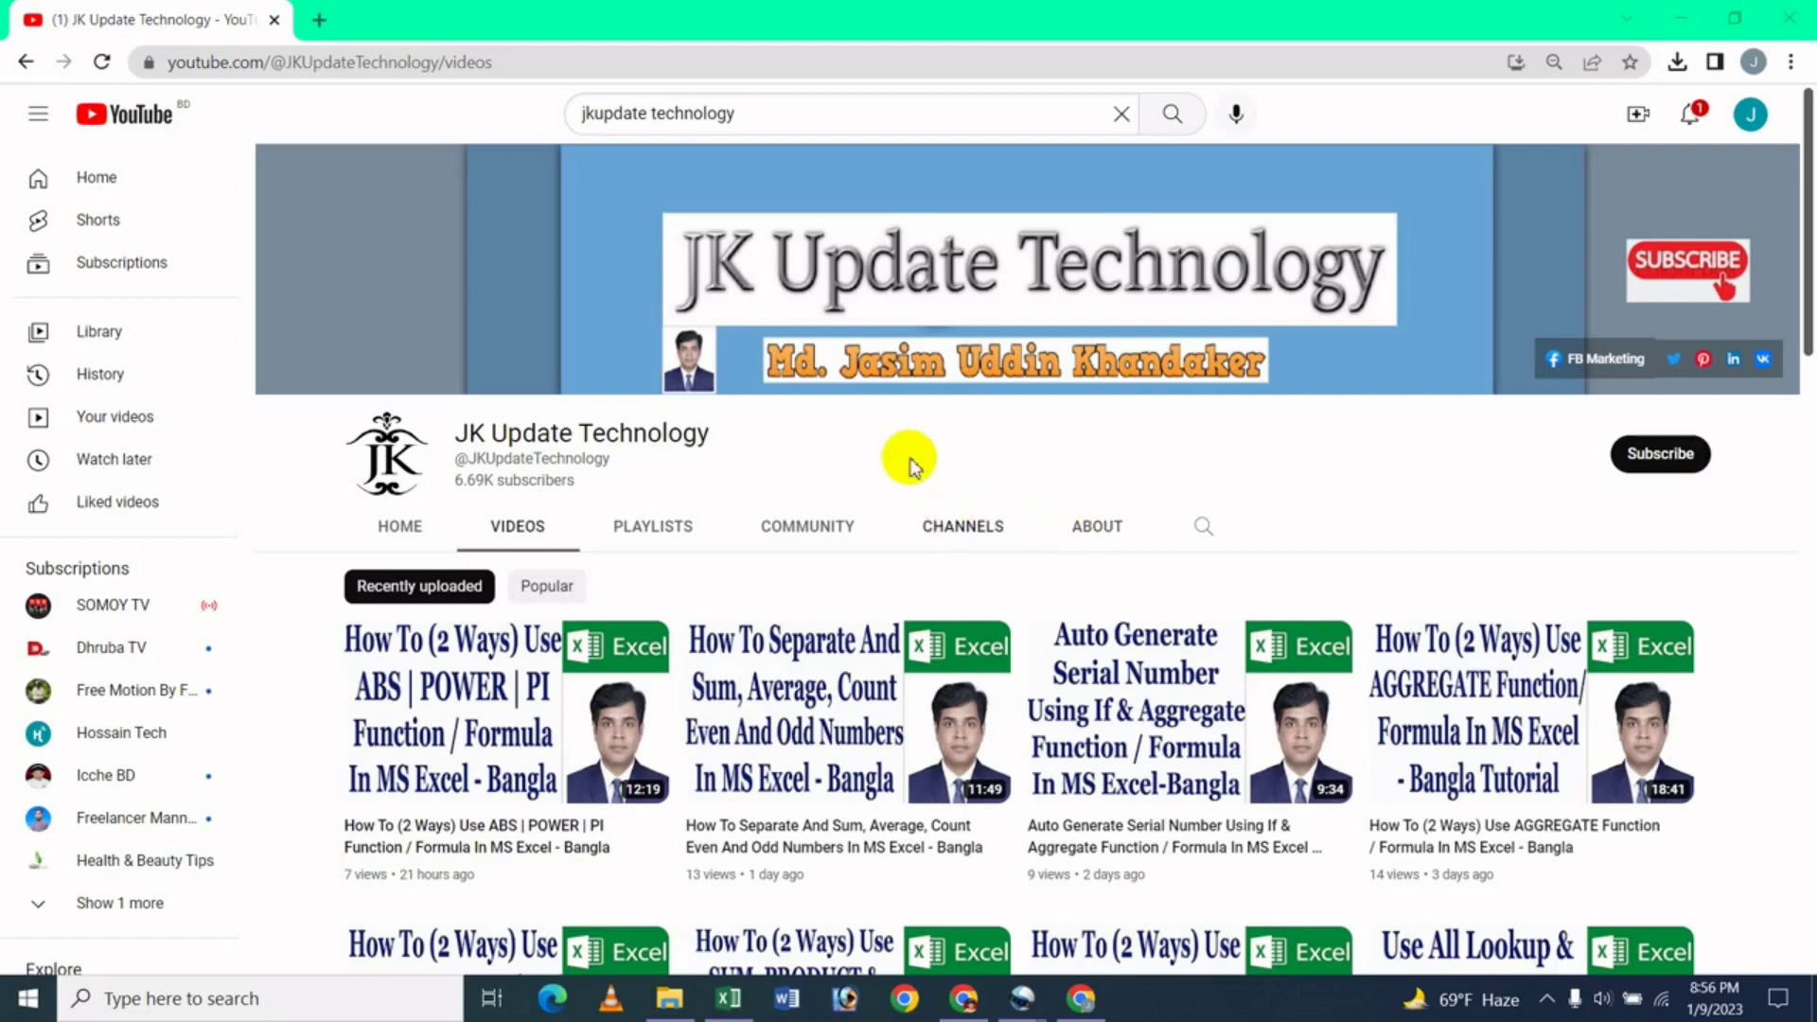
Switch from the YouTube channel page to the blank Excel workbook Book1.
click(727, 998)
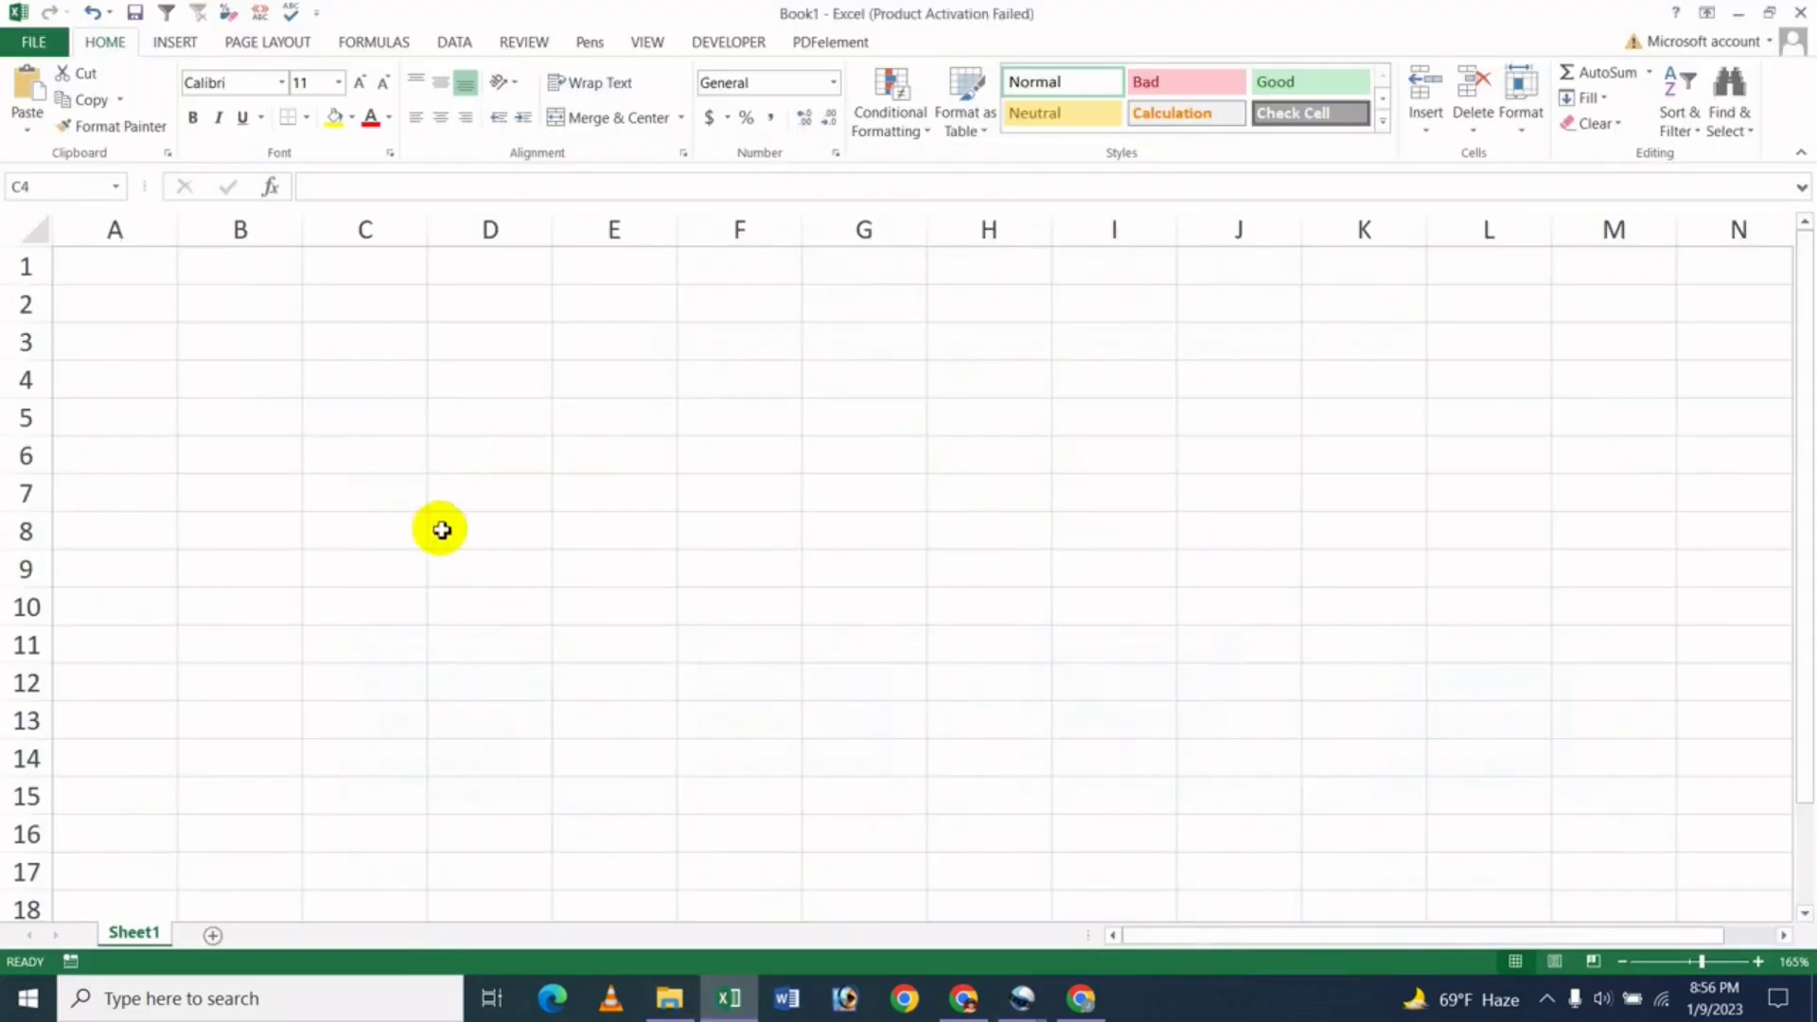
Browse the Math & Trig function list on the Formulas tab, then return to cell C4.
click(358, 386)
key(Left)
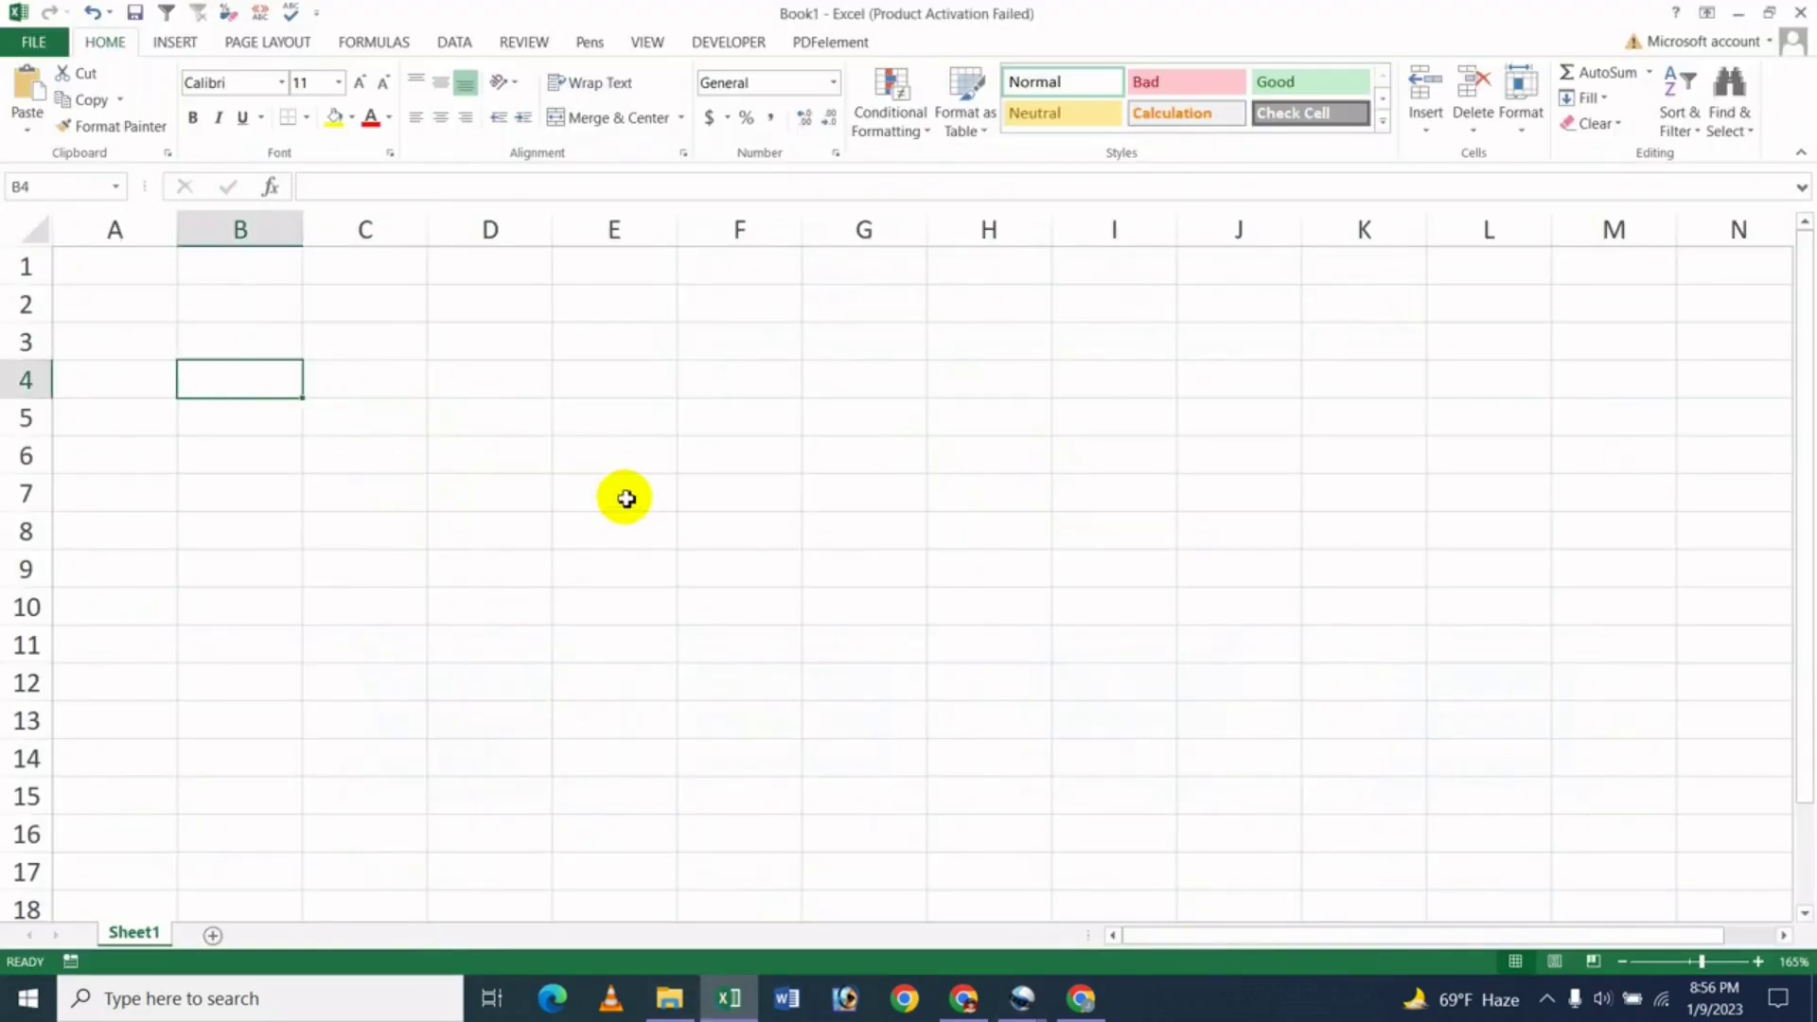
key(Right)
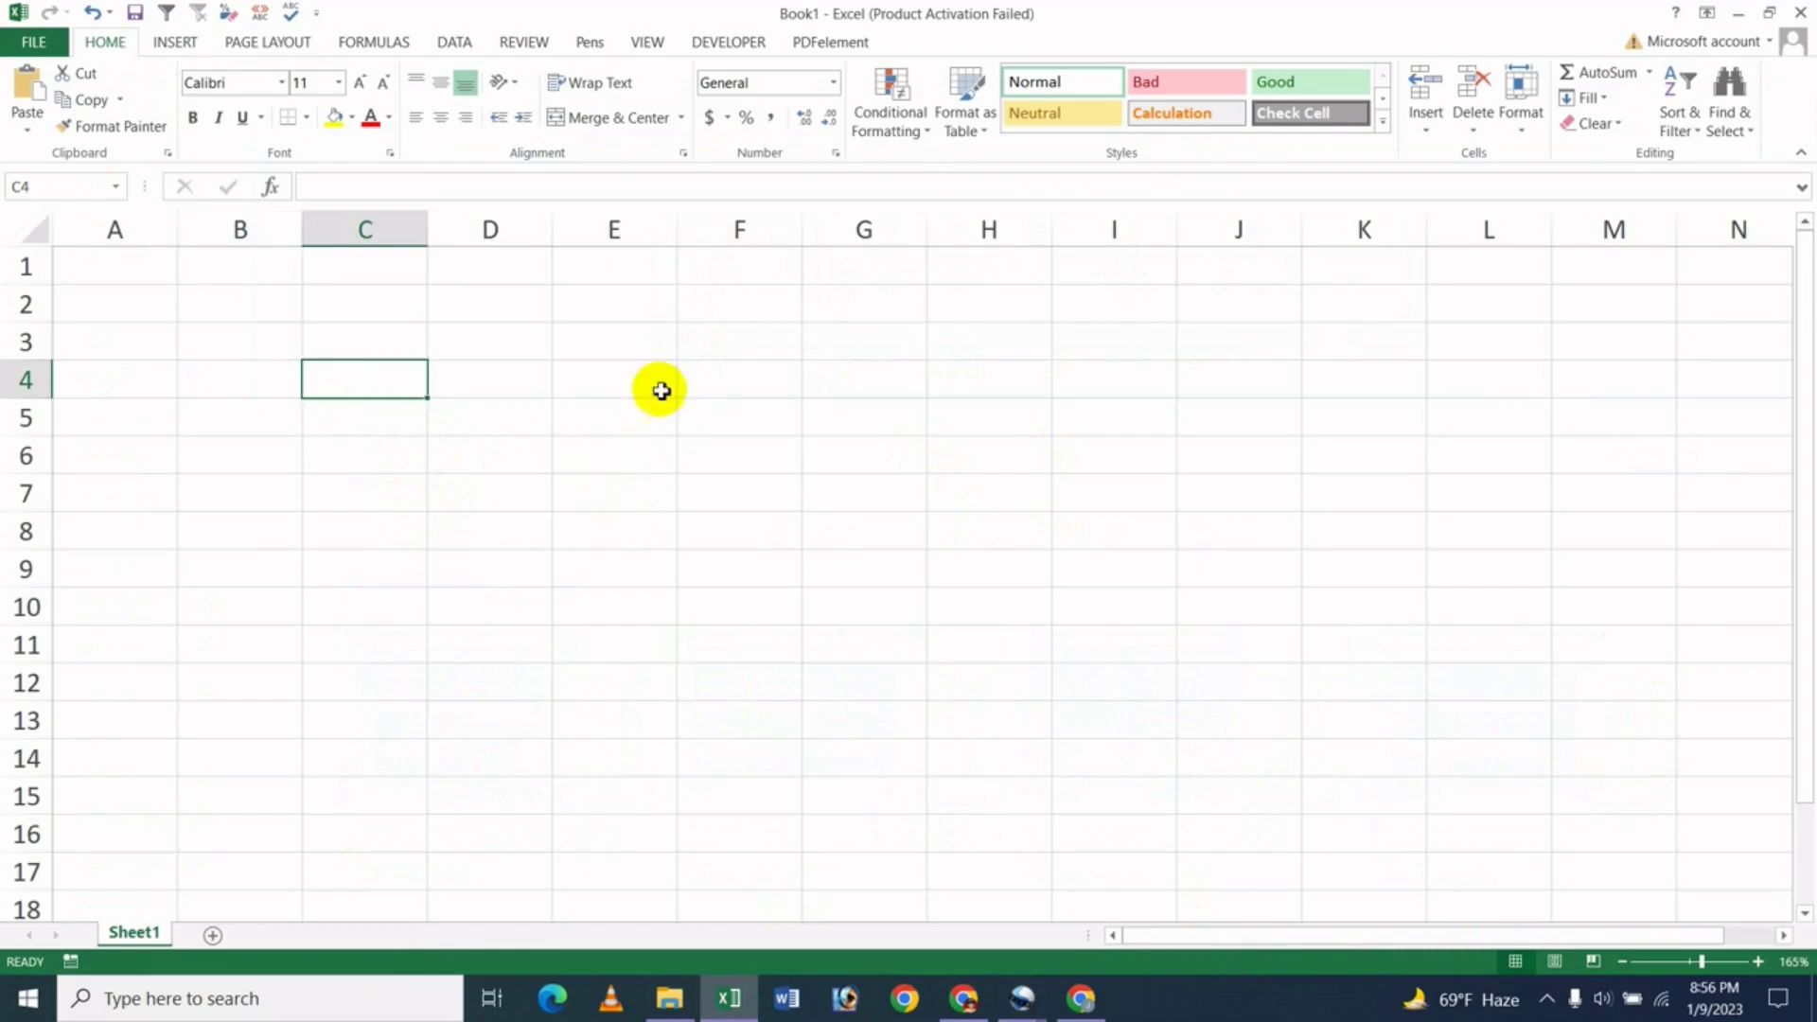
click(383, 44)
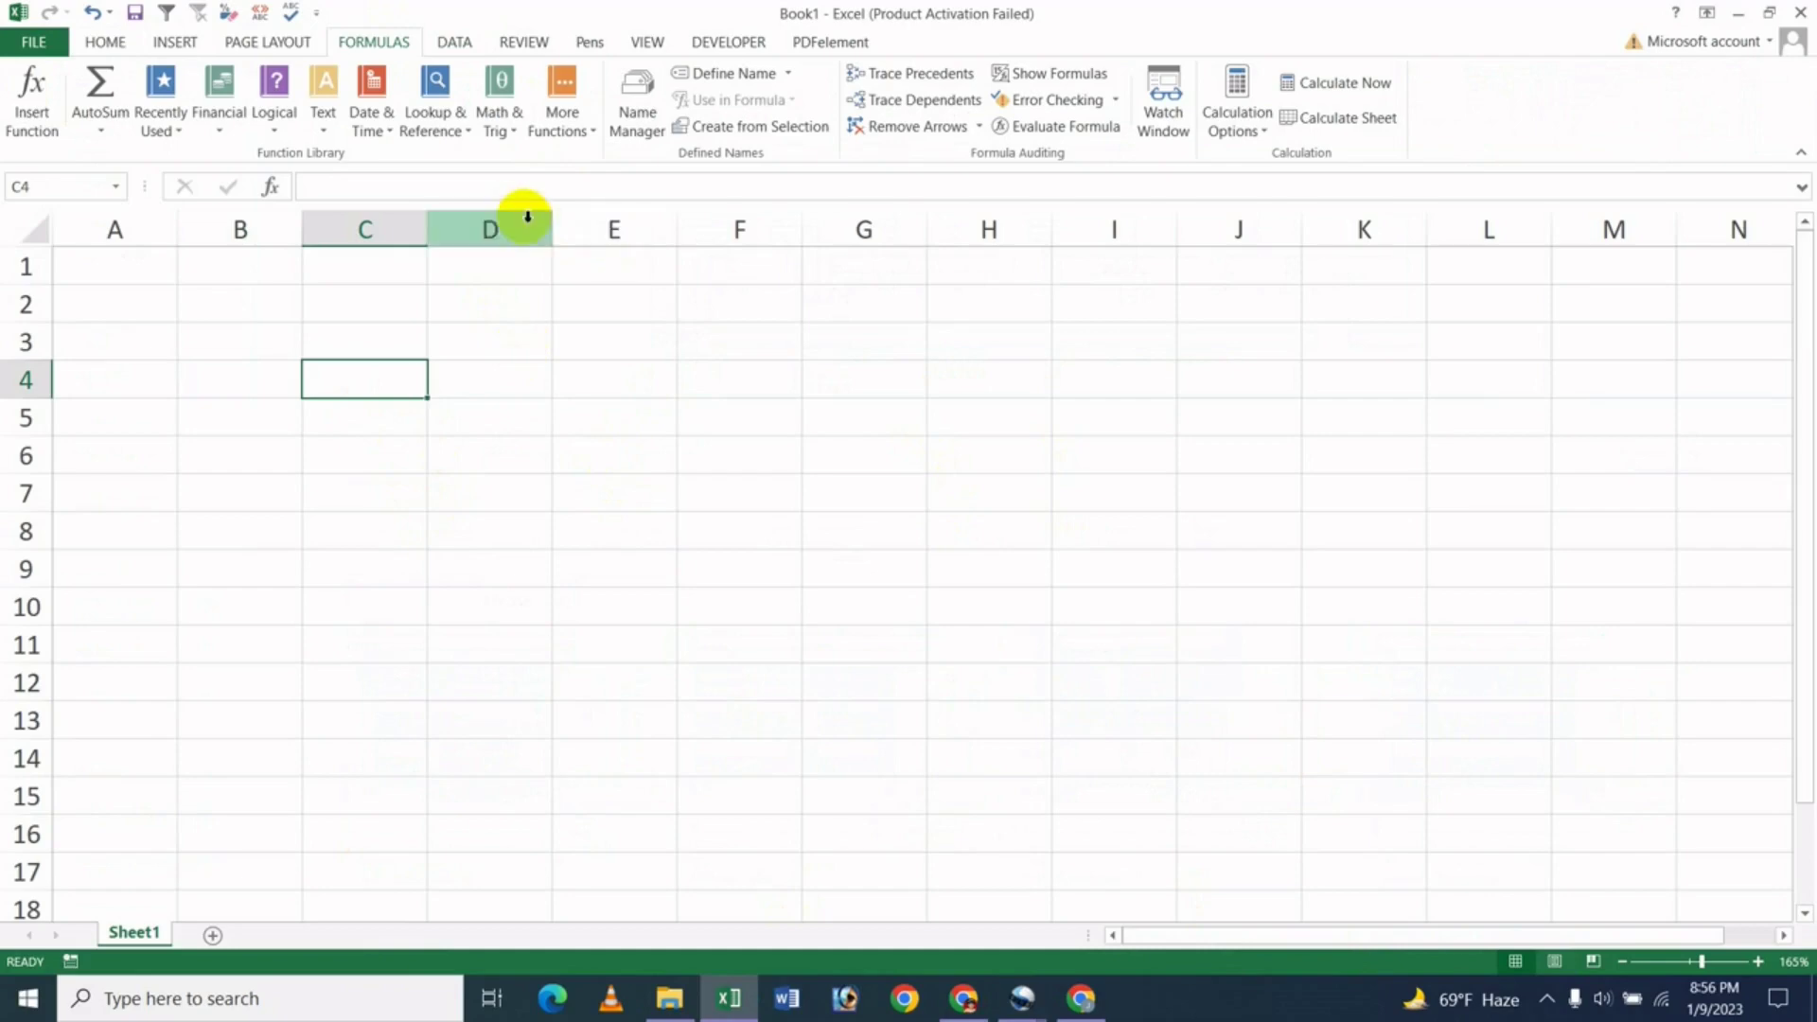
click(499, 118)
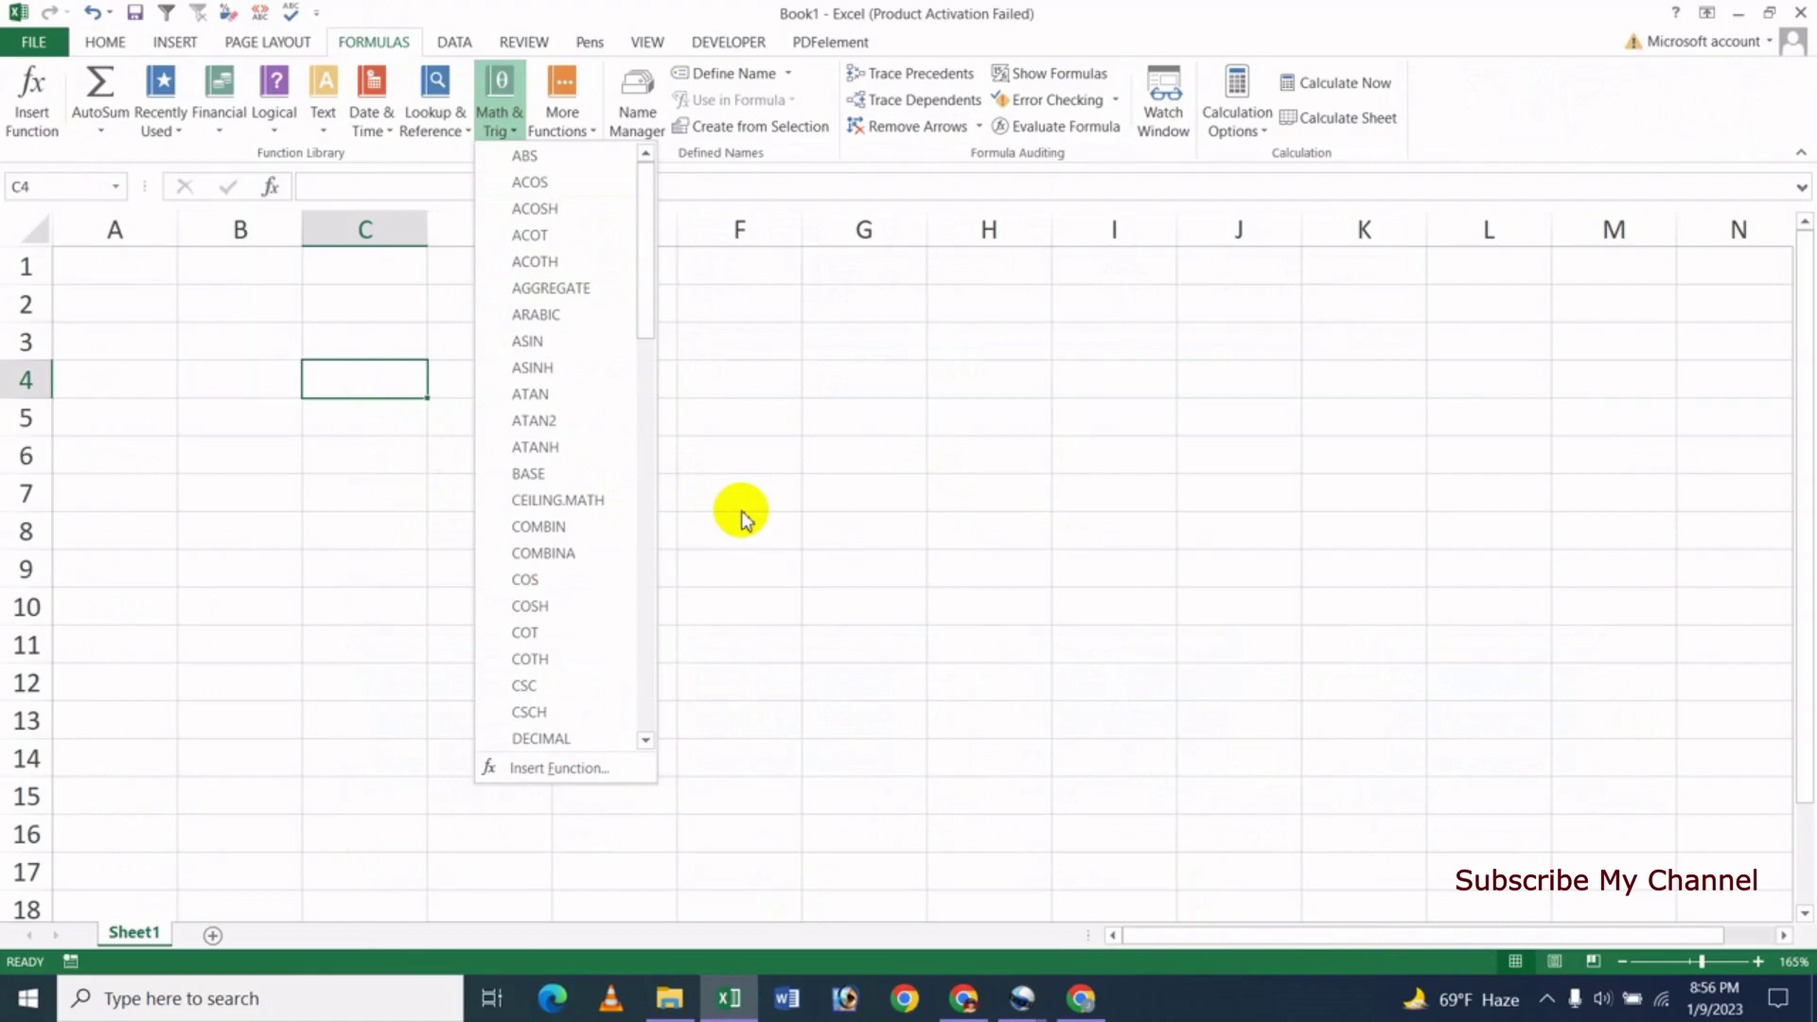
click(747, 473)
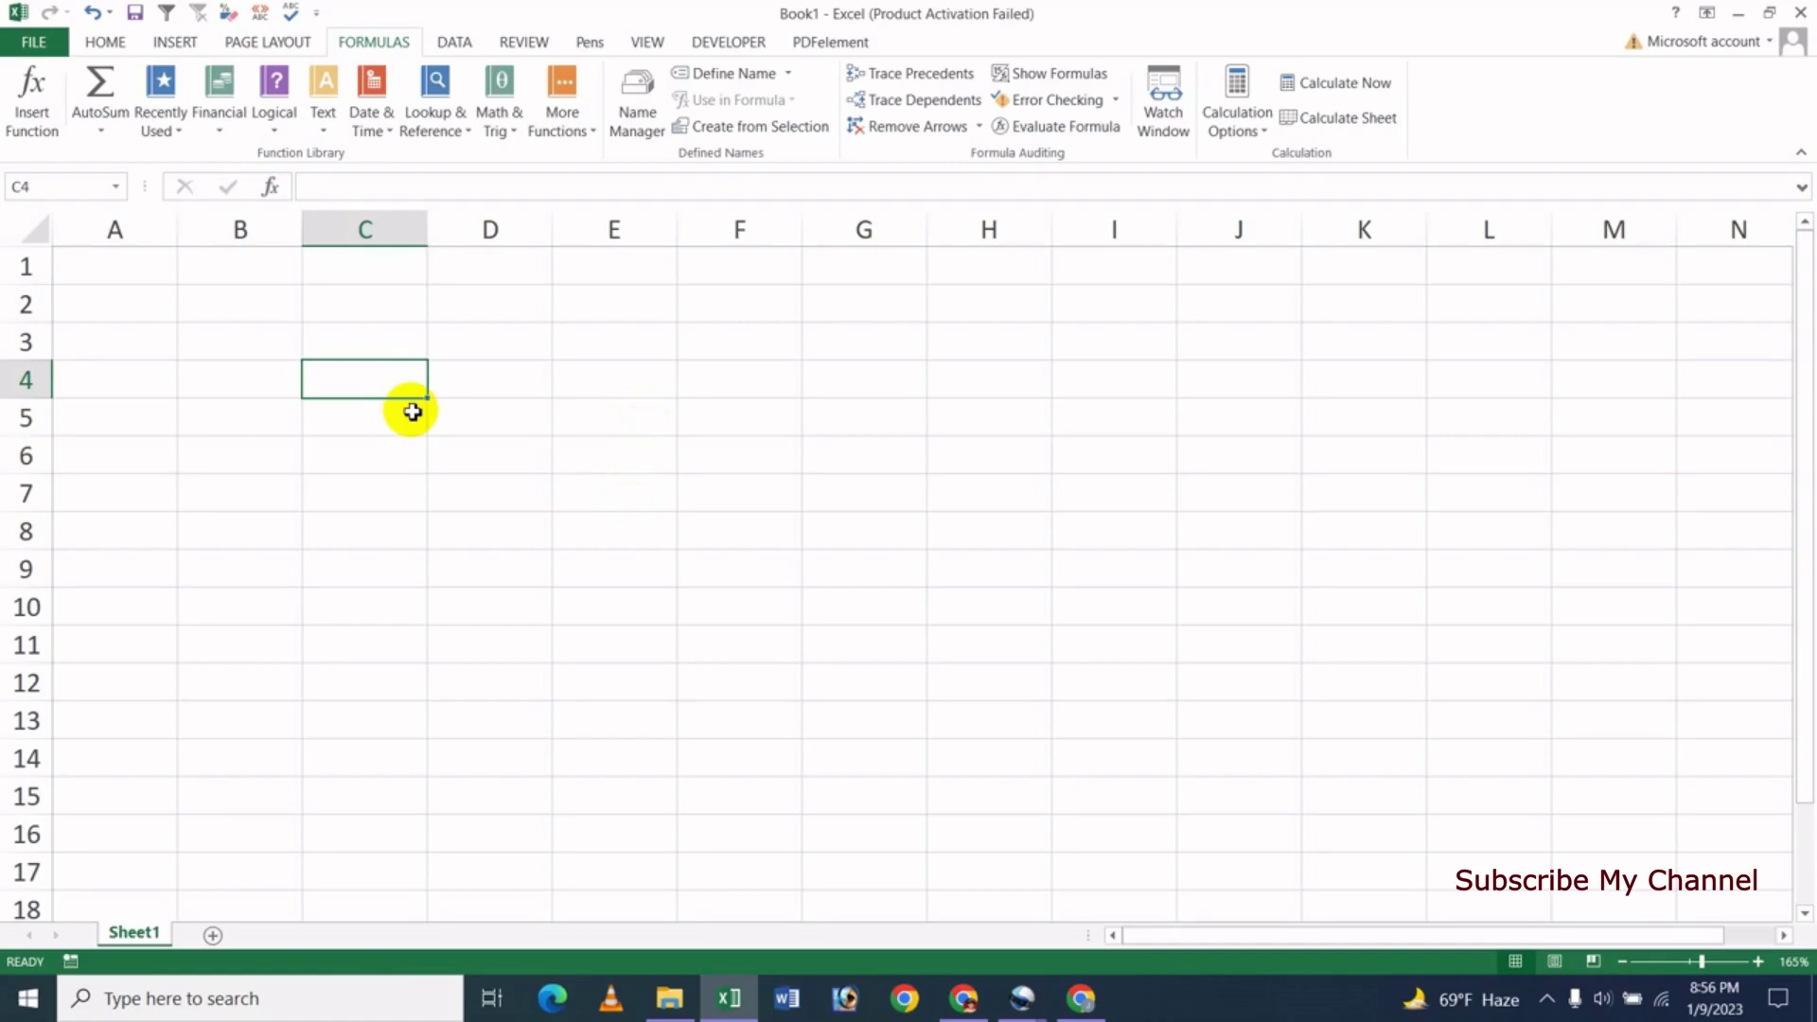
click(377, 470)
click(348, 381)
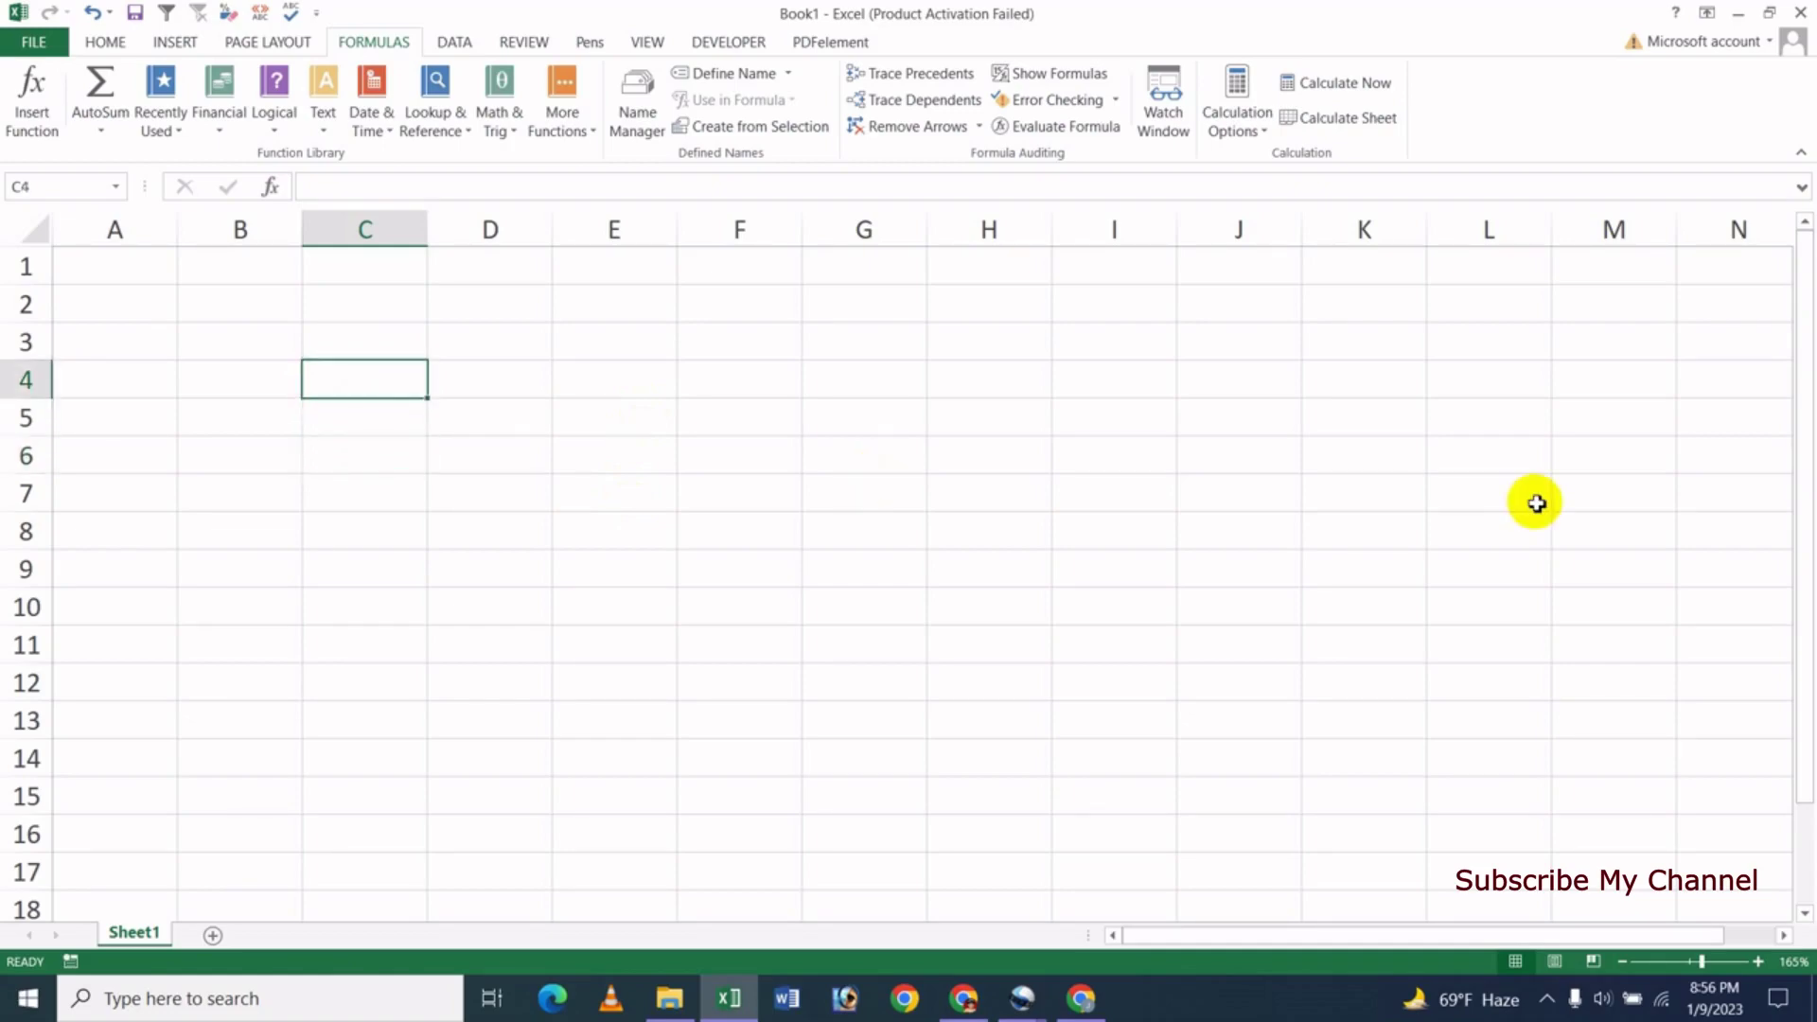
Enter the headings Degrees in C4 and Radians in D4.
text(Degrees)
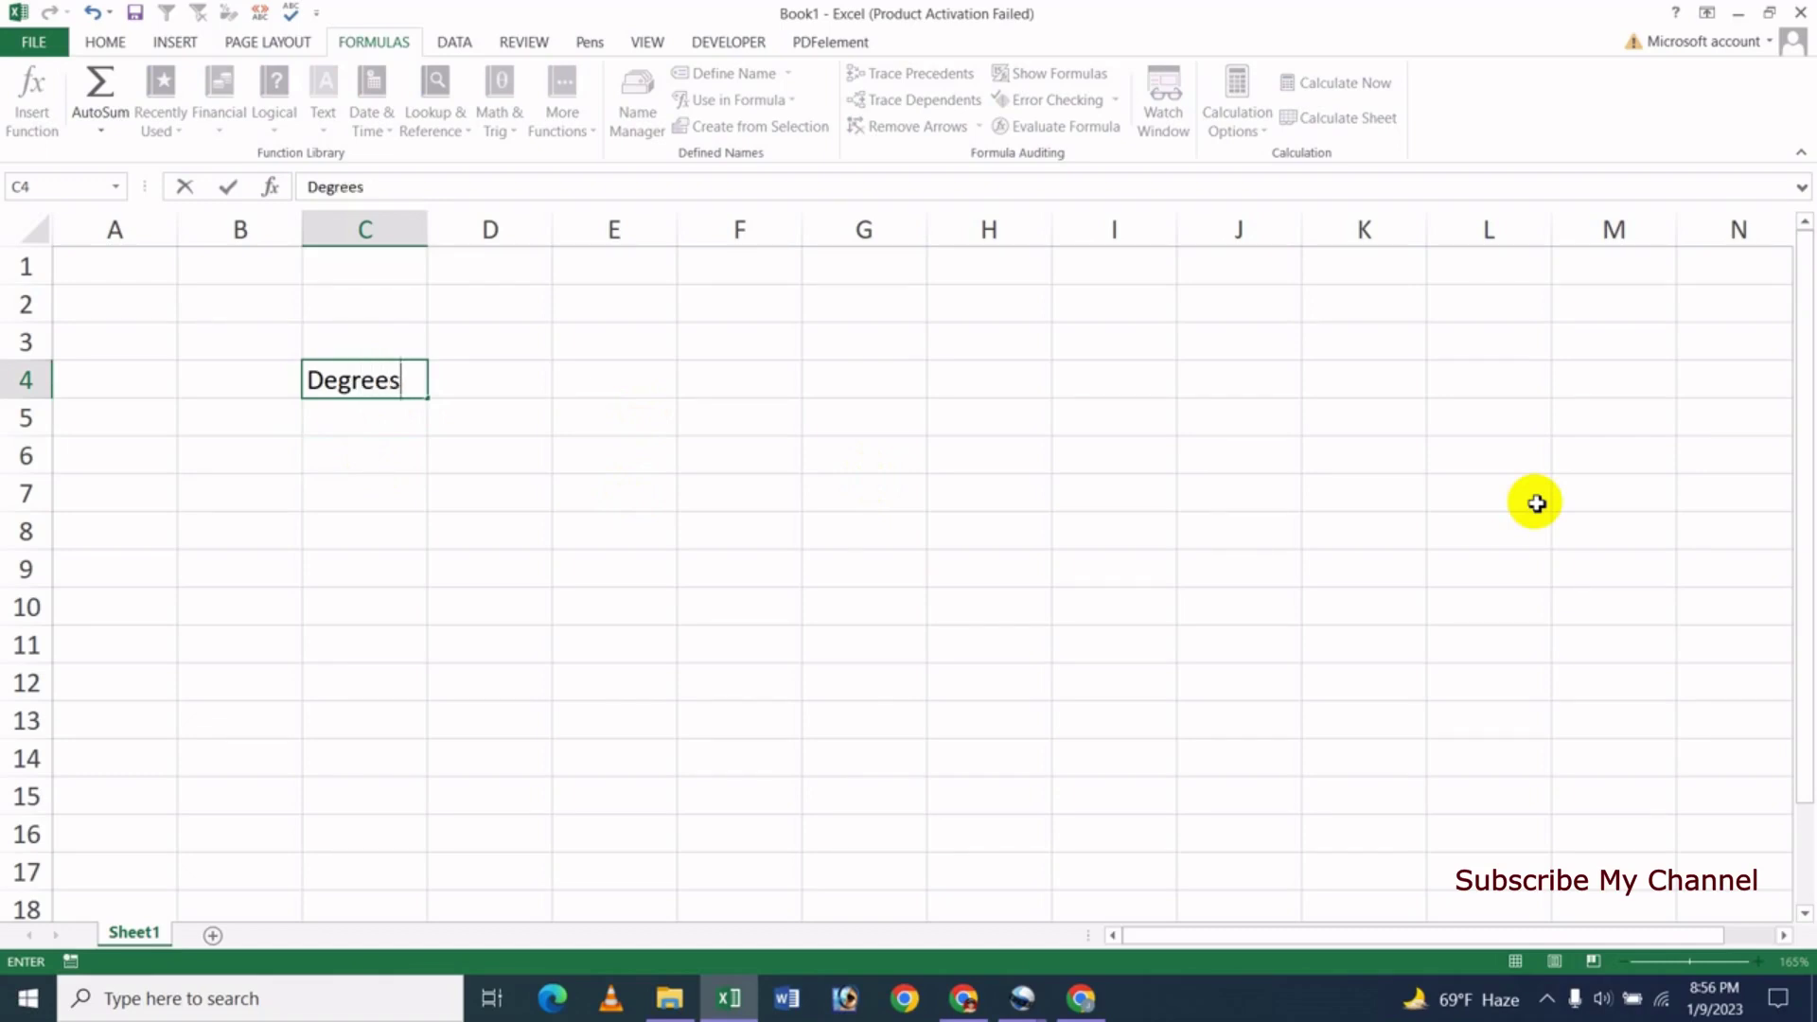
key(Return)
key(Up)
key(Right)
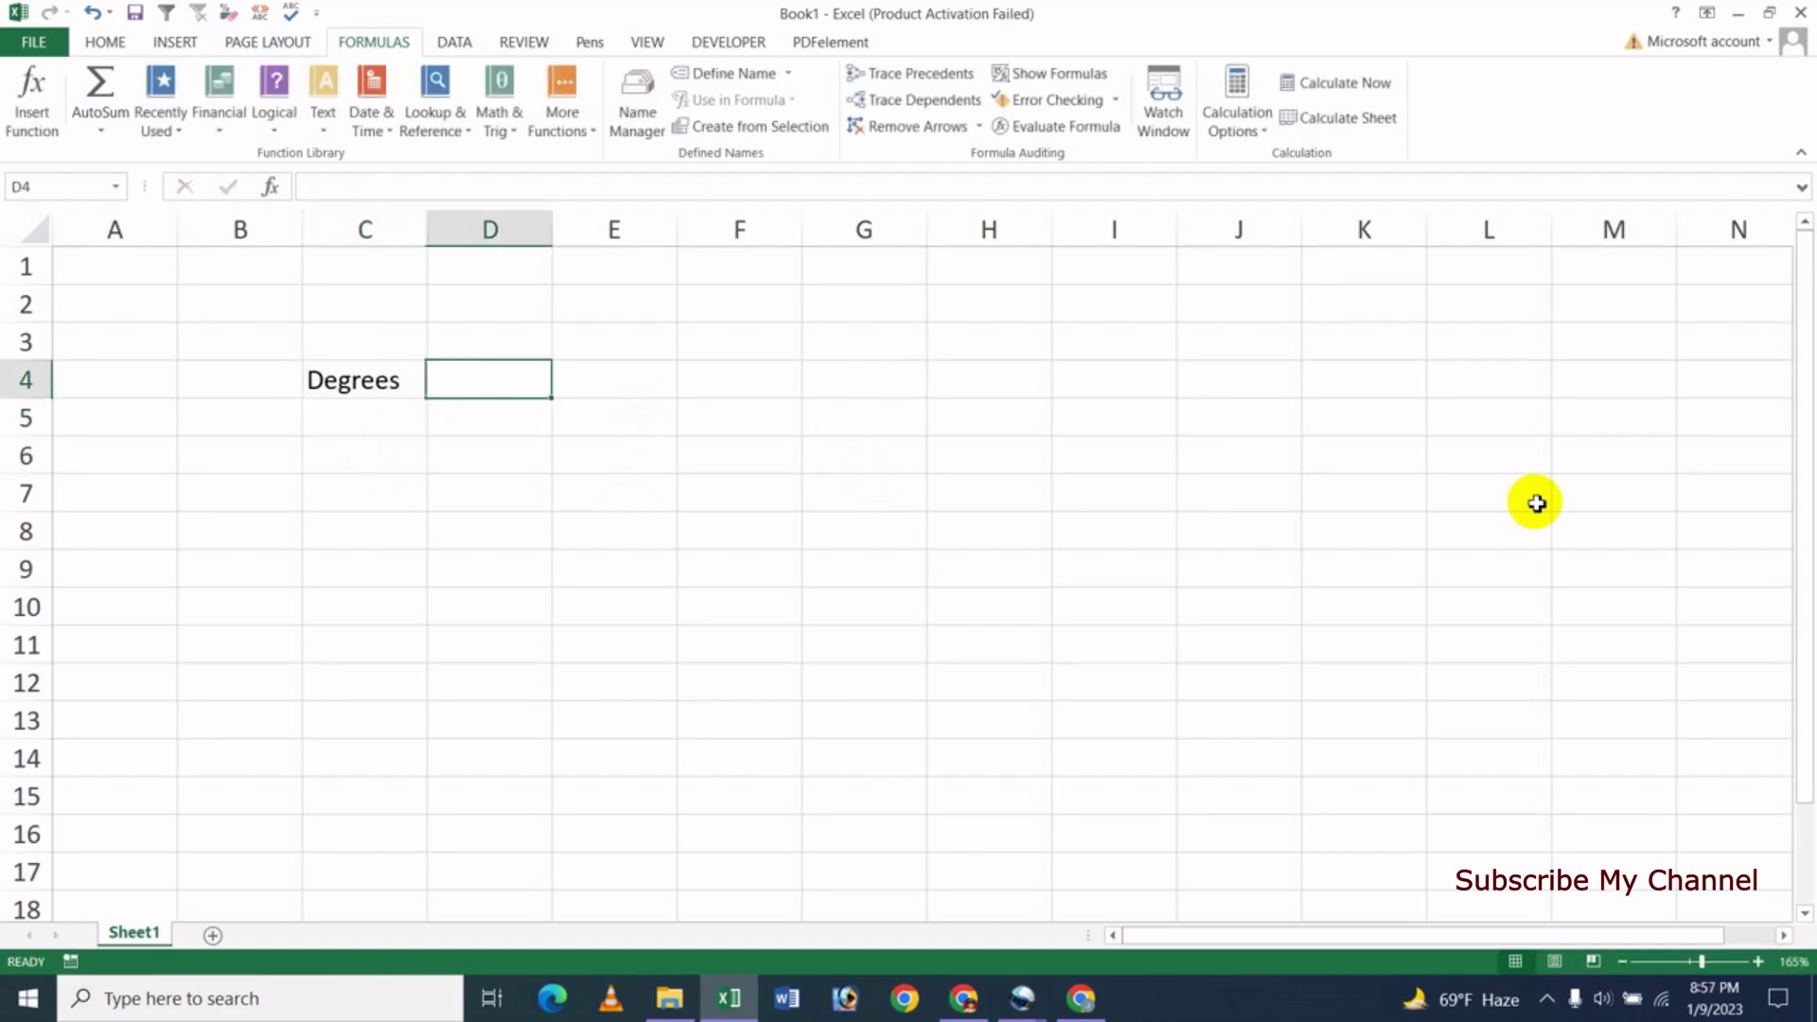
text(Radians)
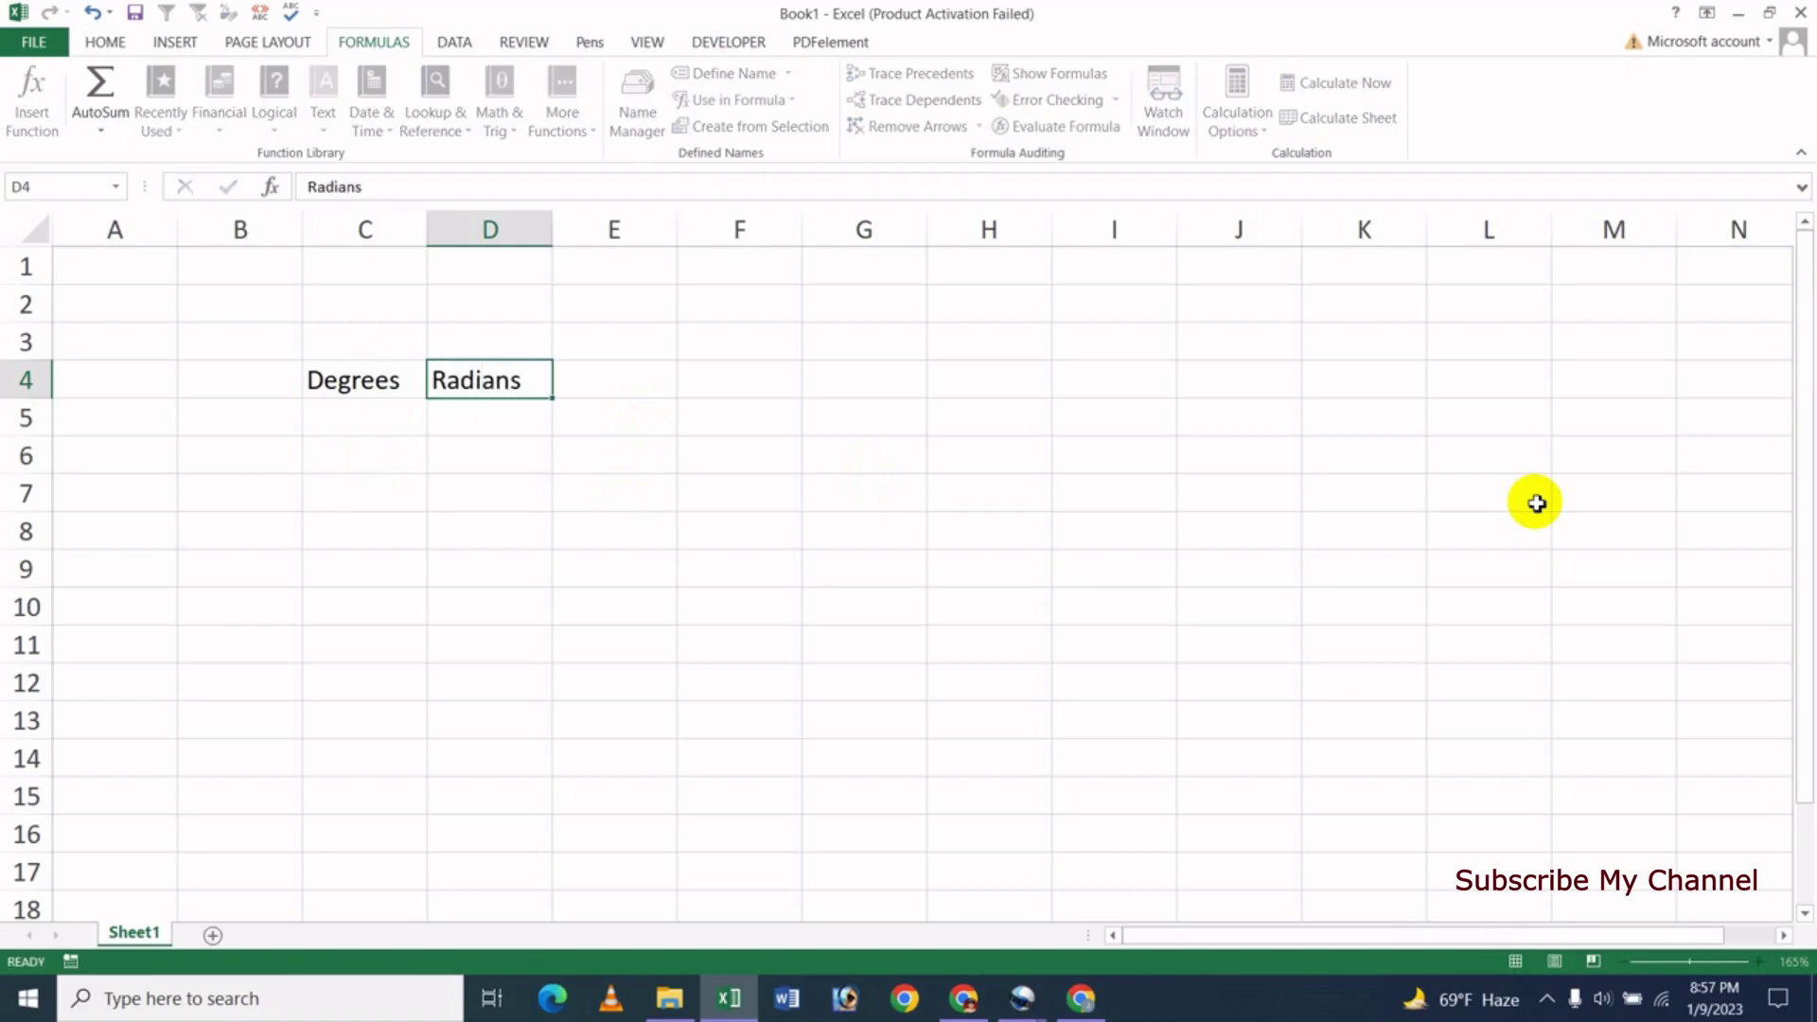
key(Return)
key(Left)
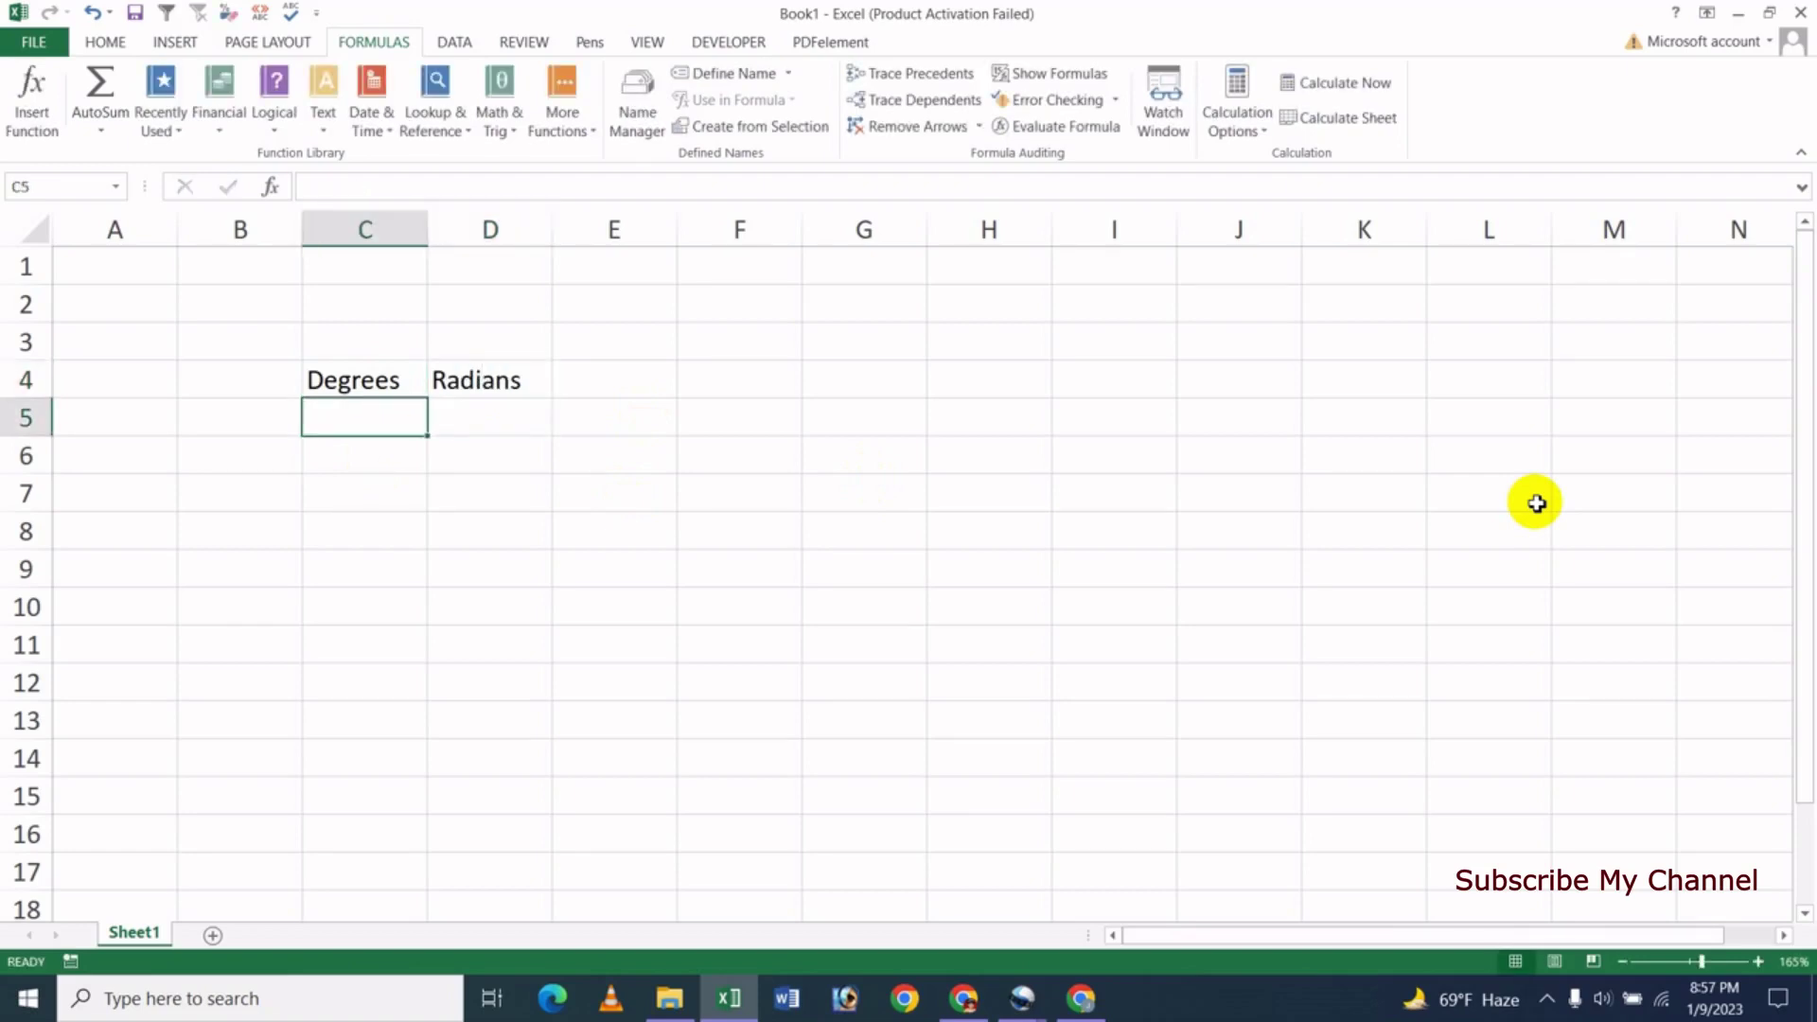
Enter 0 and 90 in C5:C6 and extend the series down to 630 in C12.
text(0)
key(Return)
text(90)
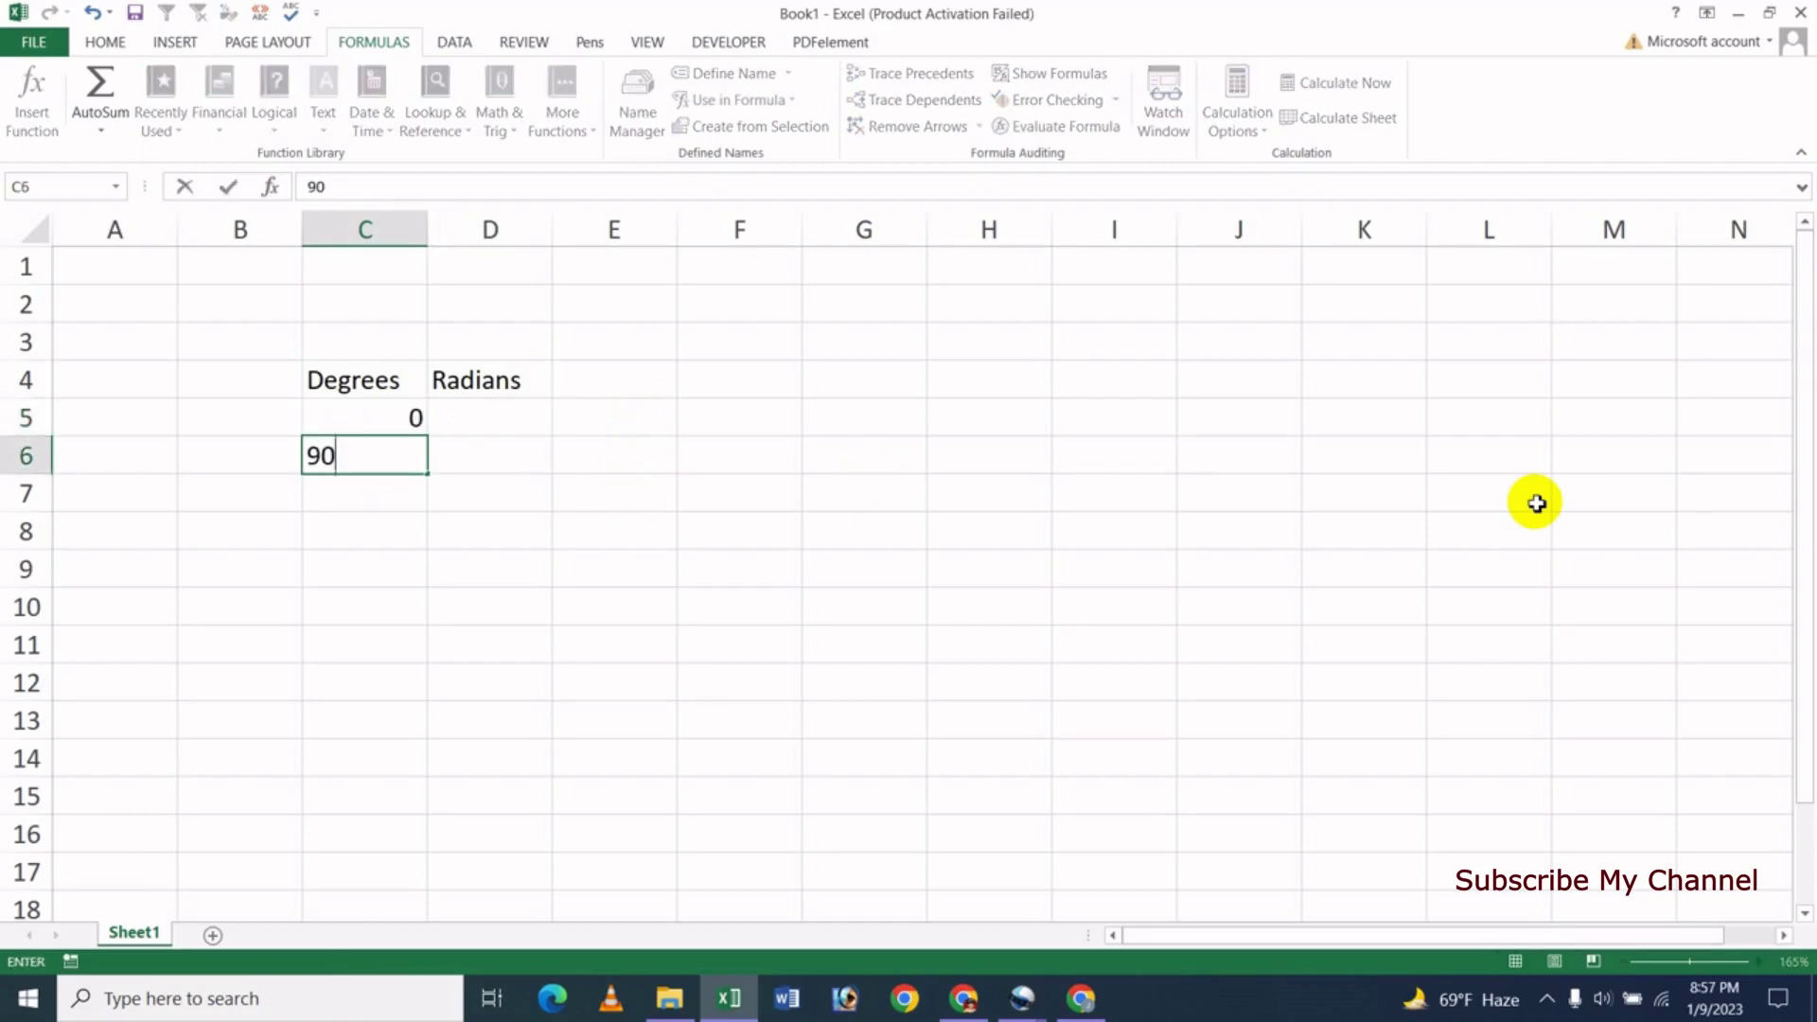
key(Return)
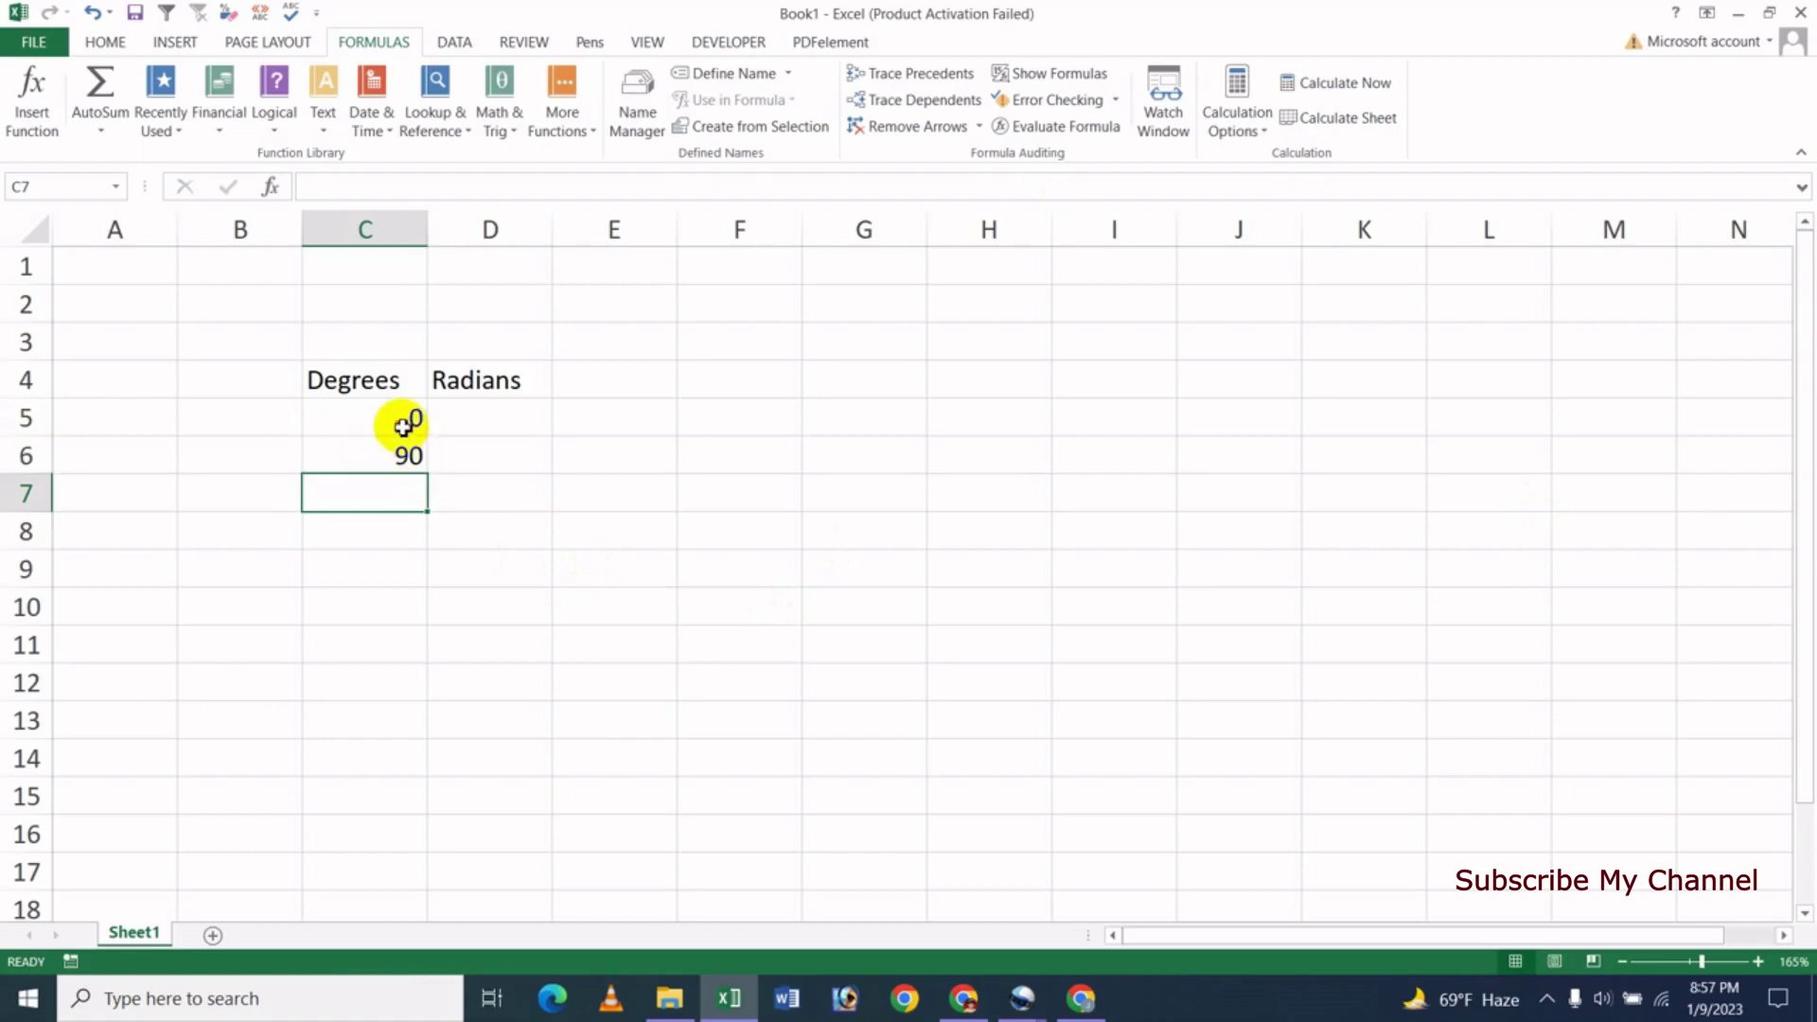
mouse_move(410, 422)
mouse_down()
mouse_move(431, 473)
mouse_move(389, 700)
mouse_up()
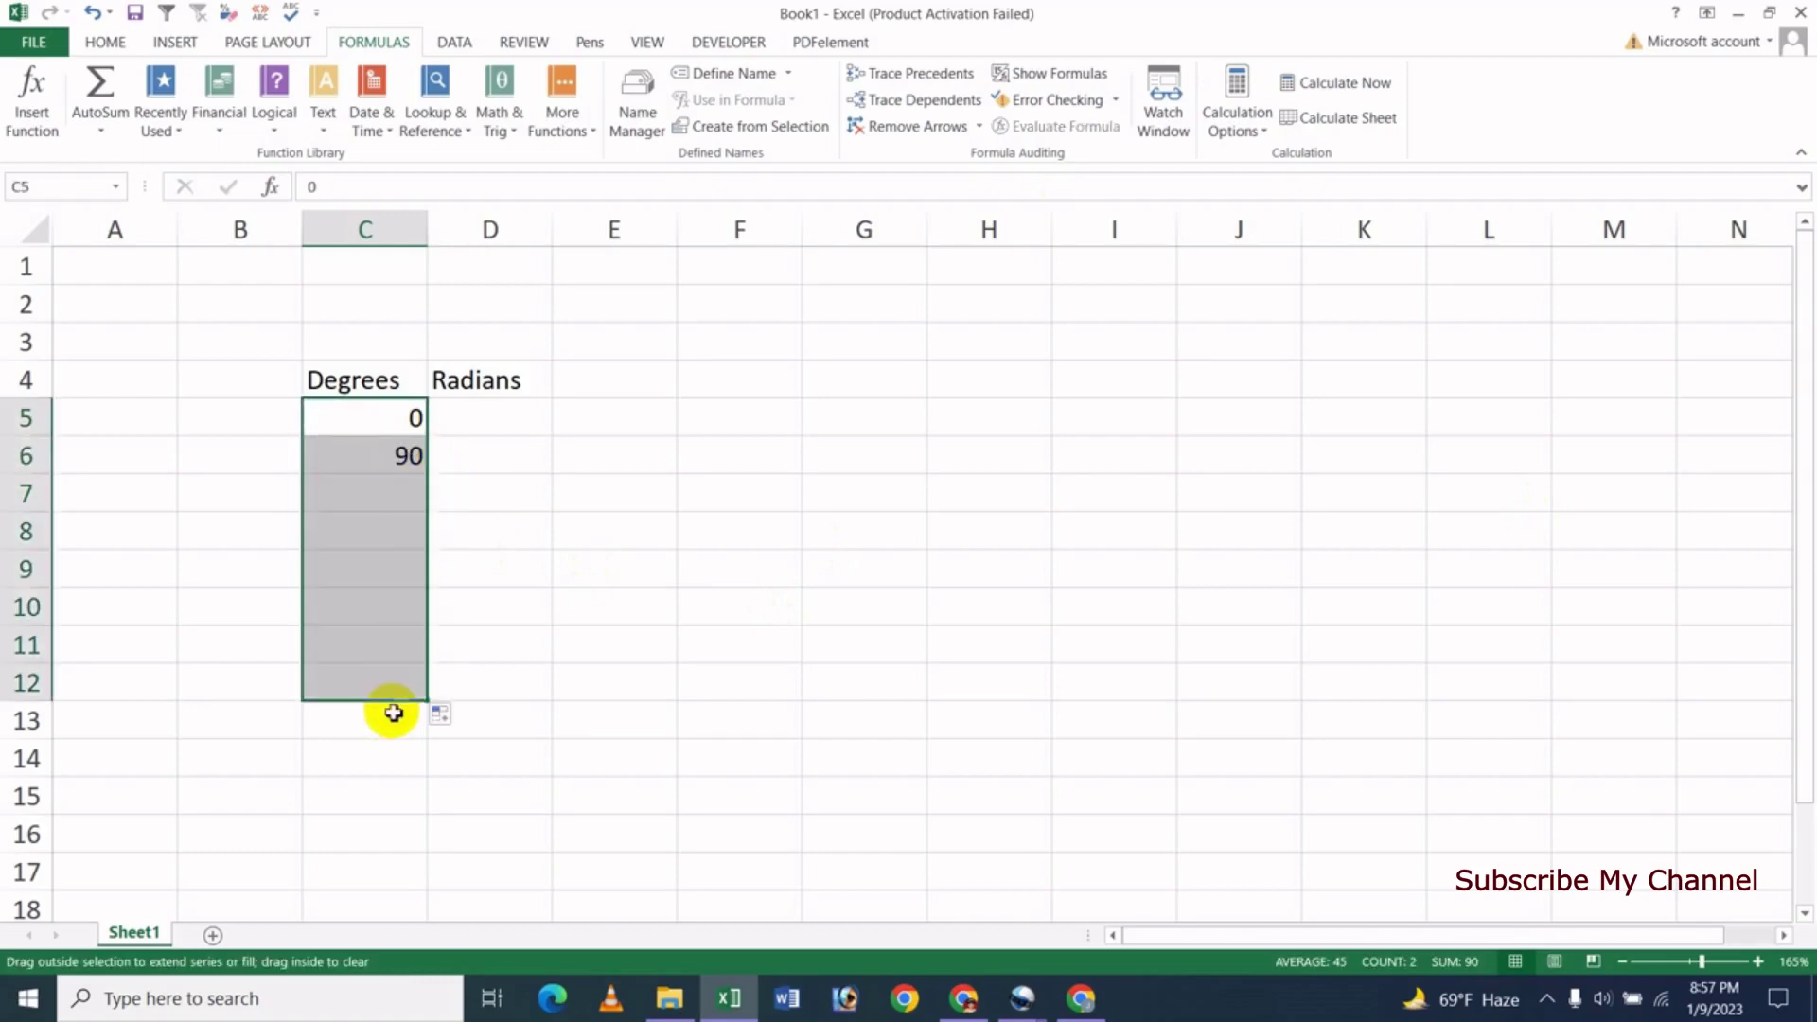
click(579, 677)
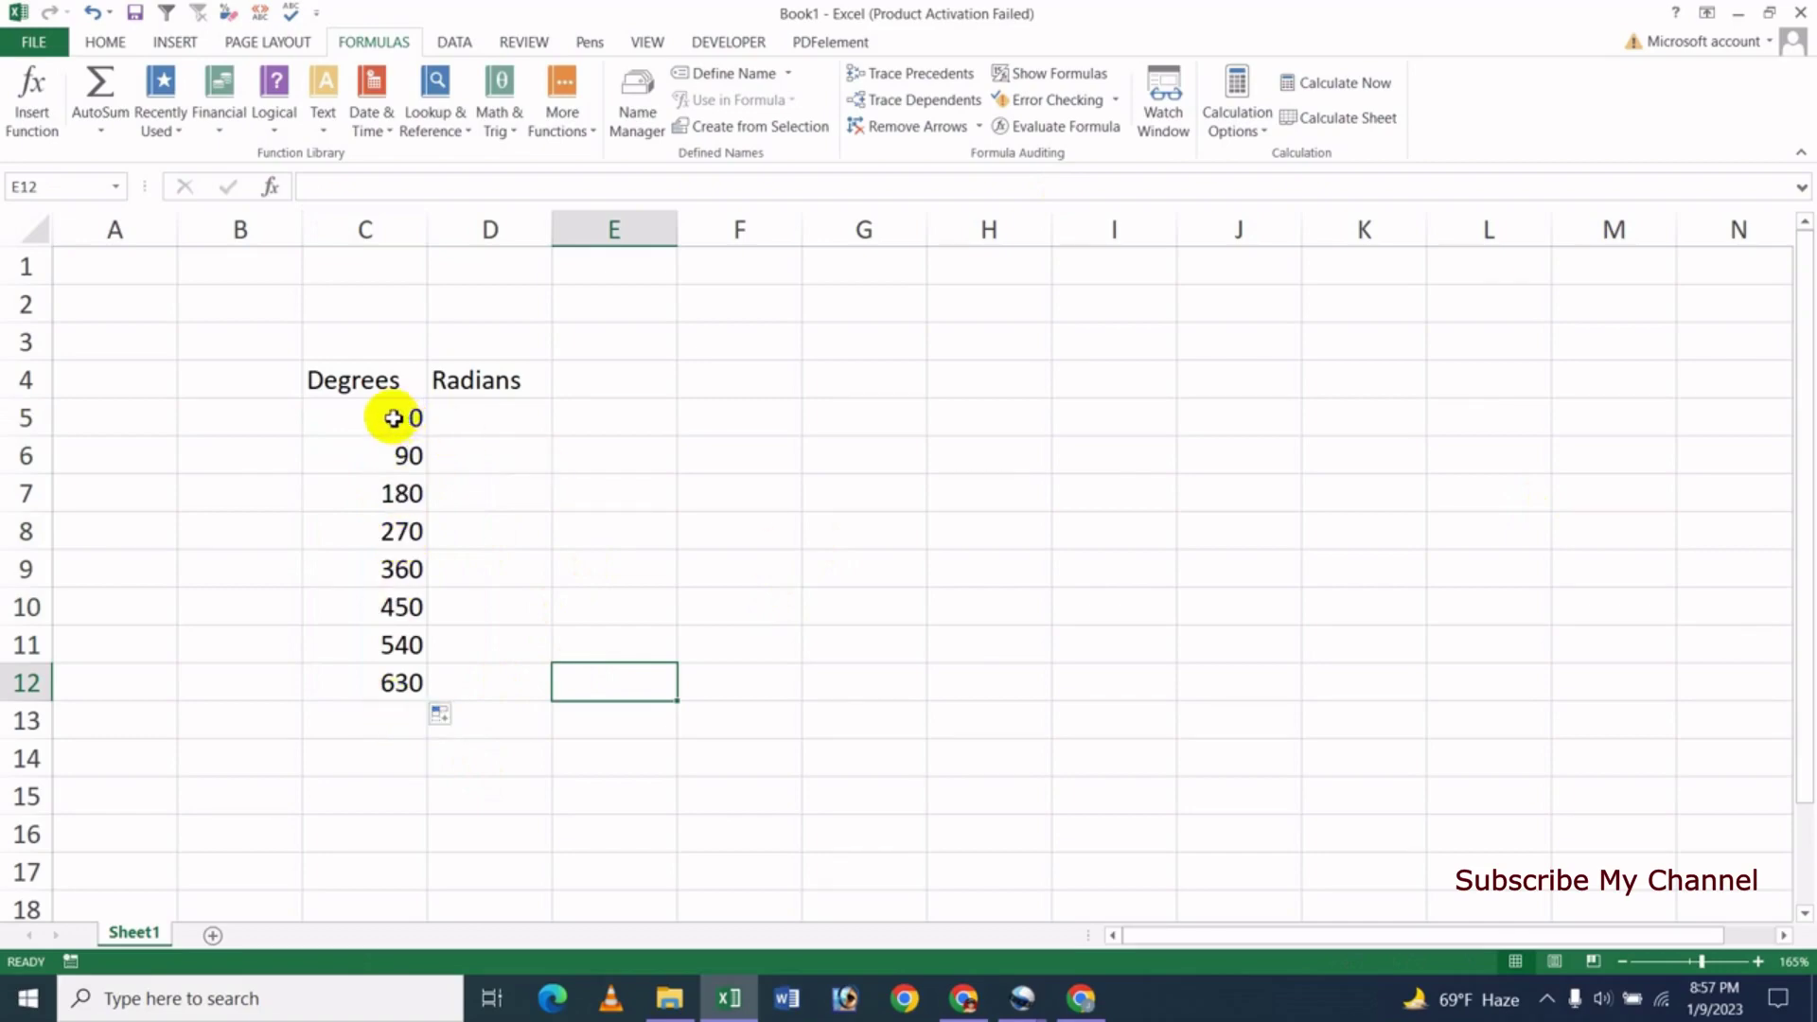
drag(388, 417, 392, 685)
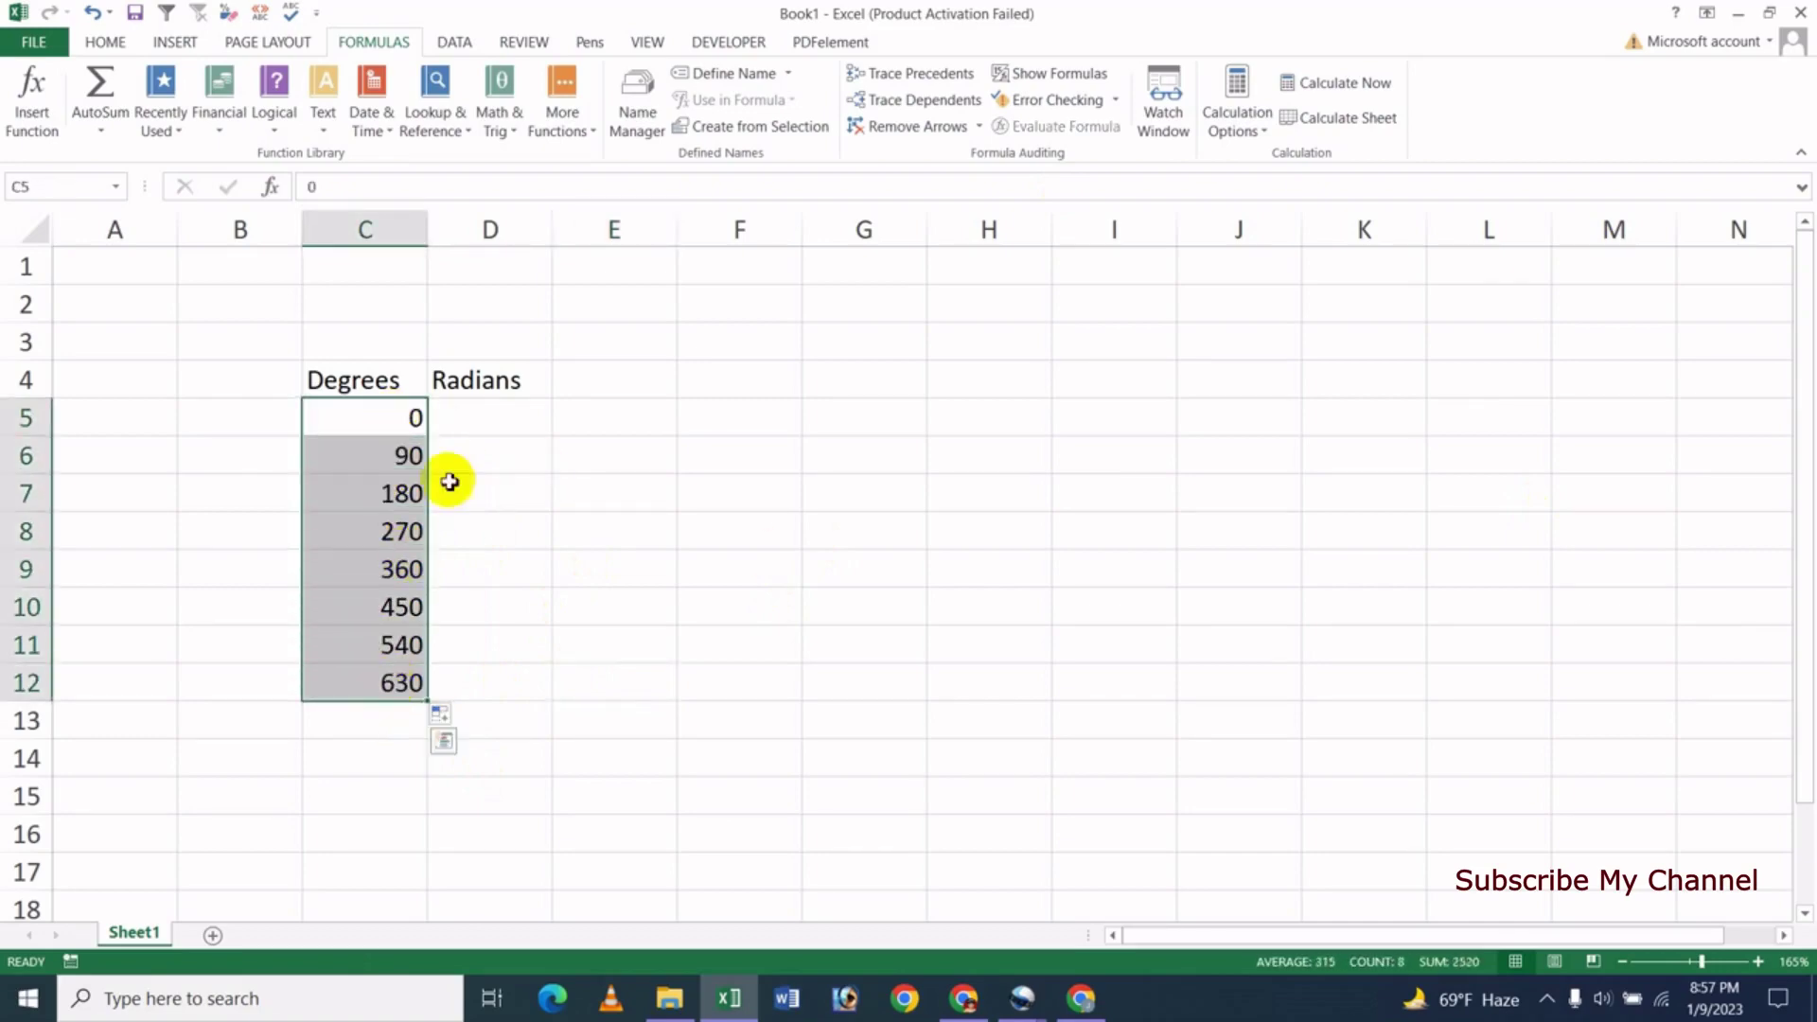
click(477, 422)
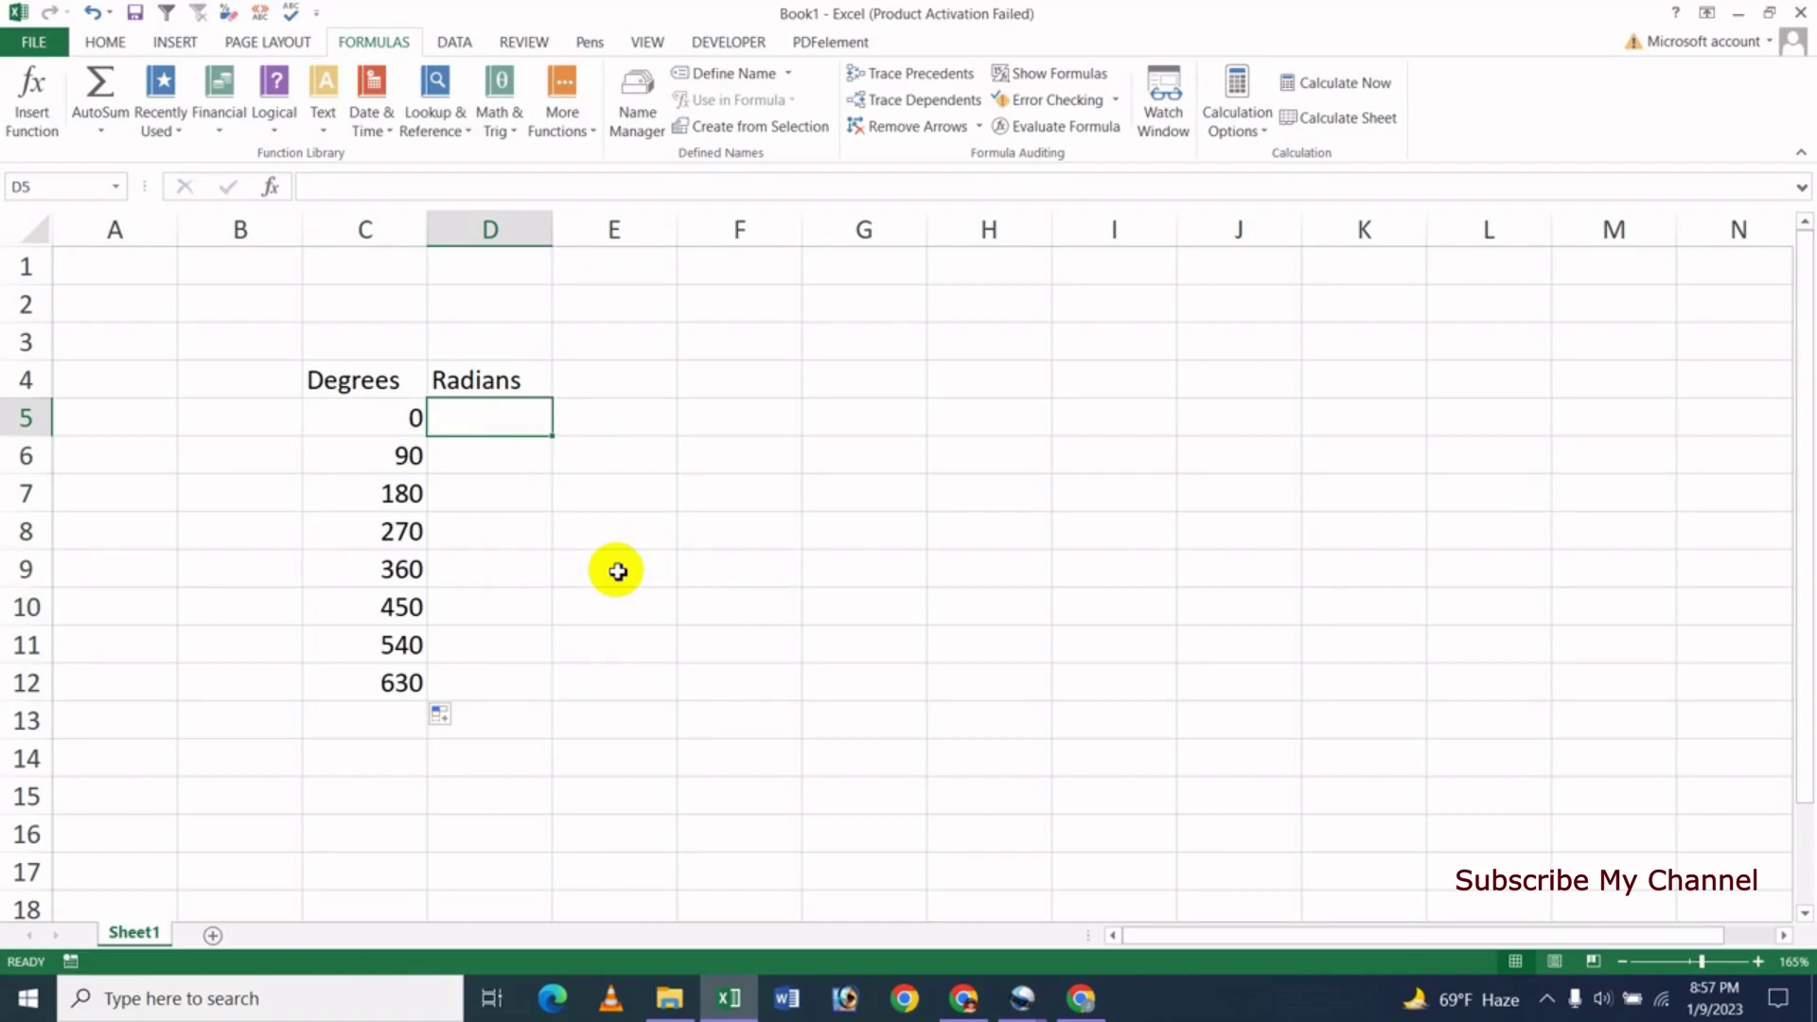
Enter =RADIANS(C5) in D5, which returns 0.
text(=)
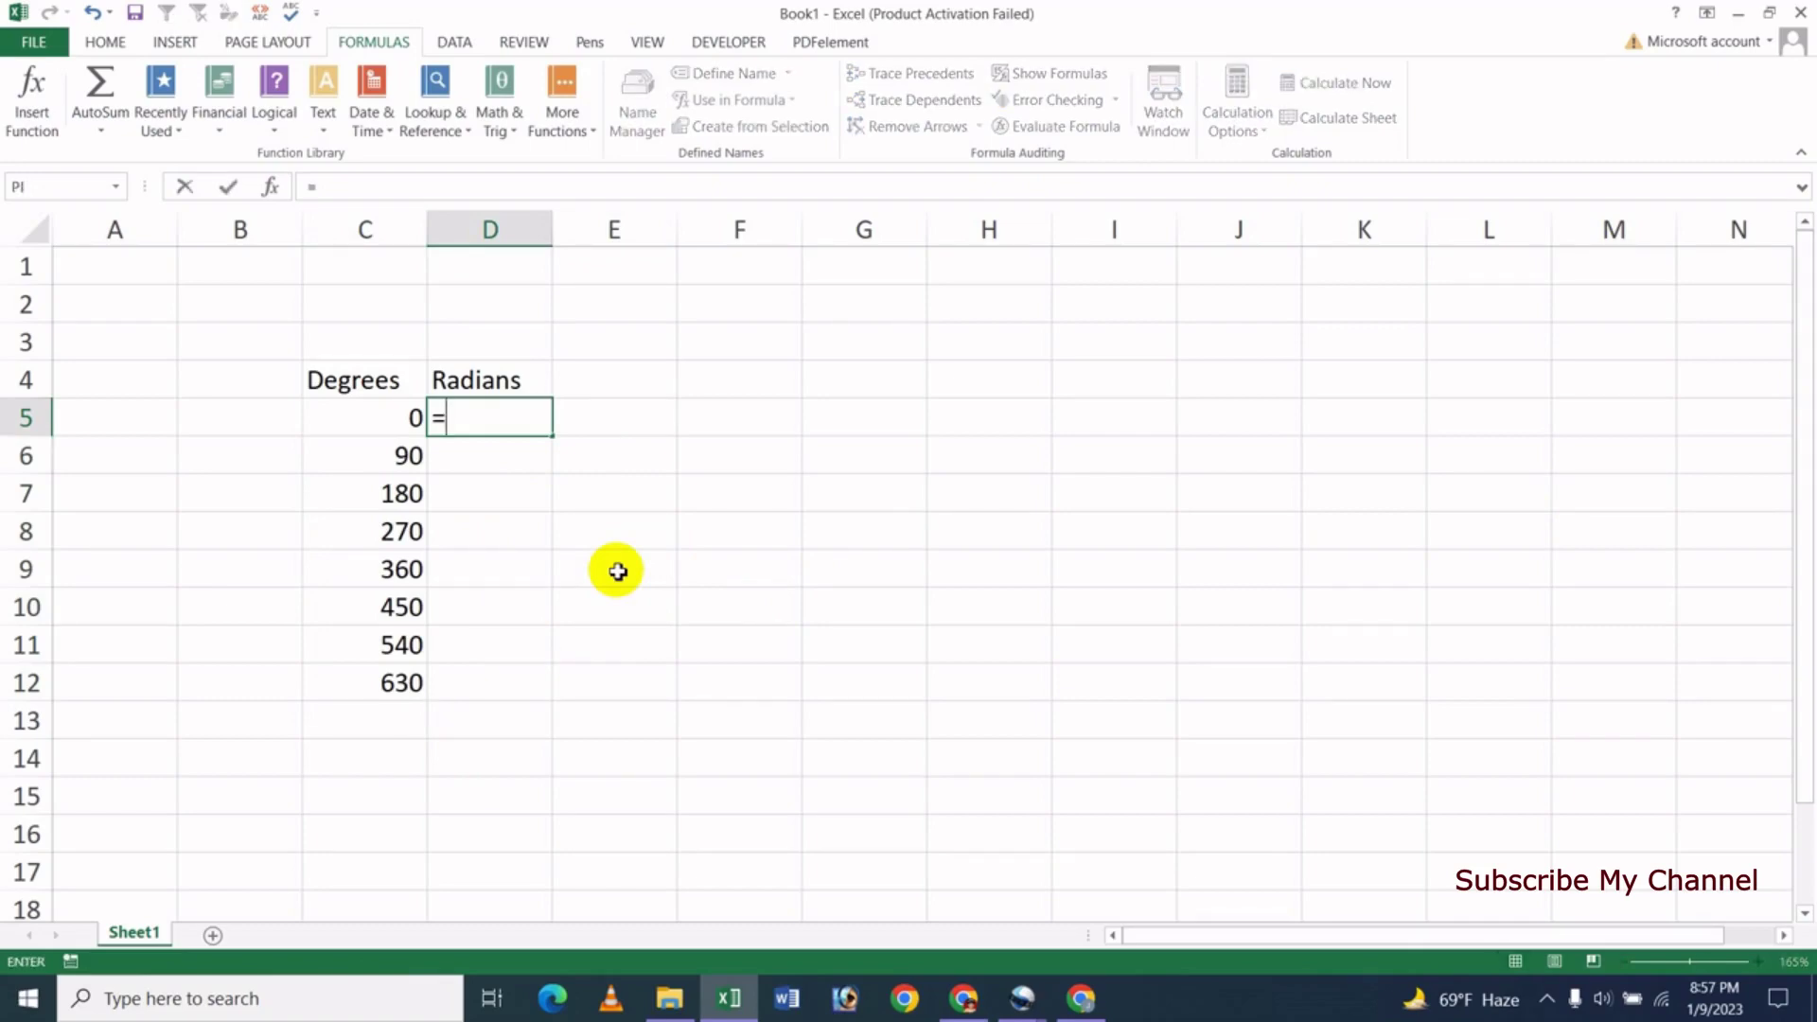
text(rad)
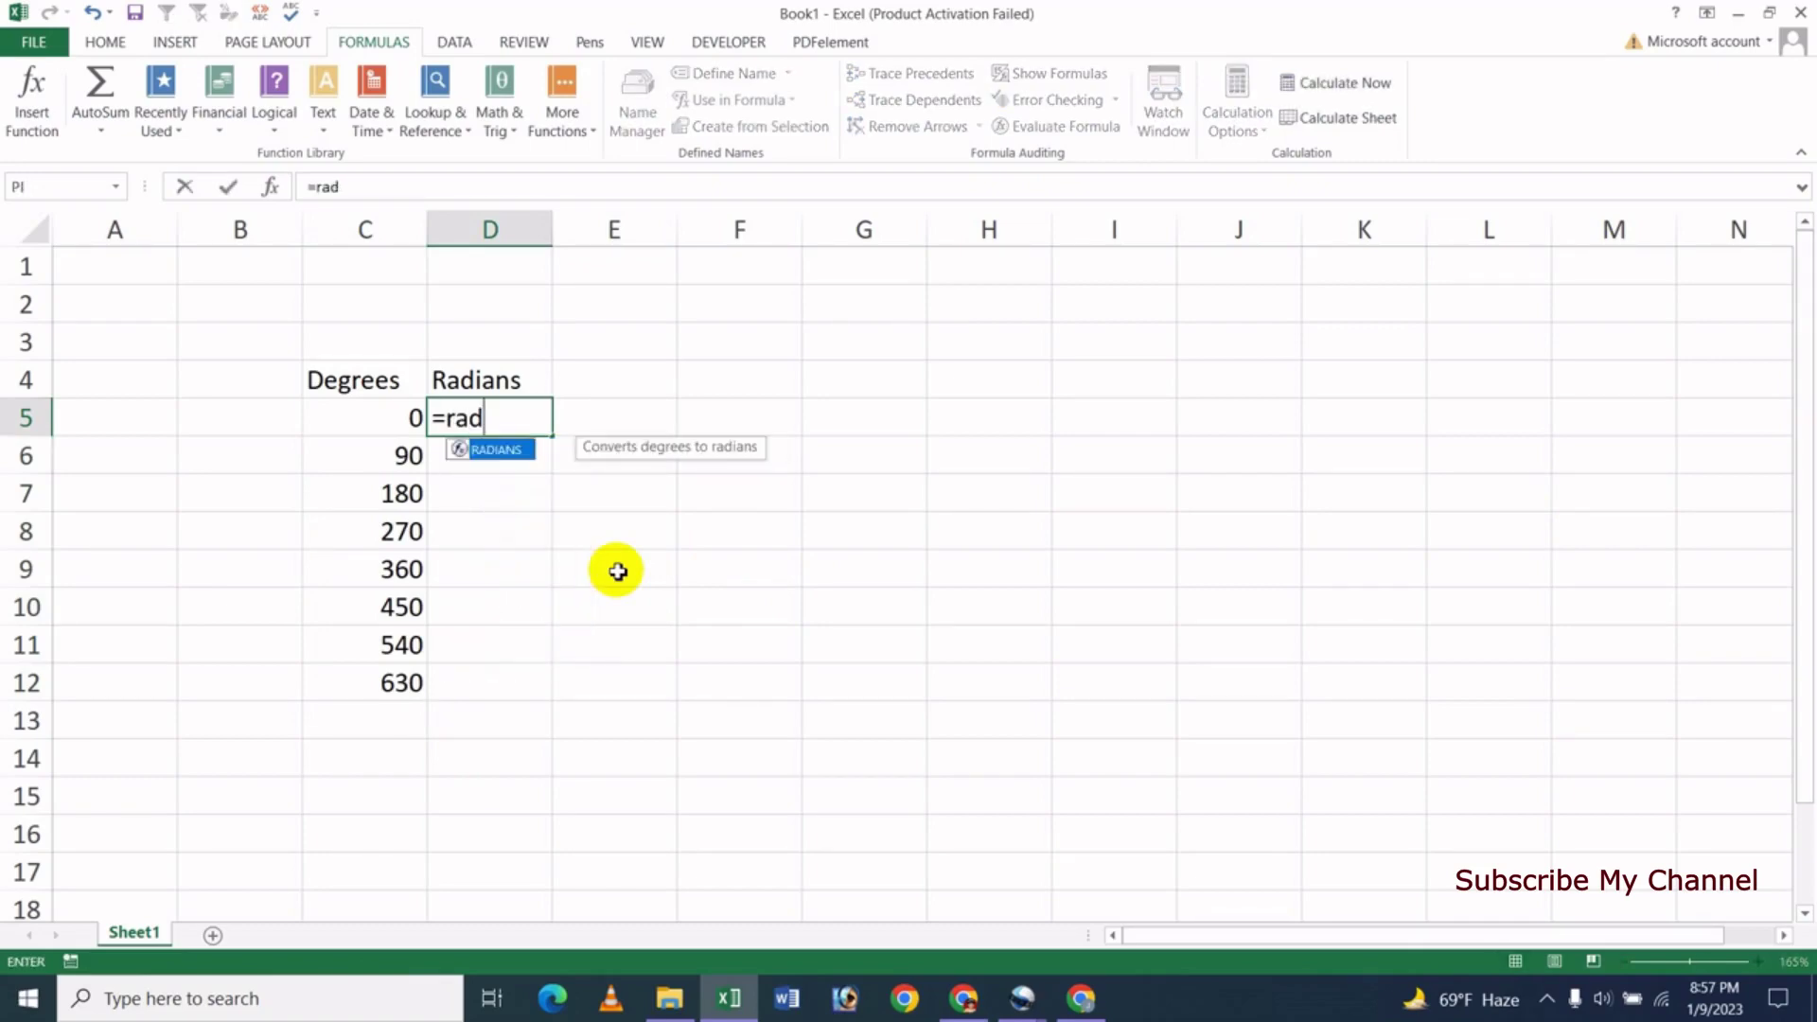
text(i)
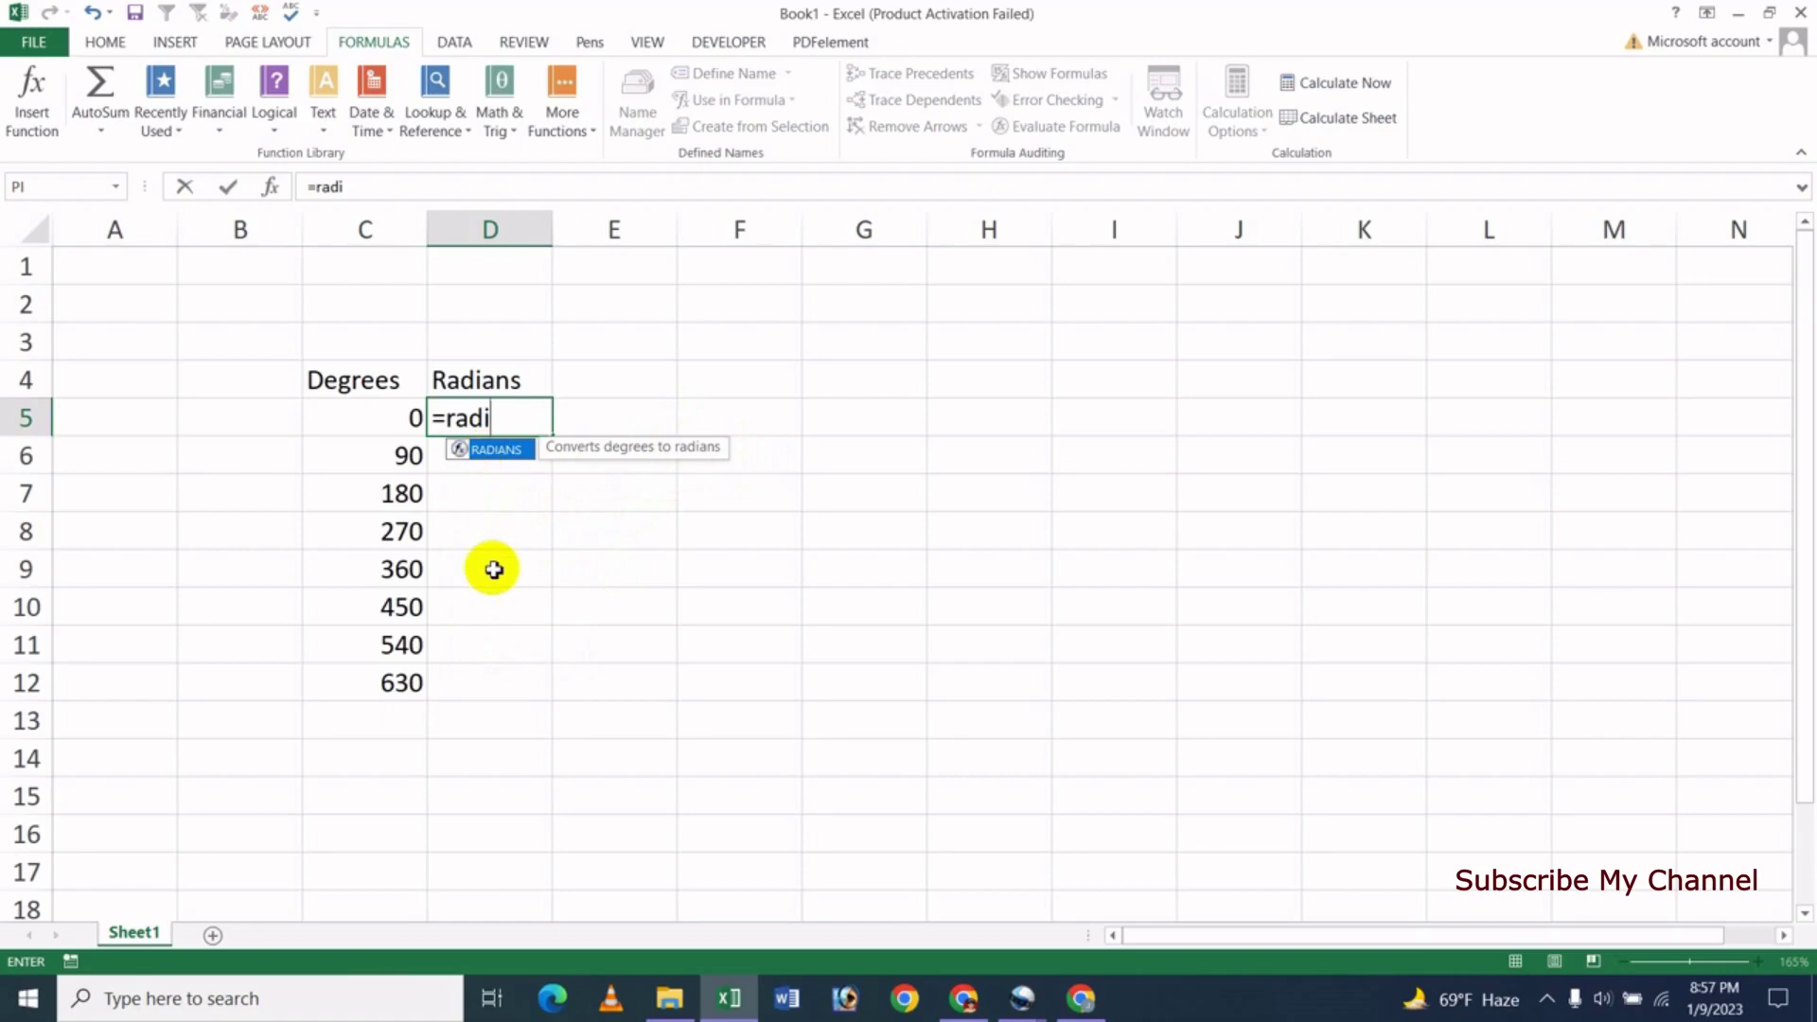
key(Tab)
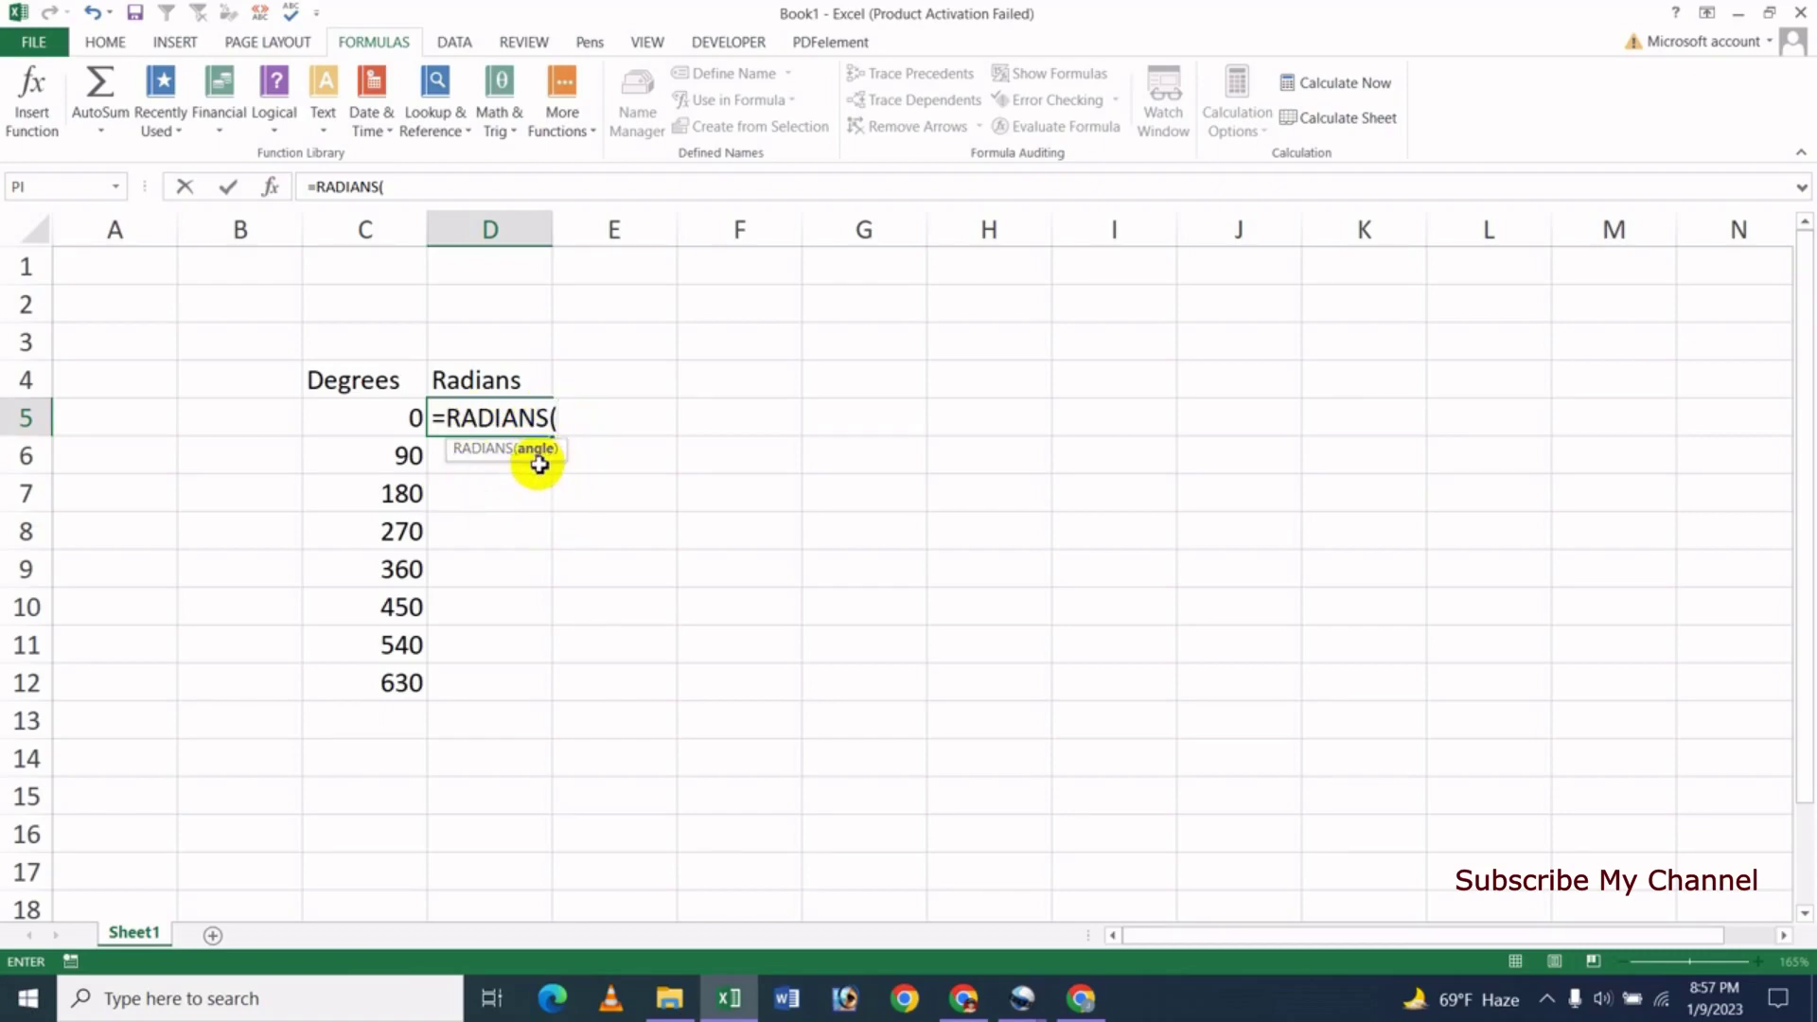
click(388, 420)
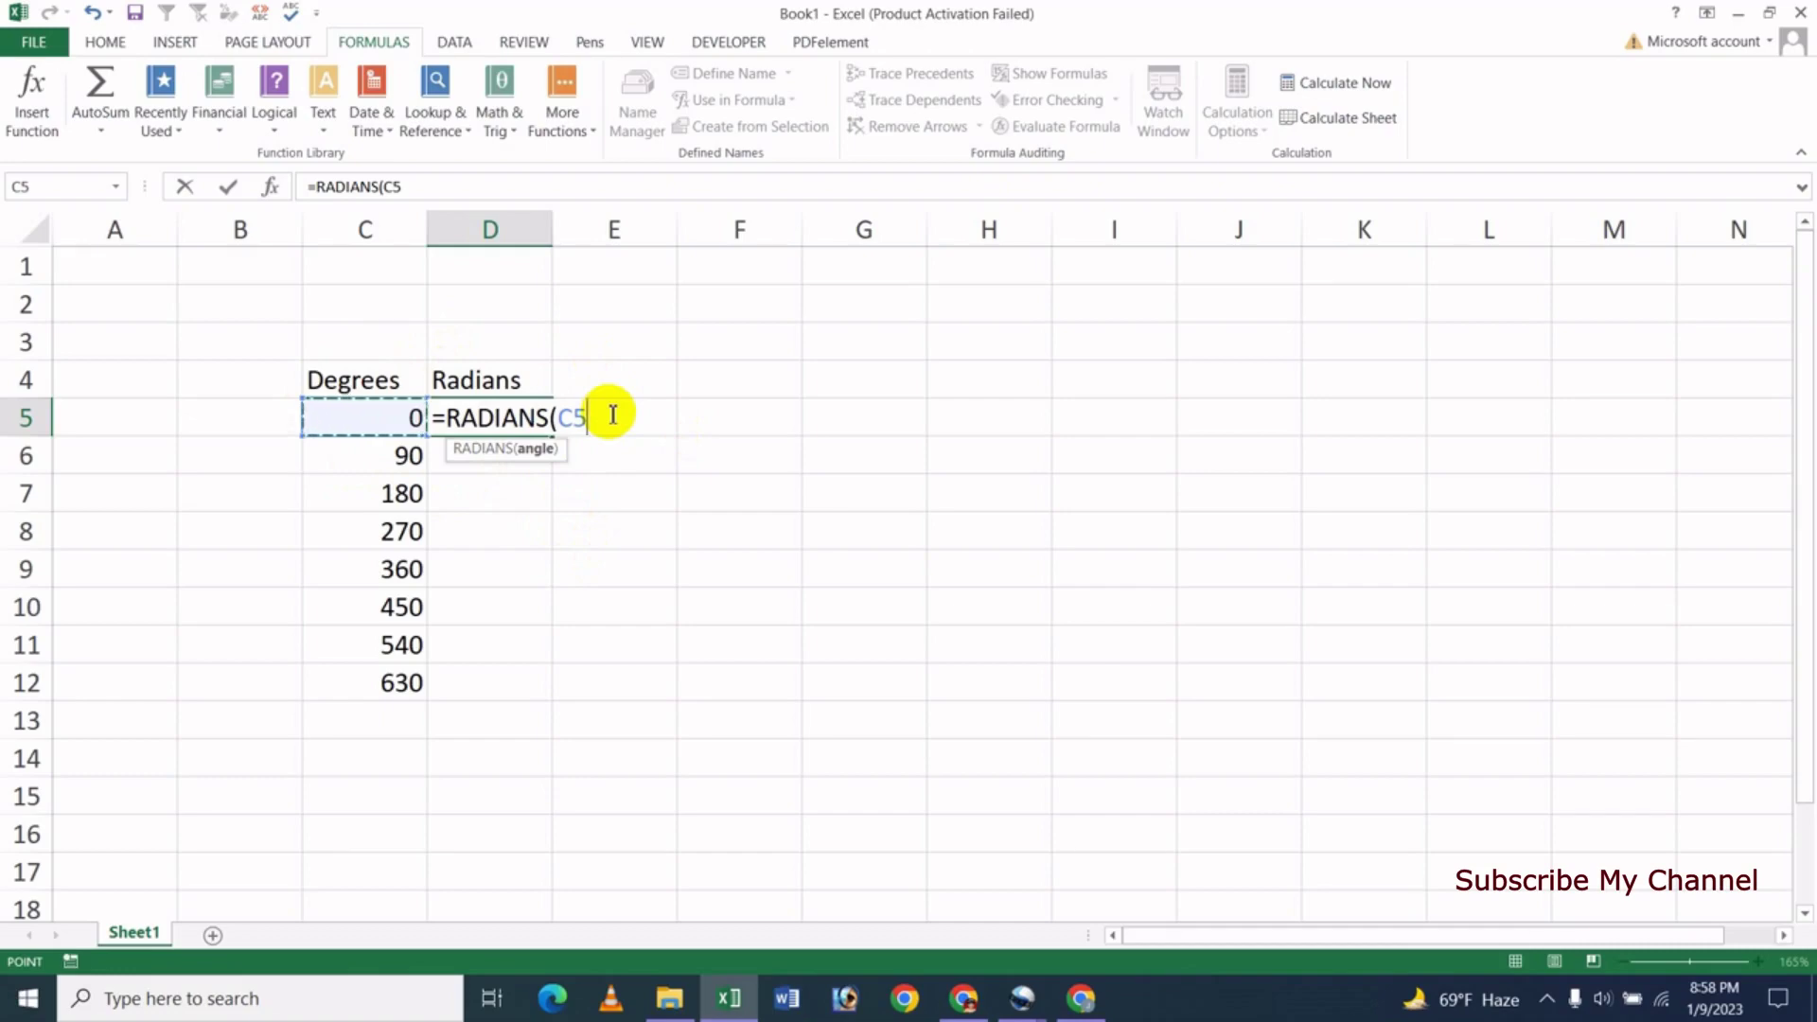
key(Return)
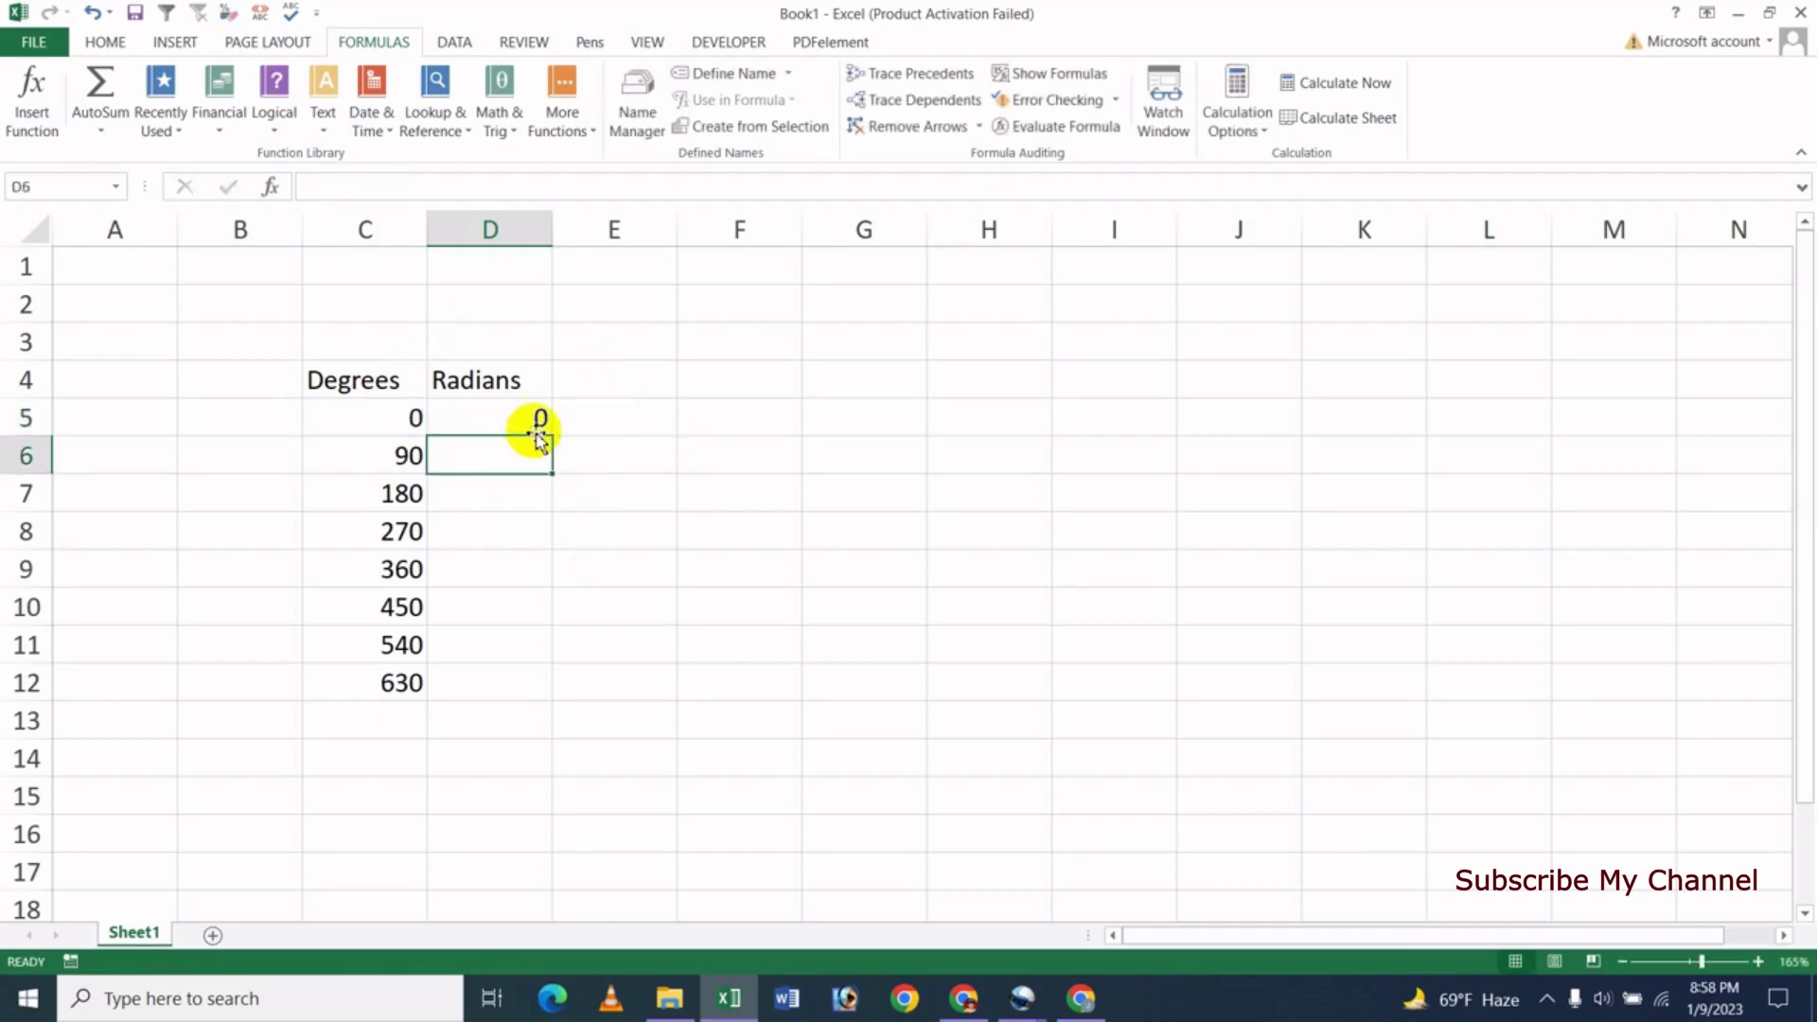
click(538, 416)
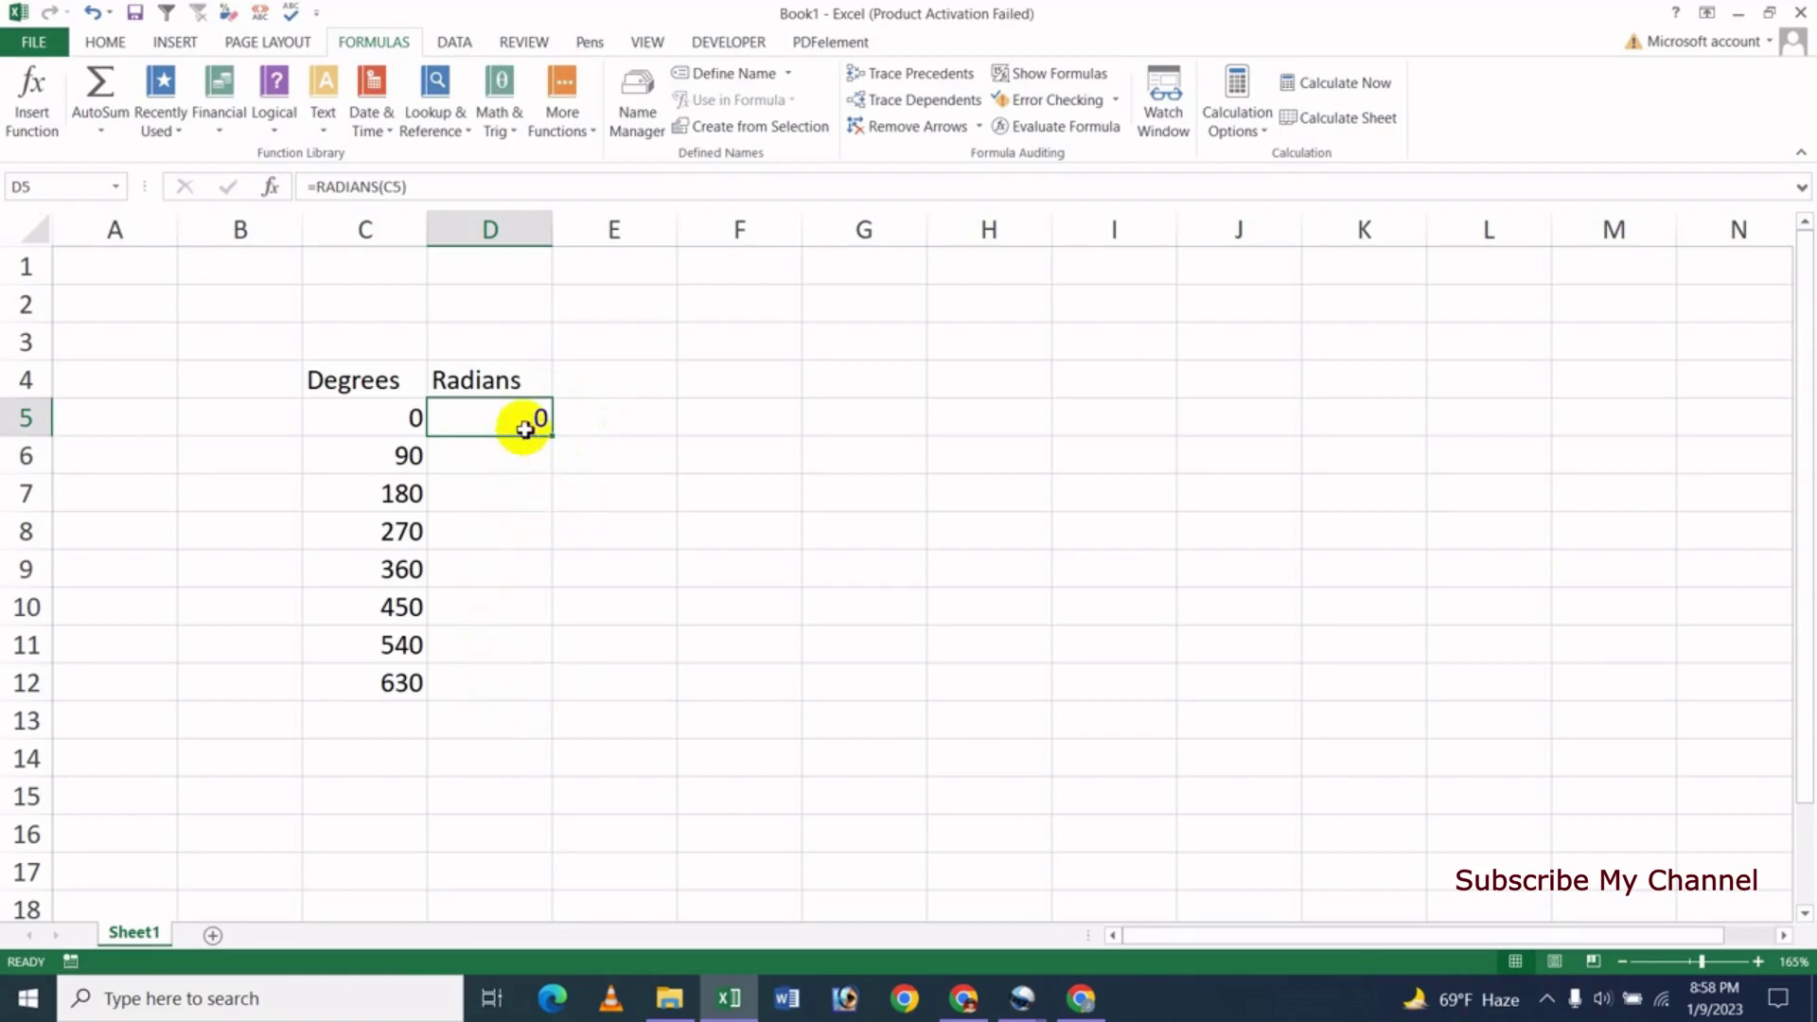
Copy =RADIANS(C5) down to D12 with the fill handle, clearing and refilling once.
drag(555, 440, 540, 689)
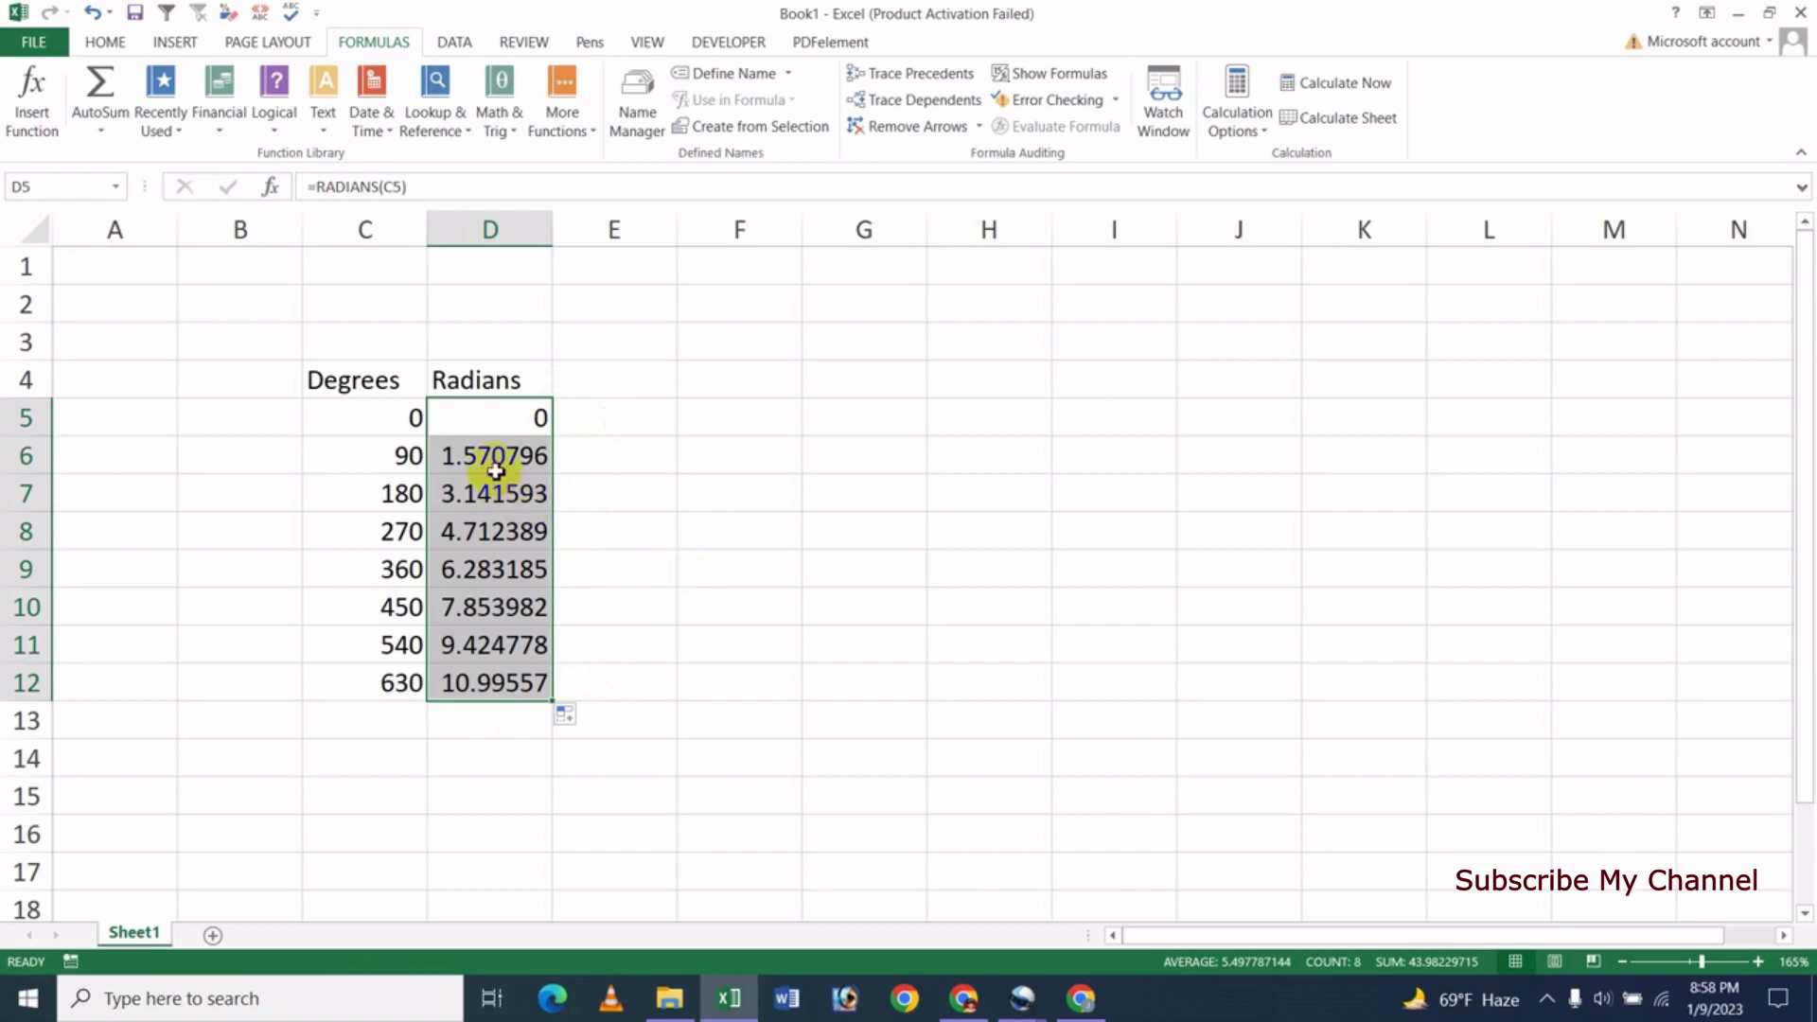
drag(513, 459, 530, 682)
key(Delete)
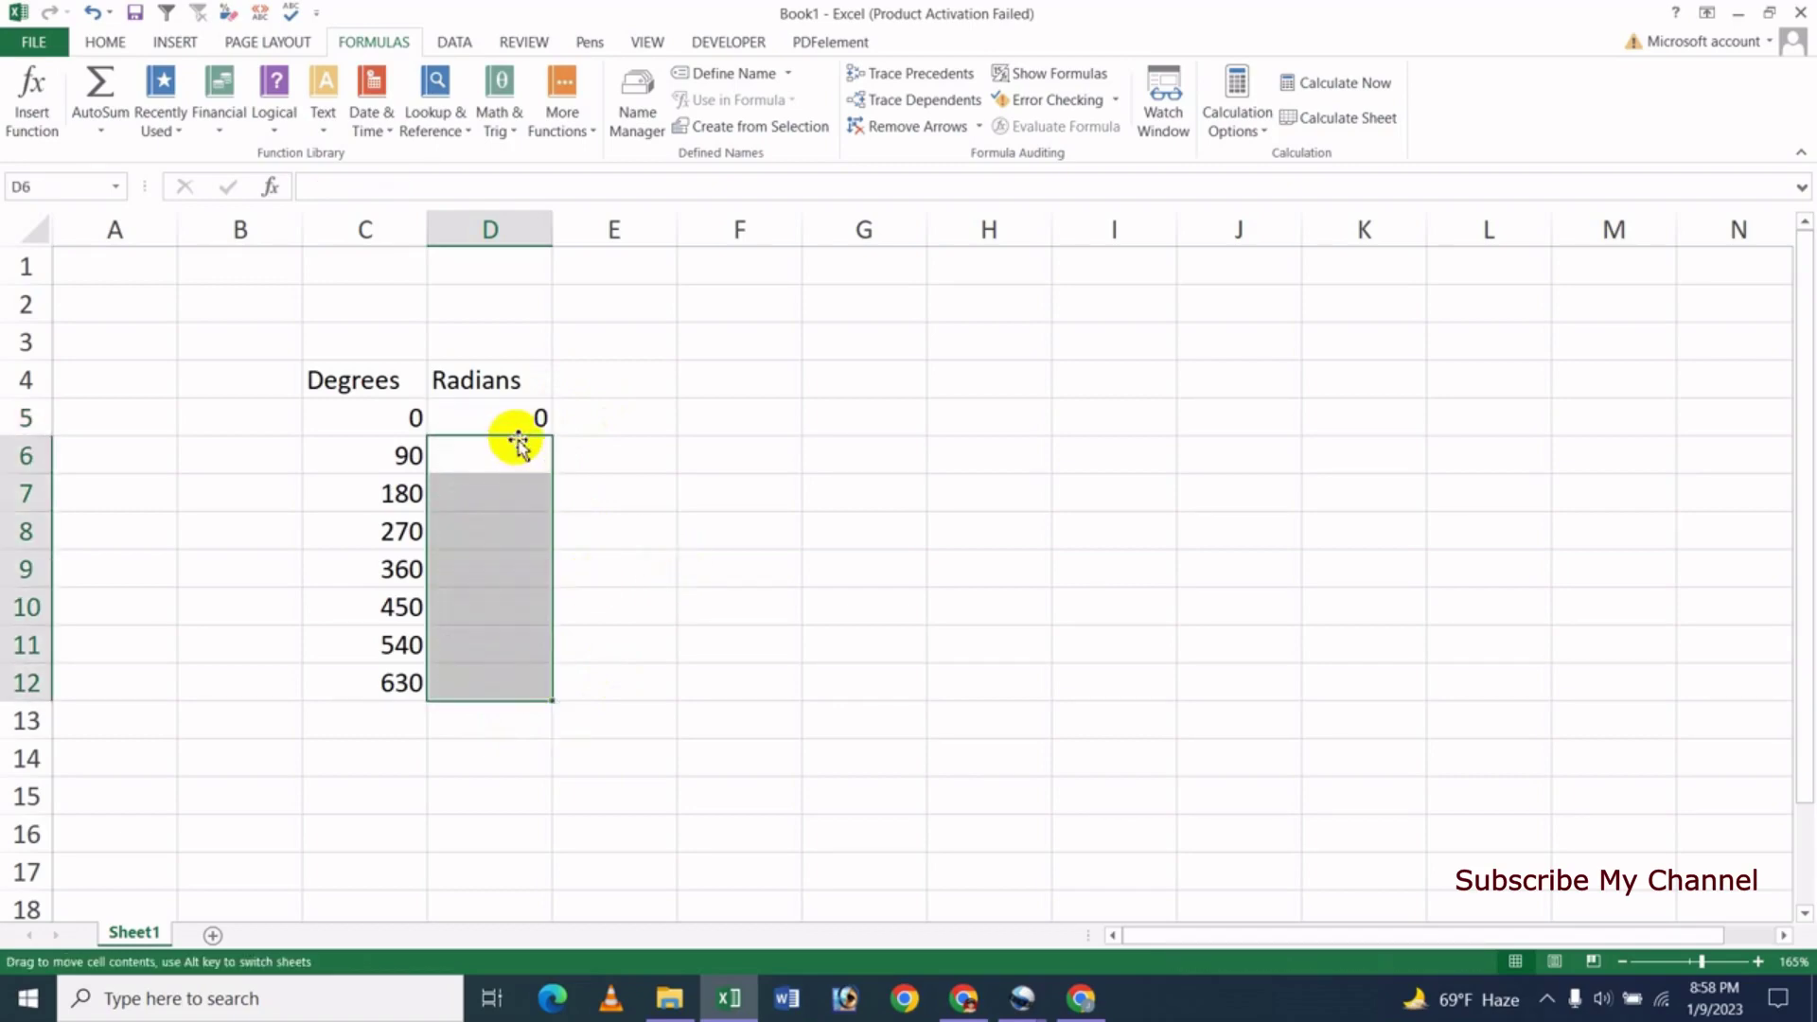
click(520, 427)
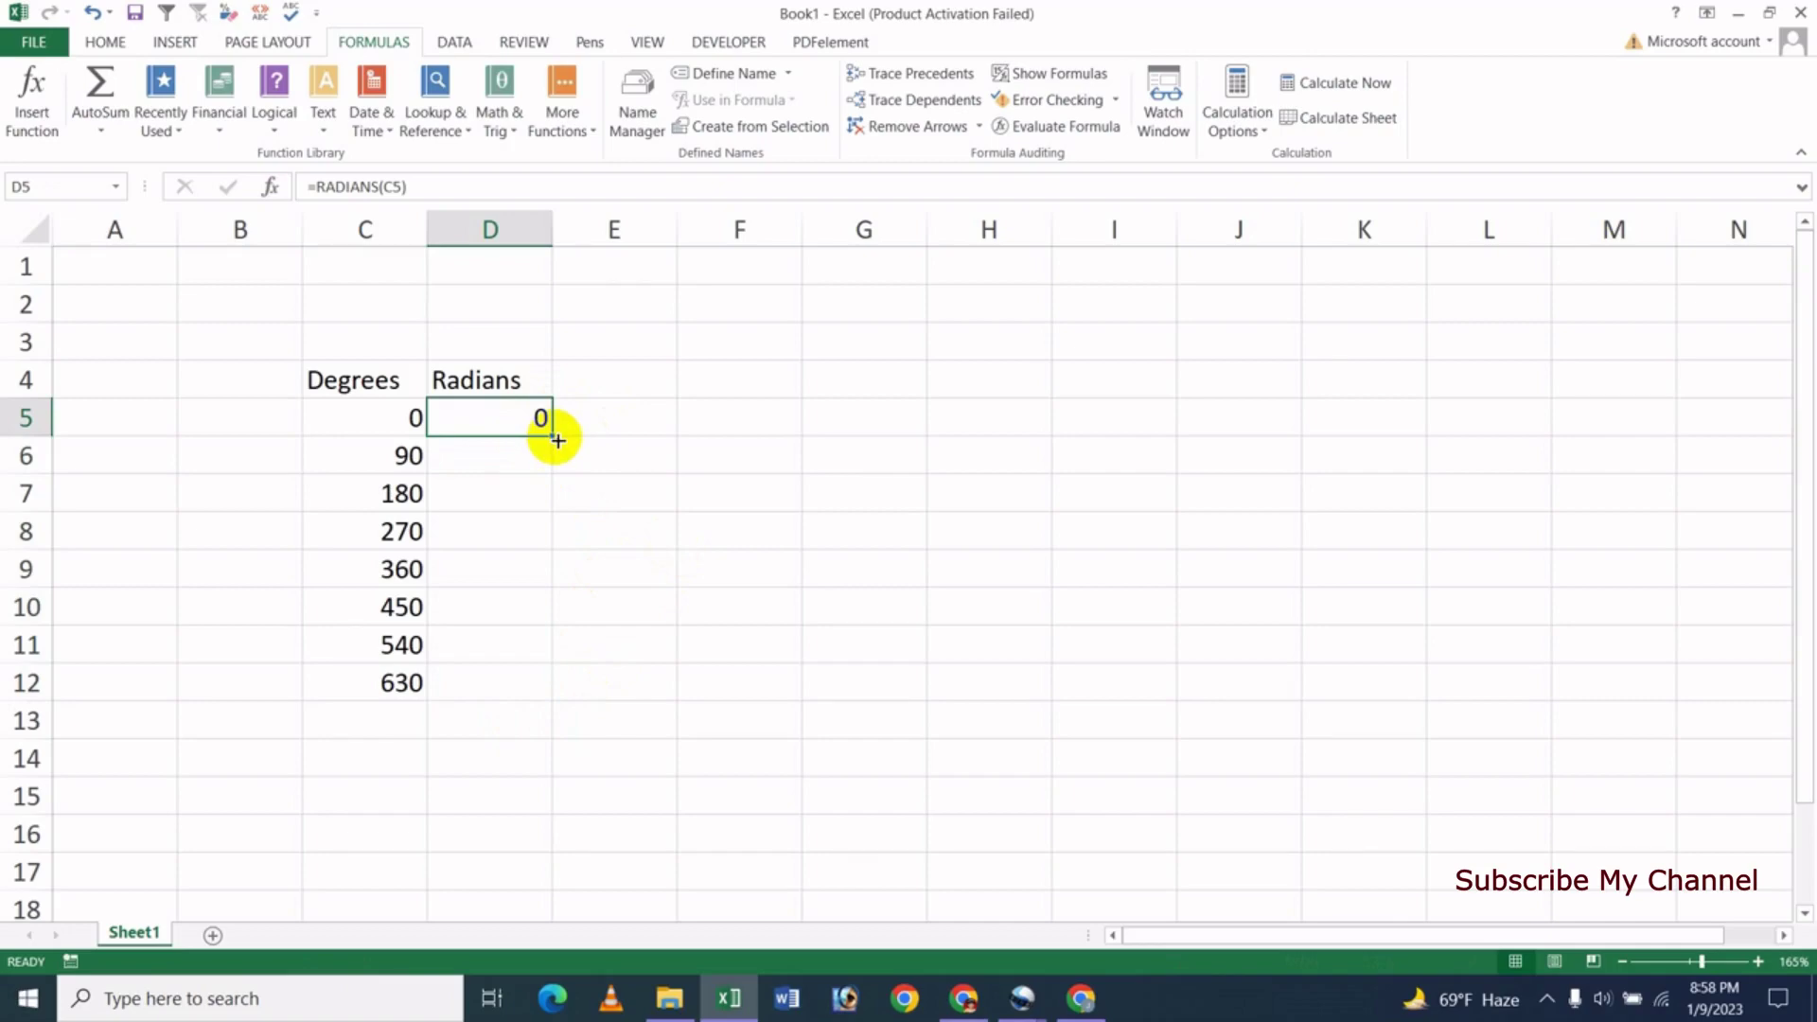
double_click(558, 440)
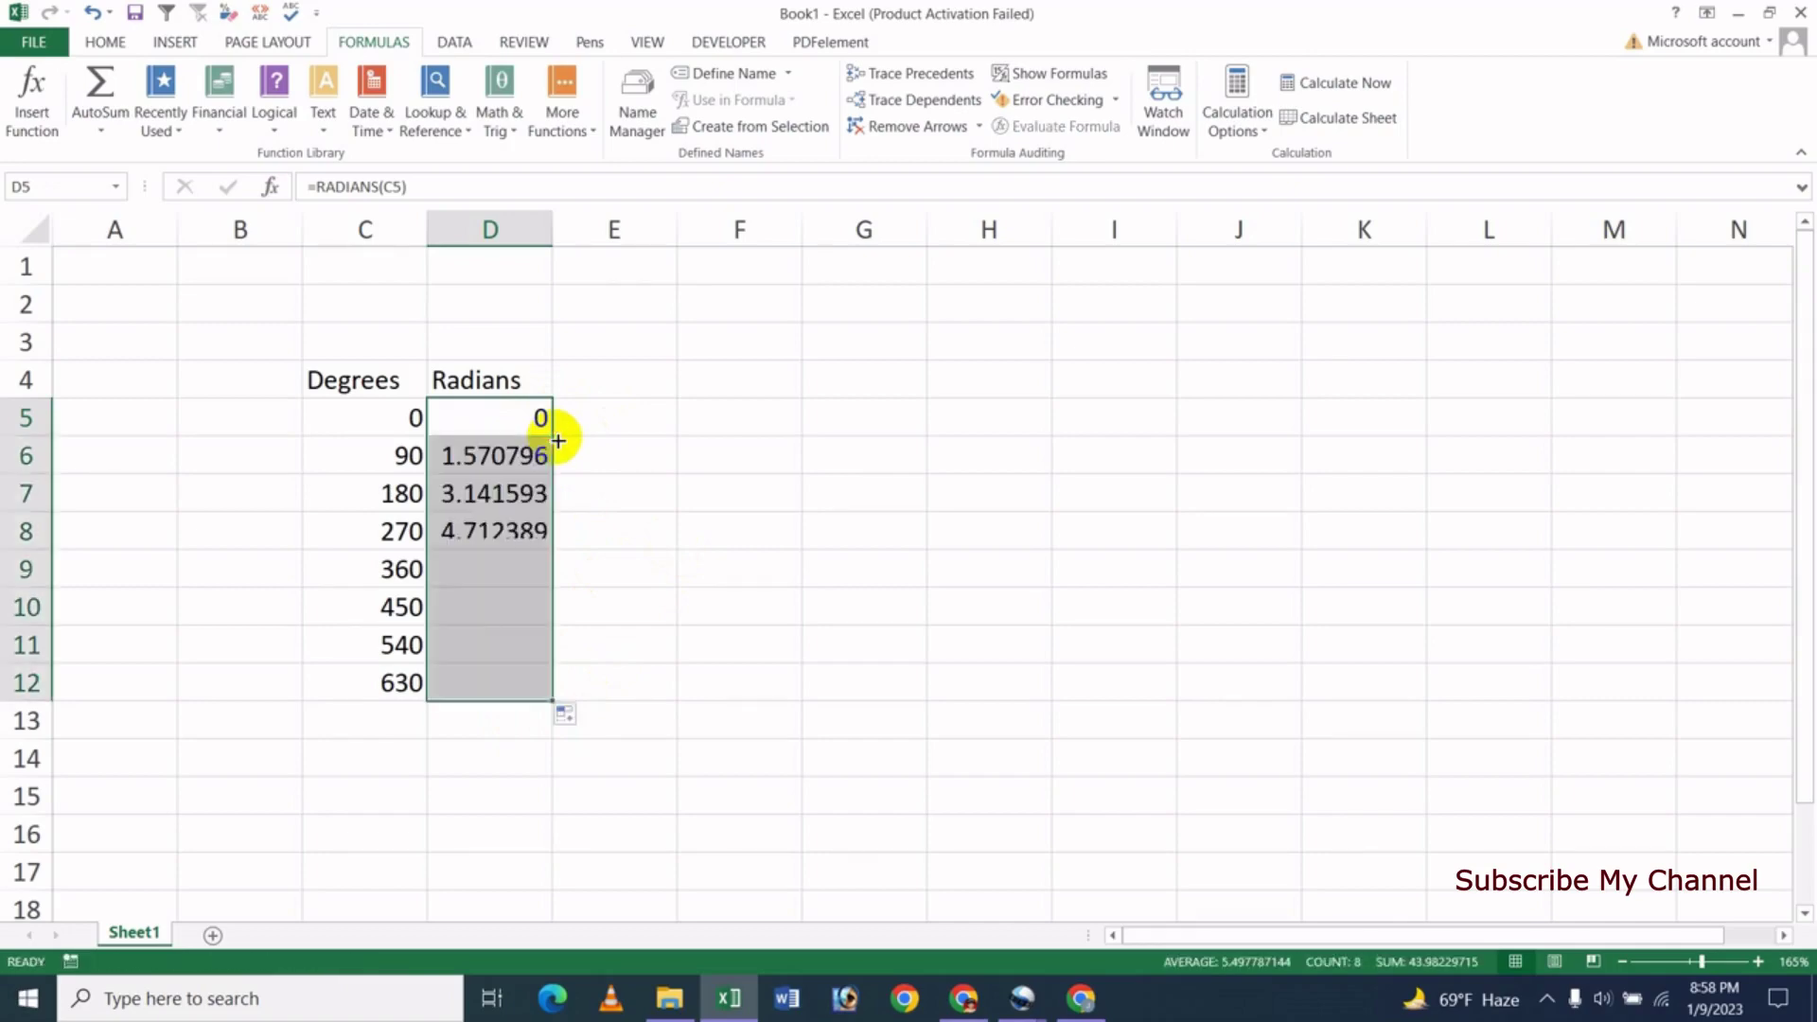
click(659, 527)
Clear D6:D12 again and refill D5:D12 with Ctrl+D, ending at 10.99557.
drag(528, 456, 523, 719)
key(Delete)
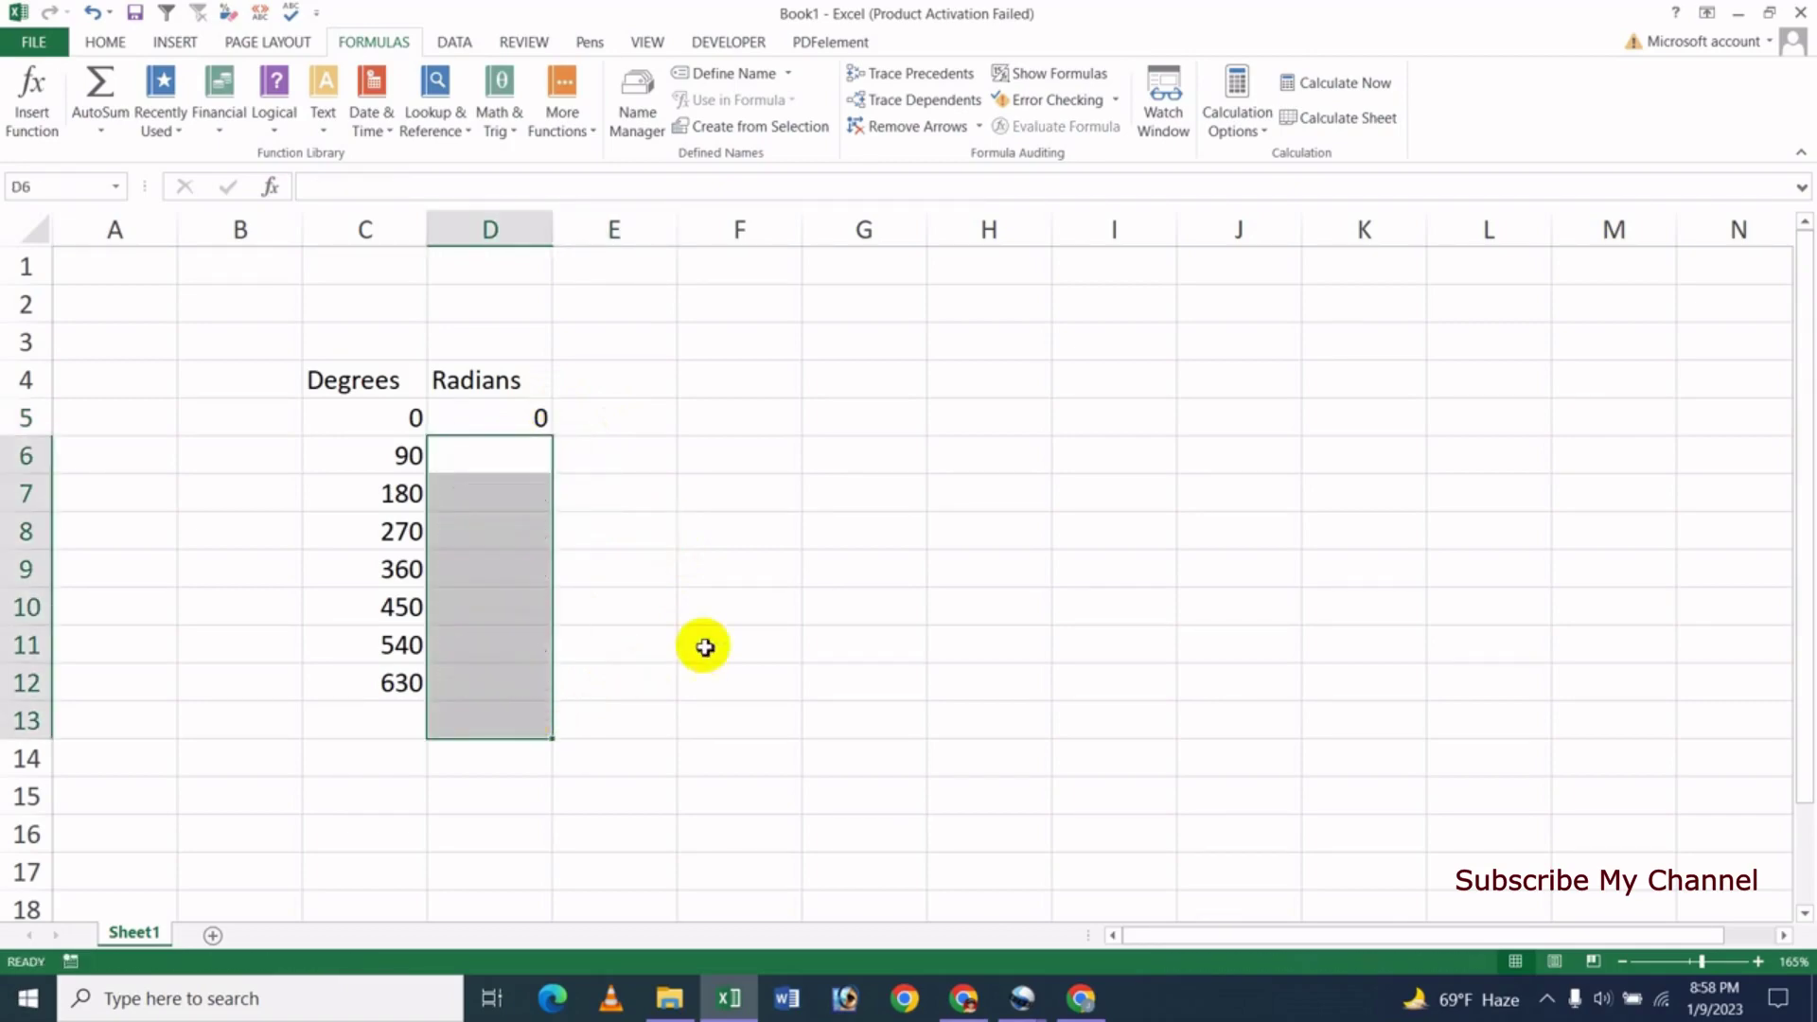
click(702, 641)
drag(521, 418, 497, 677)
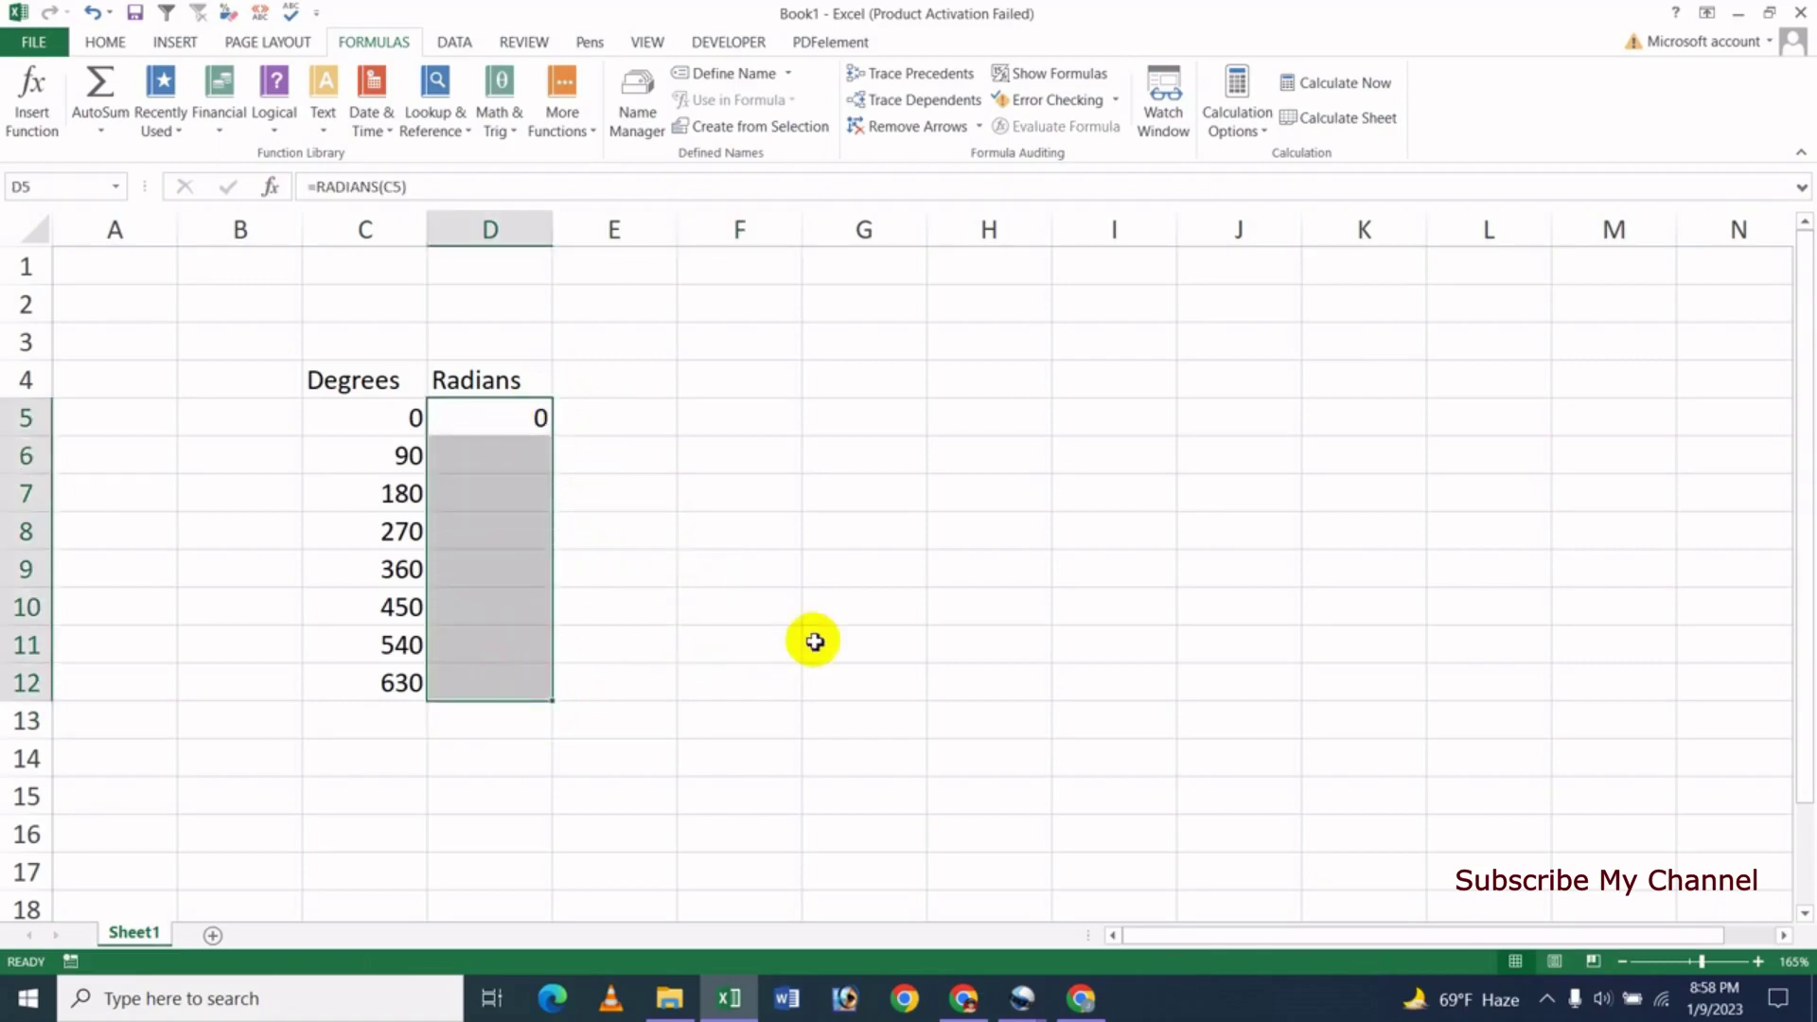
key(ctrl+d)
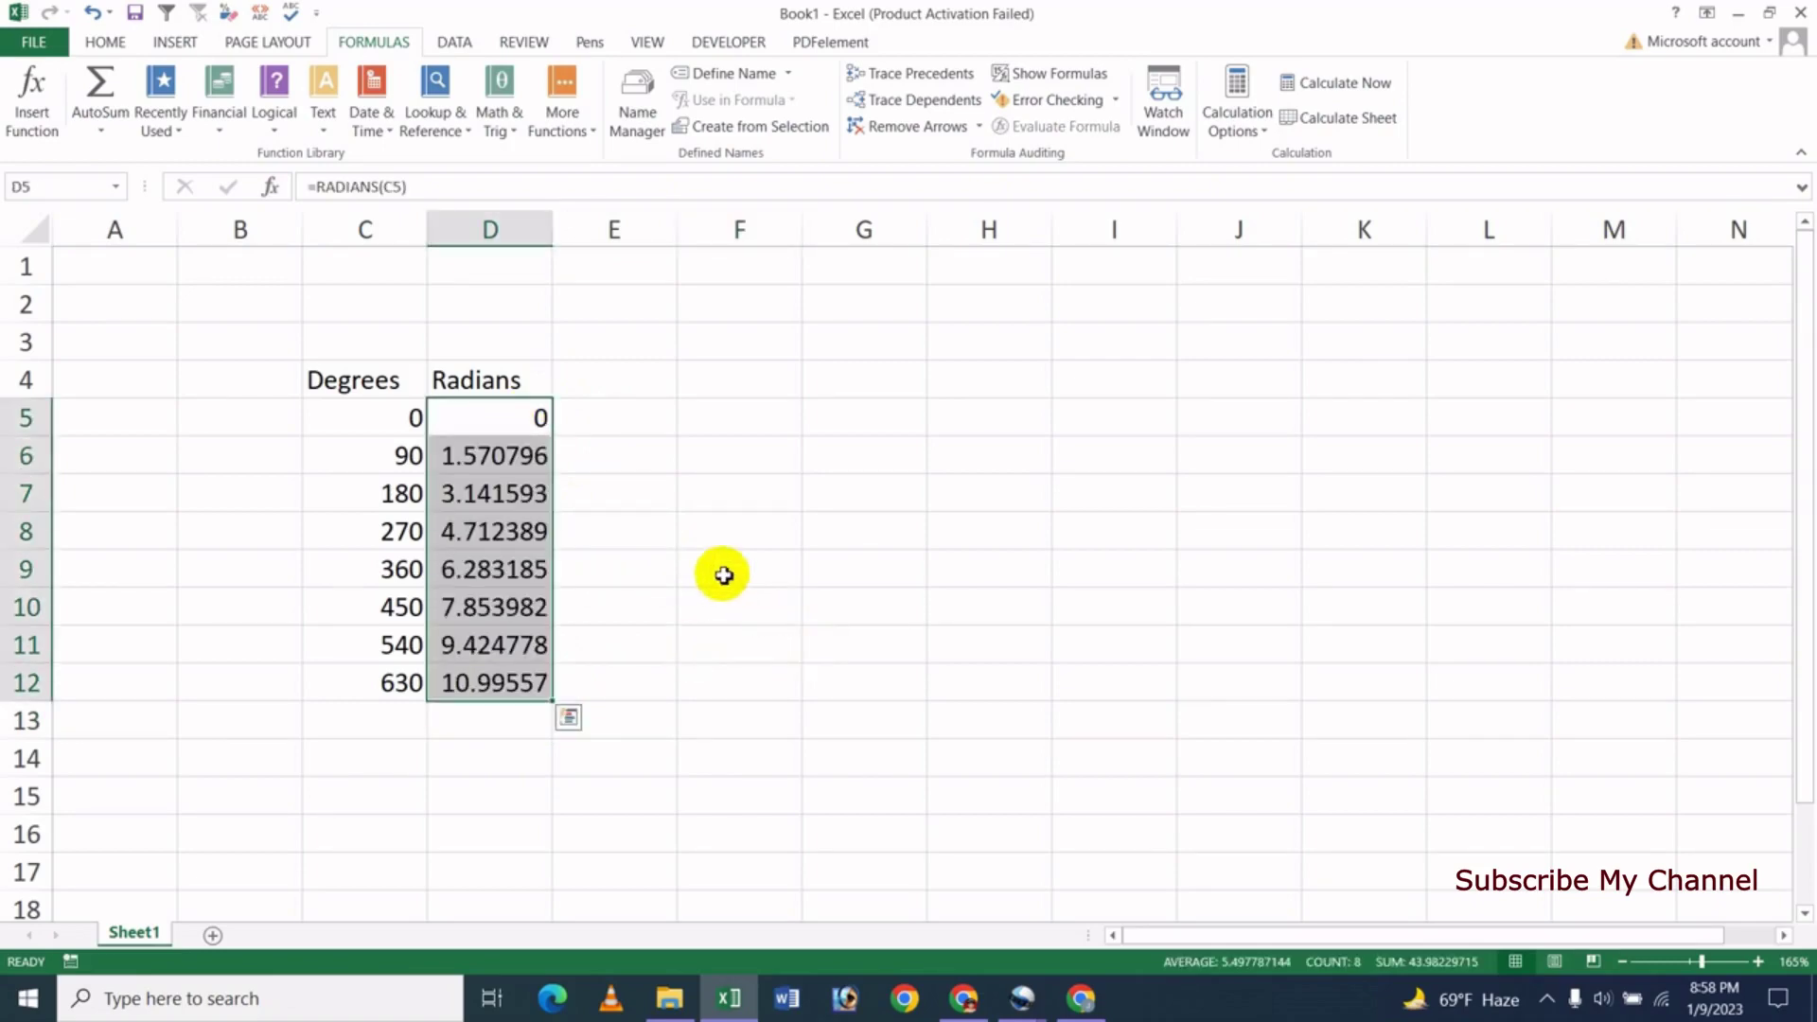
click(722, 571)
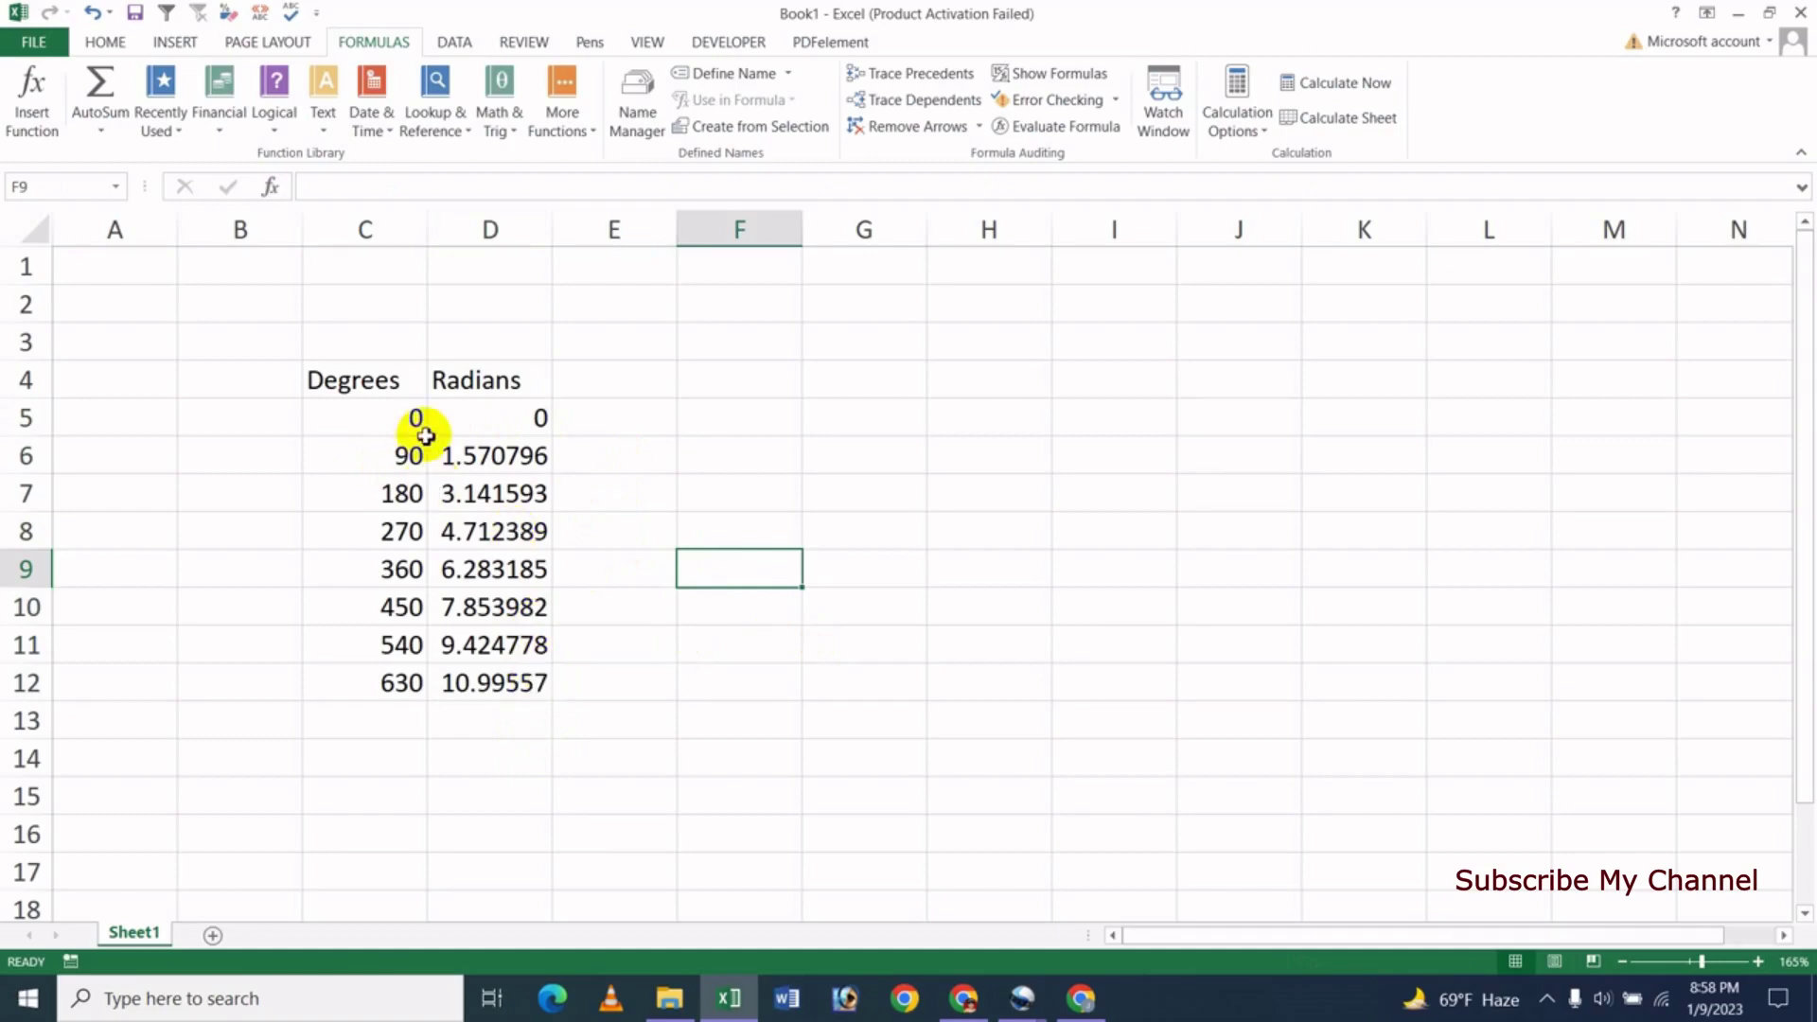
Inspect the RADIANS formulas in D5, D6 and D7 against the degree in C6.
click(484, 413)
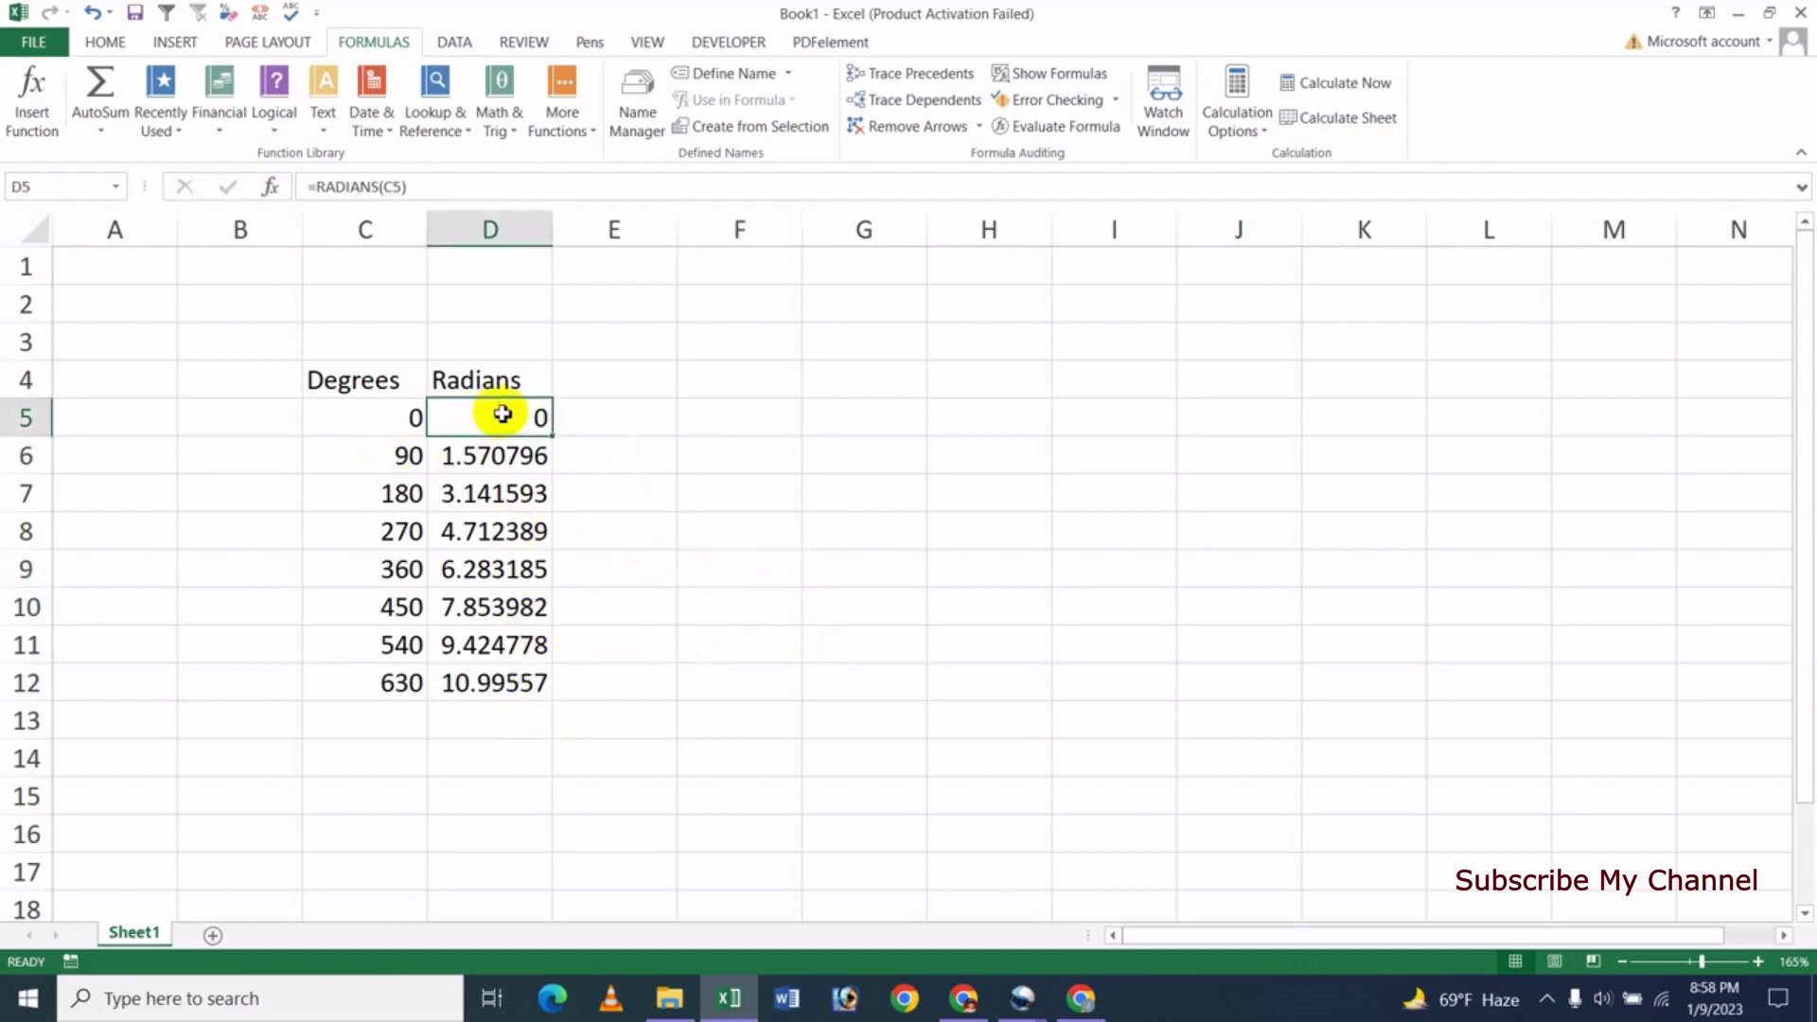
click(369, 460)
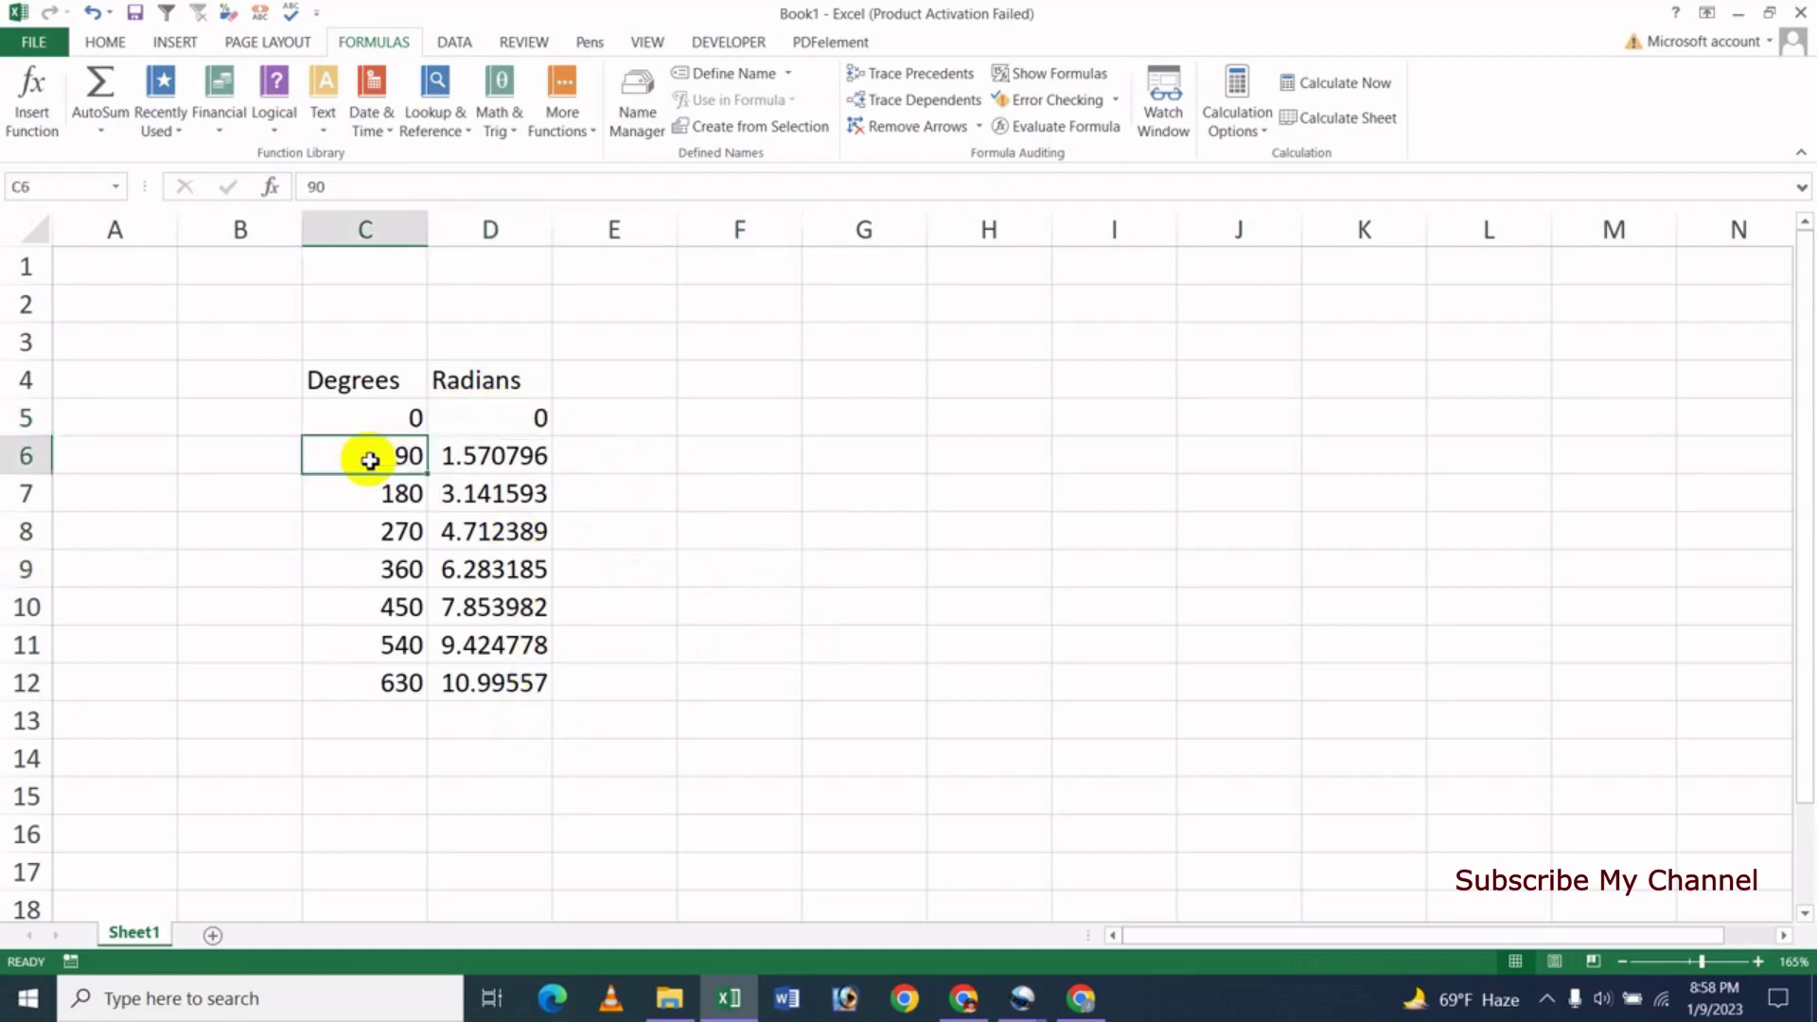
click(482, 458)
click(507, 493)
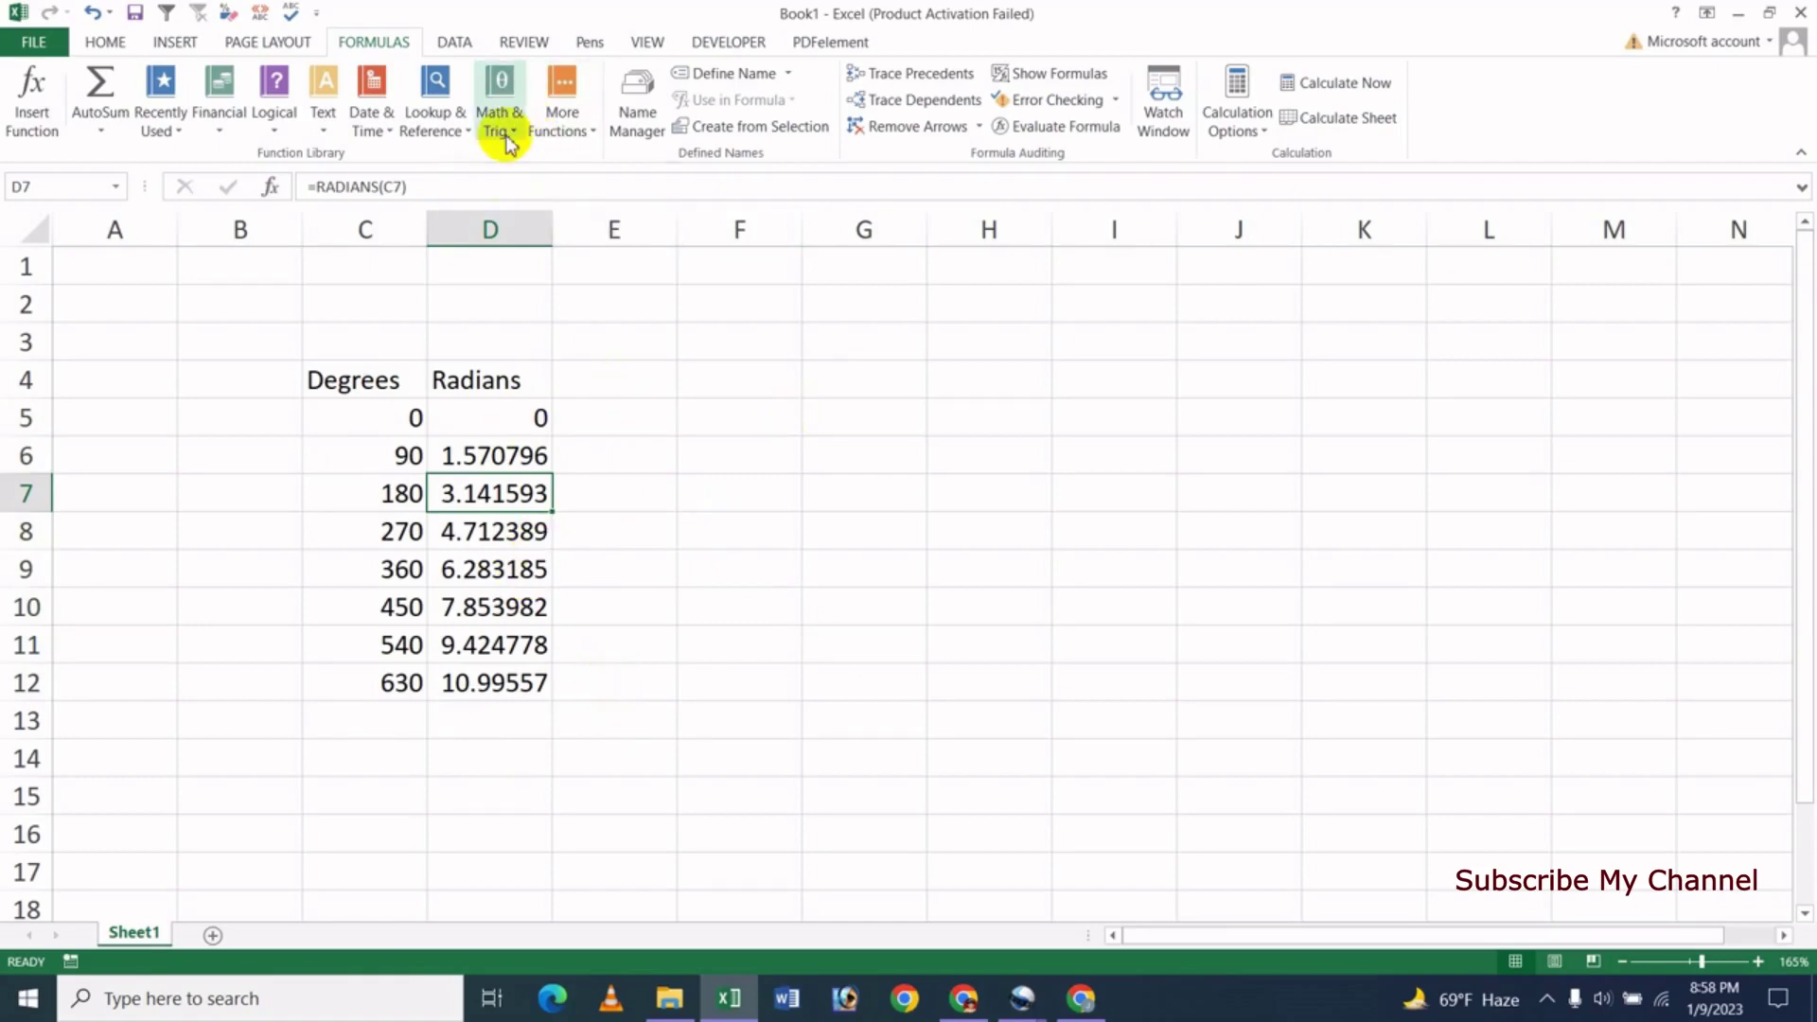
click(654, 452)
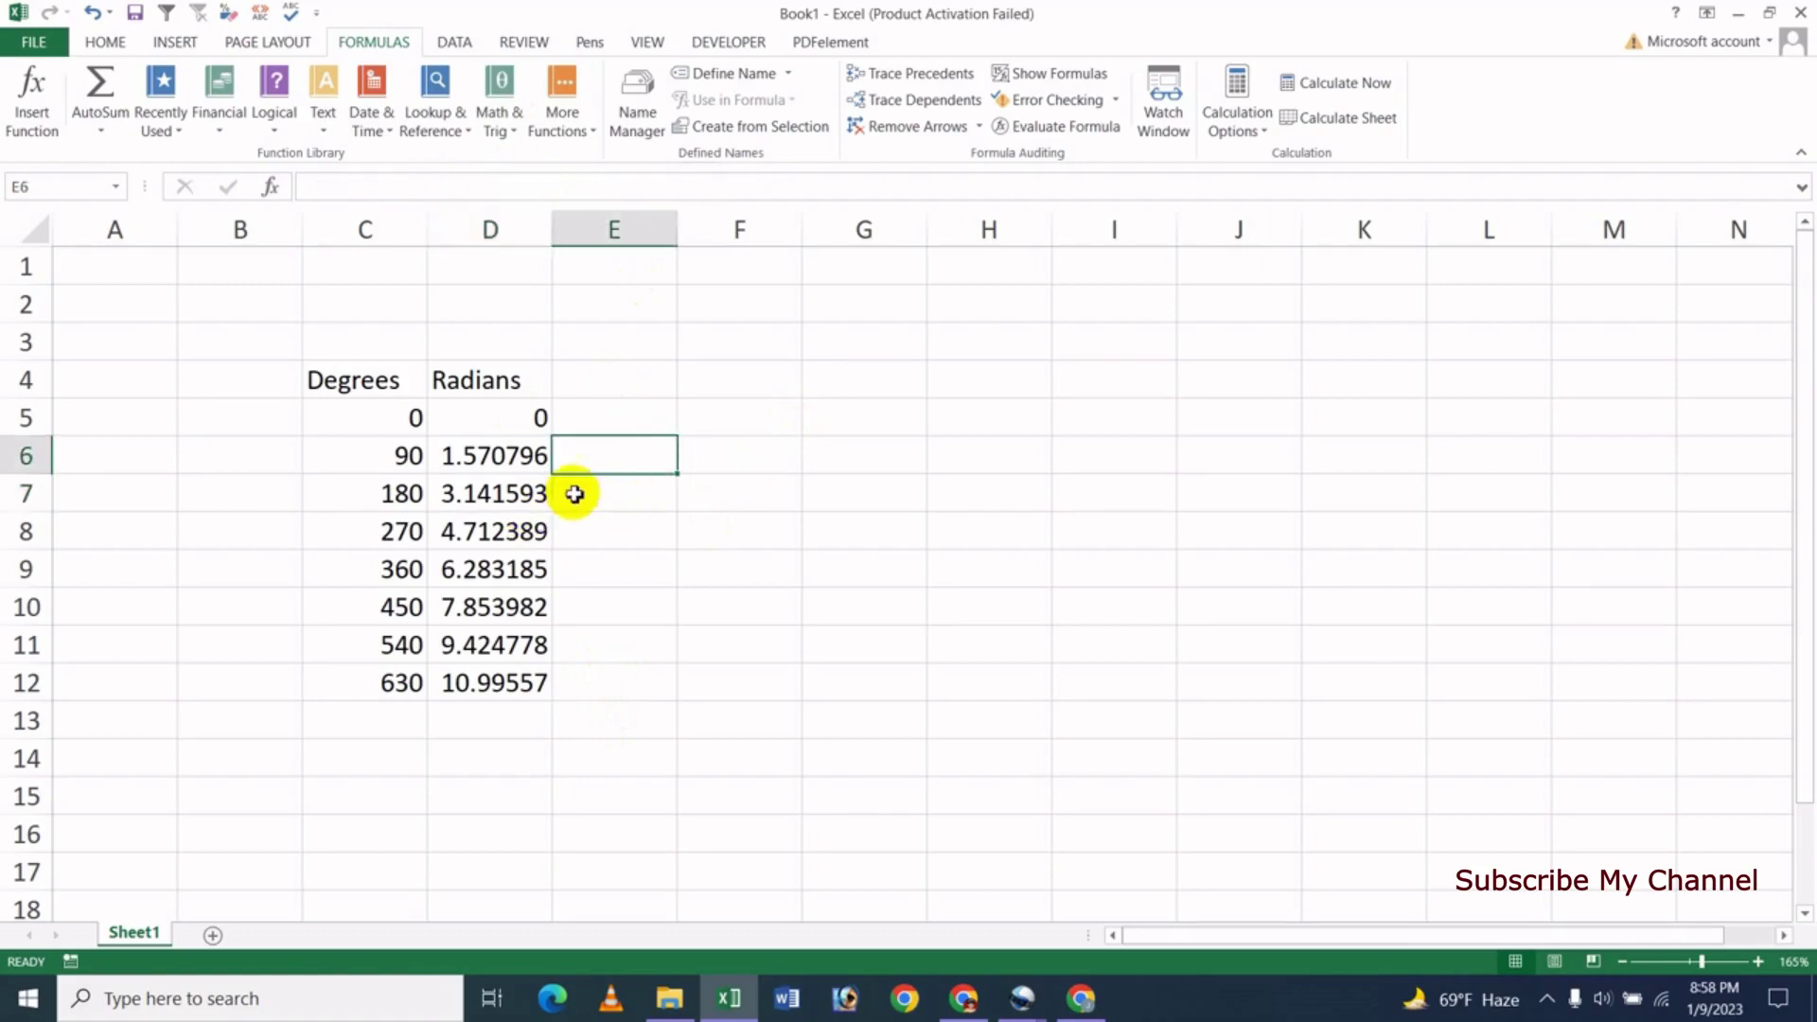
Delete all the radian values in D5:D12.
drag(514, 427, 527, 683)
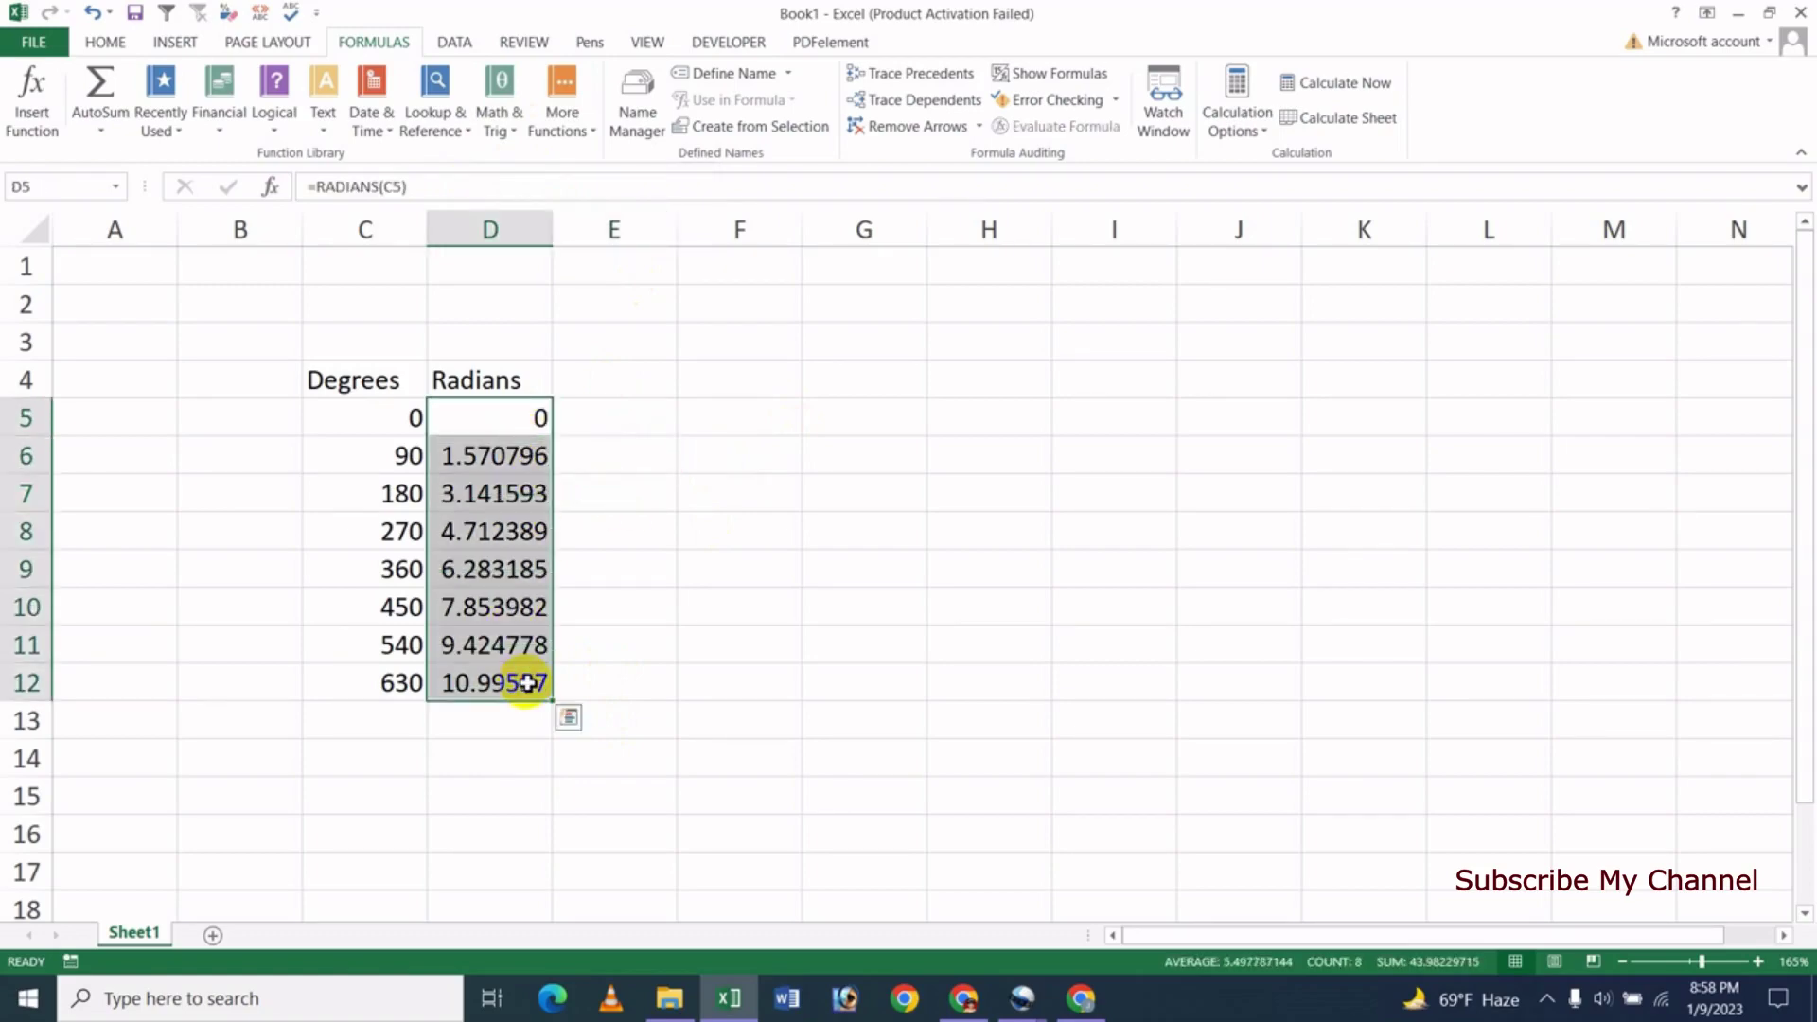
key(Delete)
click(782, 612)
click(512, 445)
Insert RADIANS from the Math & Trig list in D5 with Angle C5, and fill down to D12.
click(511, 416)
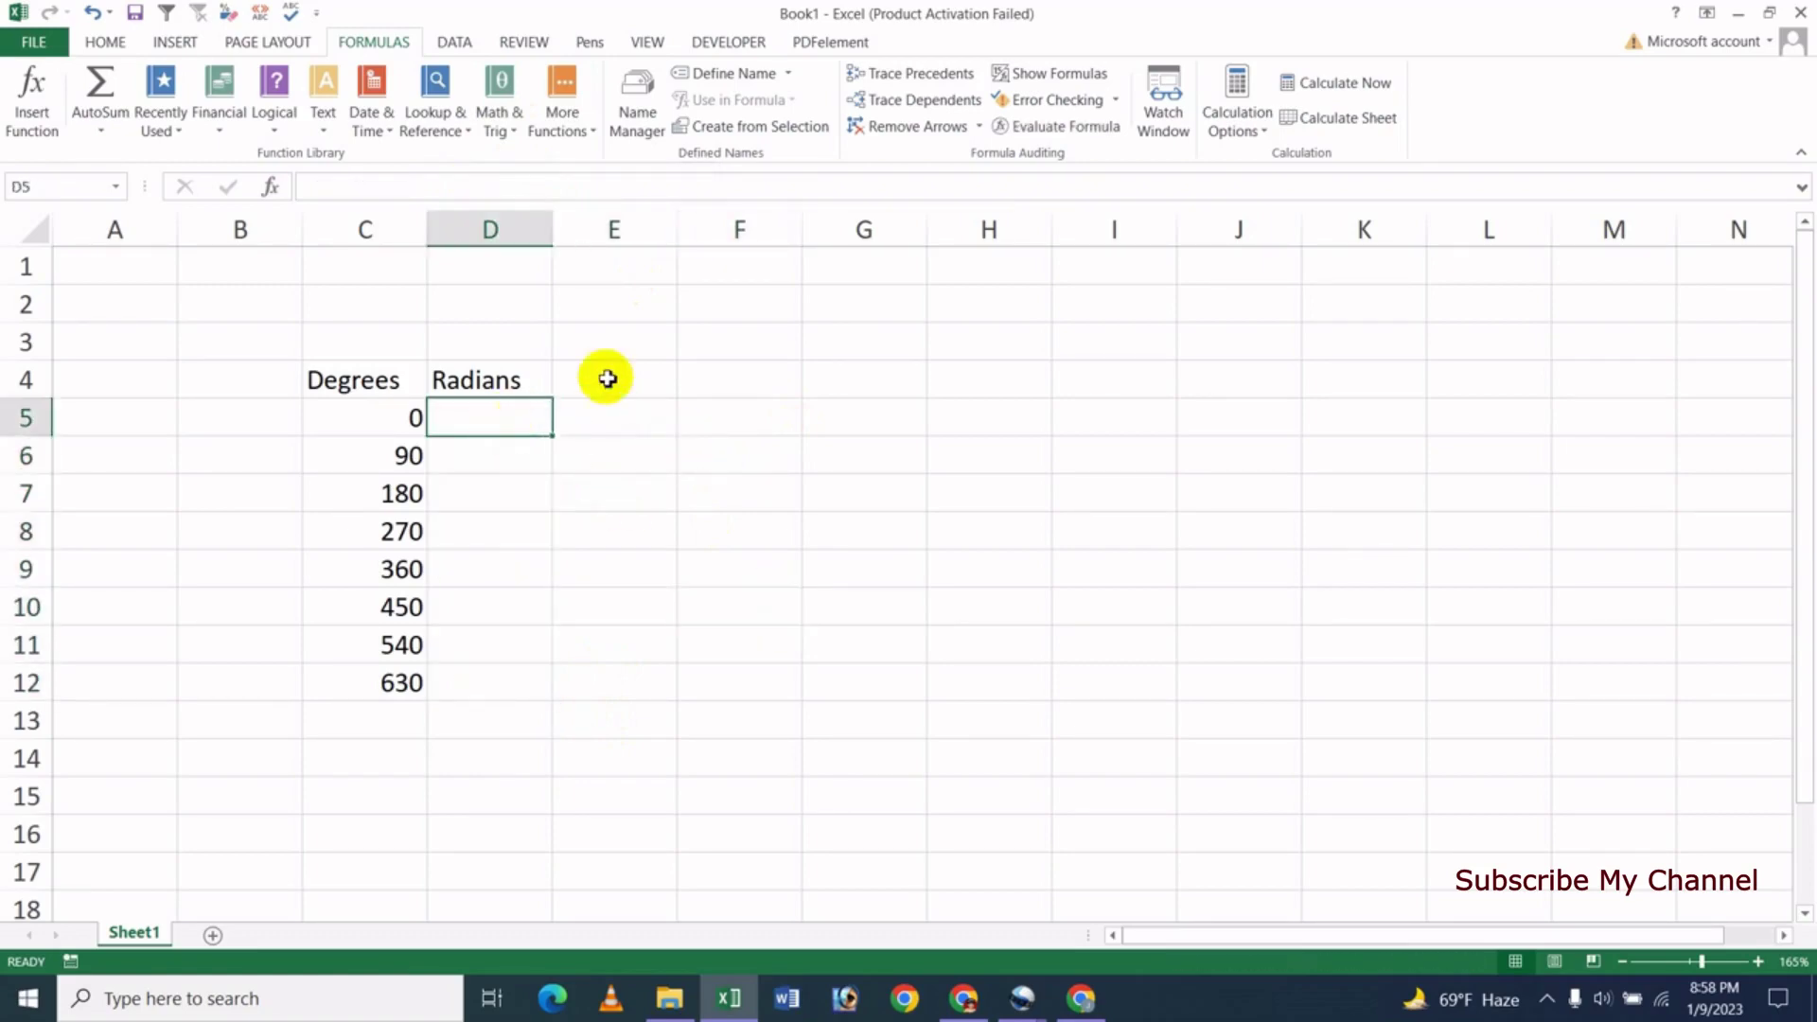
click(496, 122)
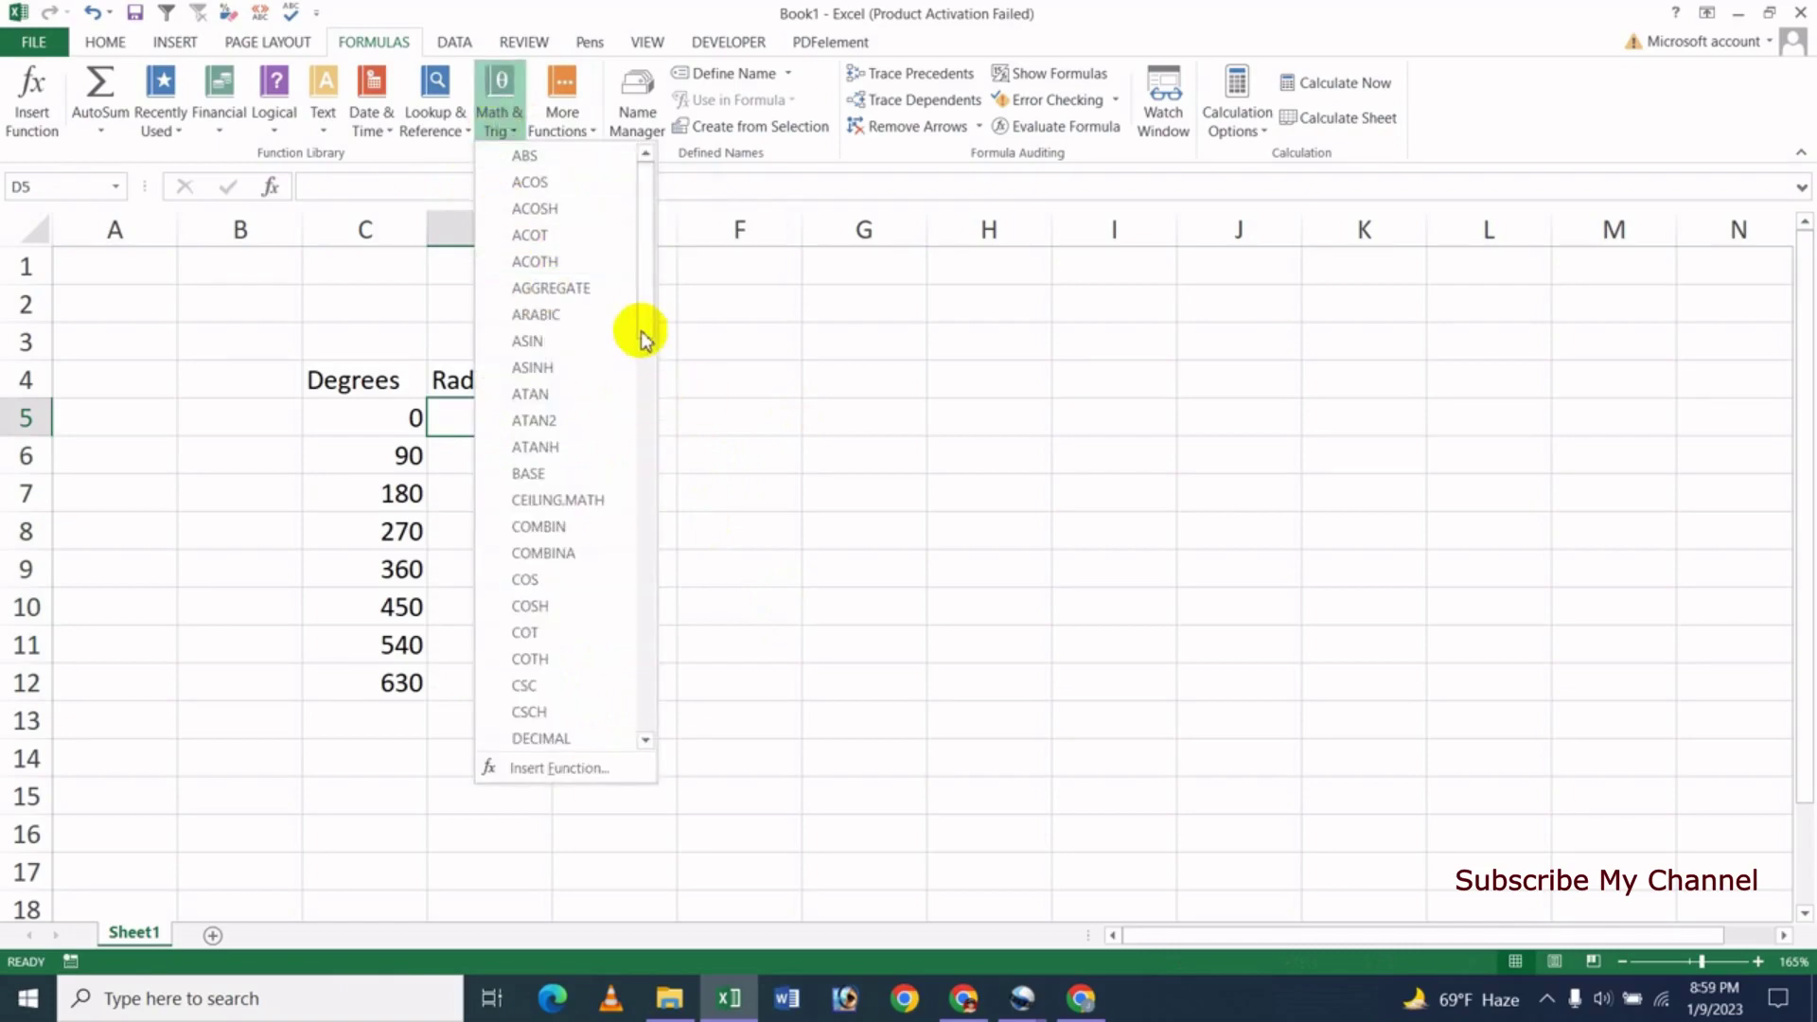
drag(644, 305, 645, 518)
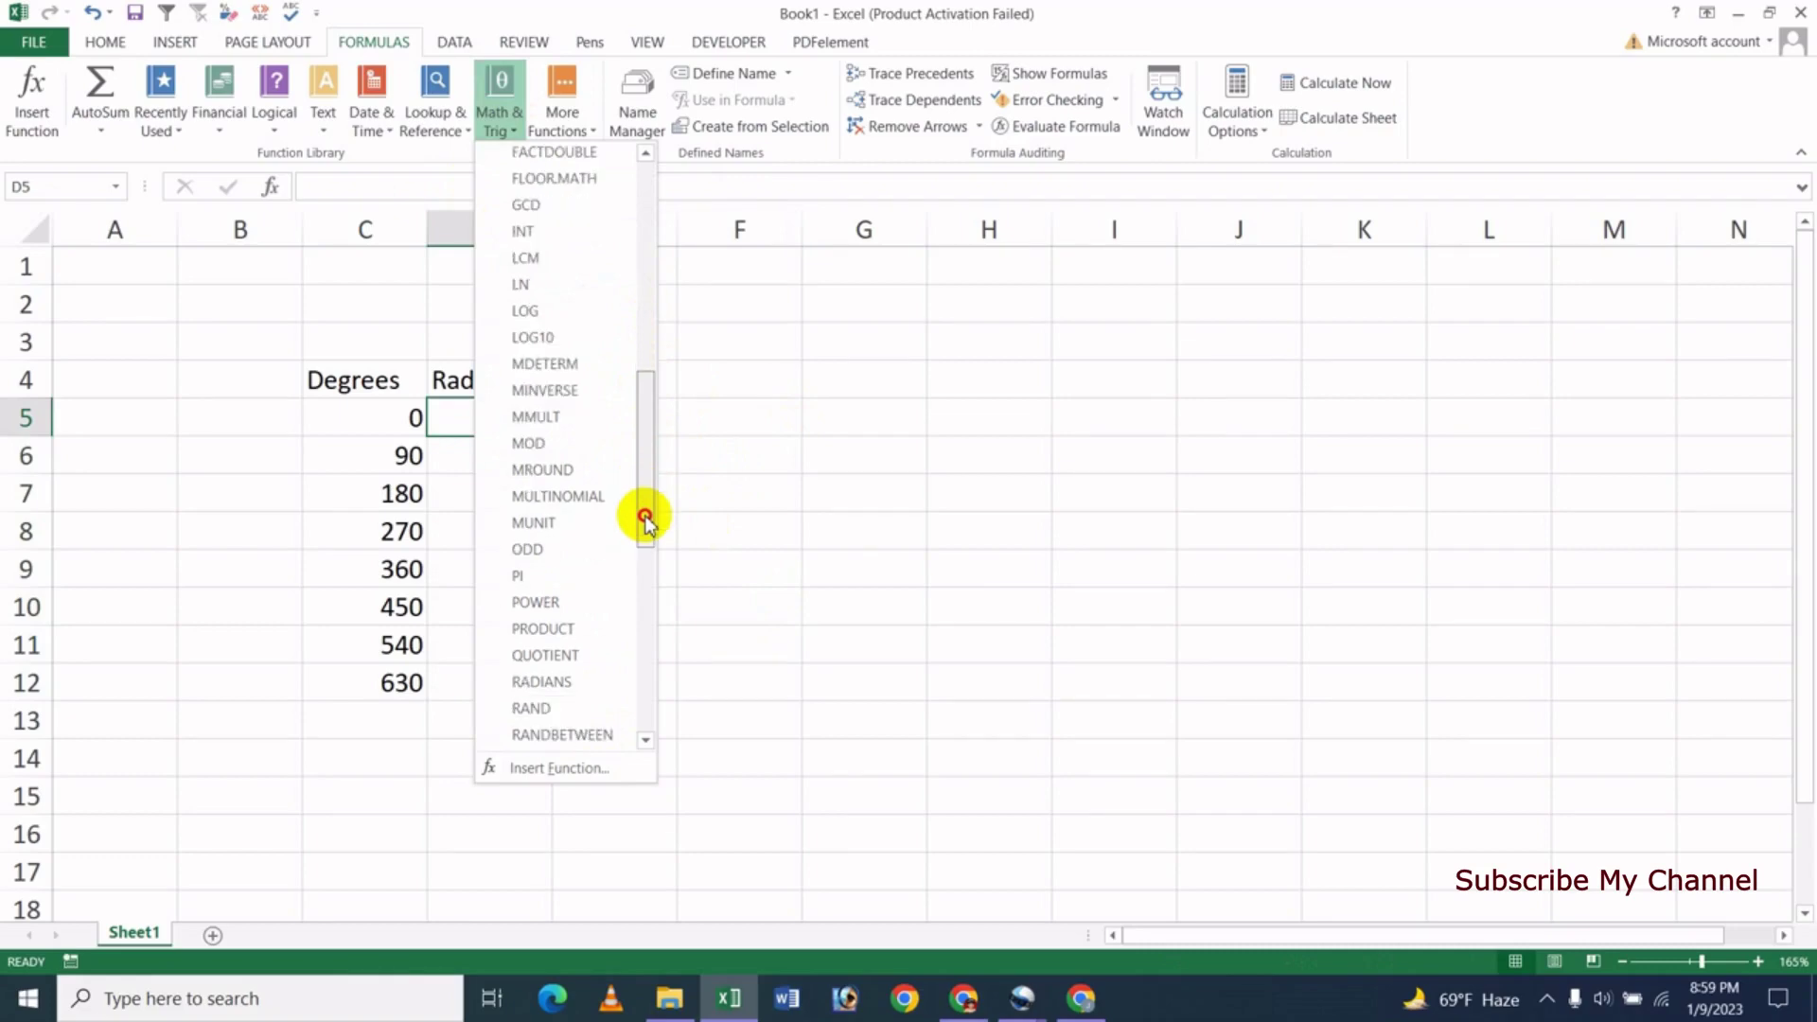
drag(644, 519, 644, 583)
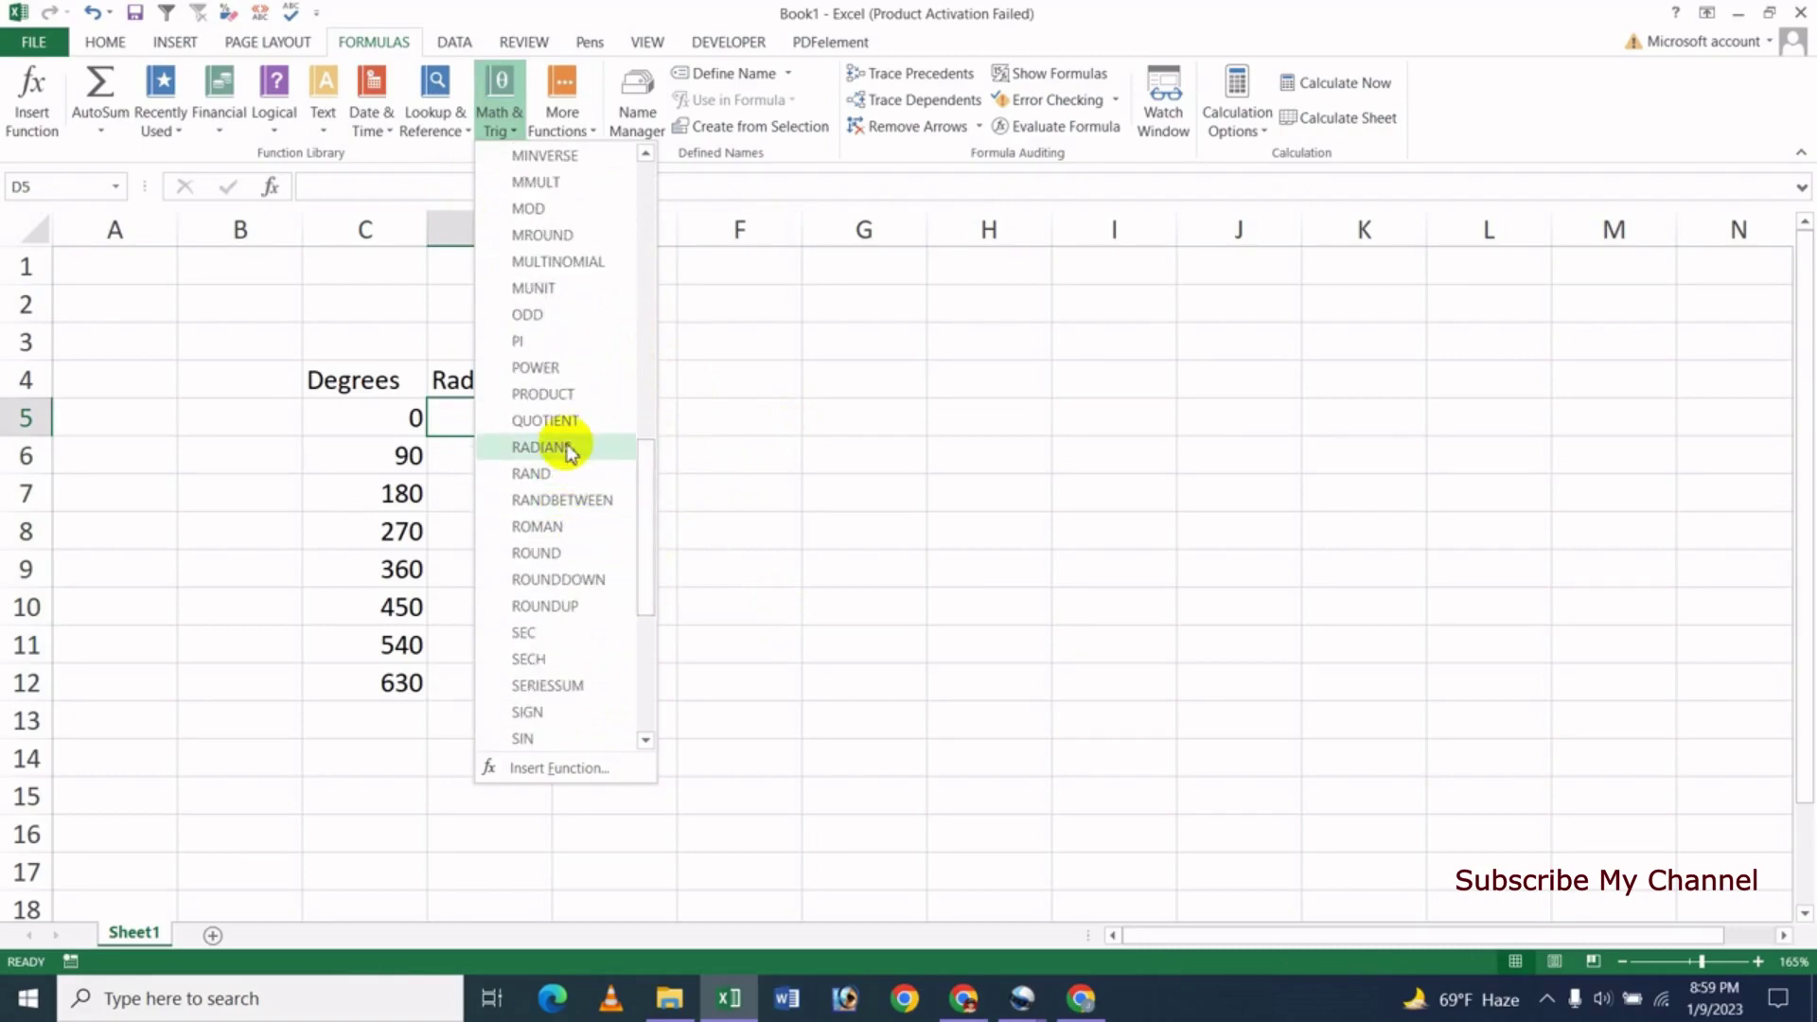
click(543, 446)
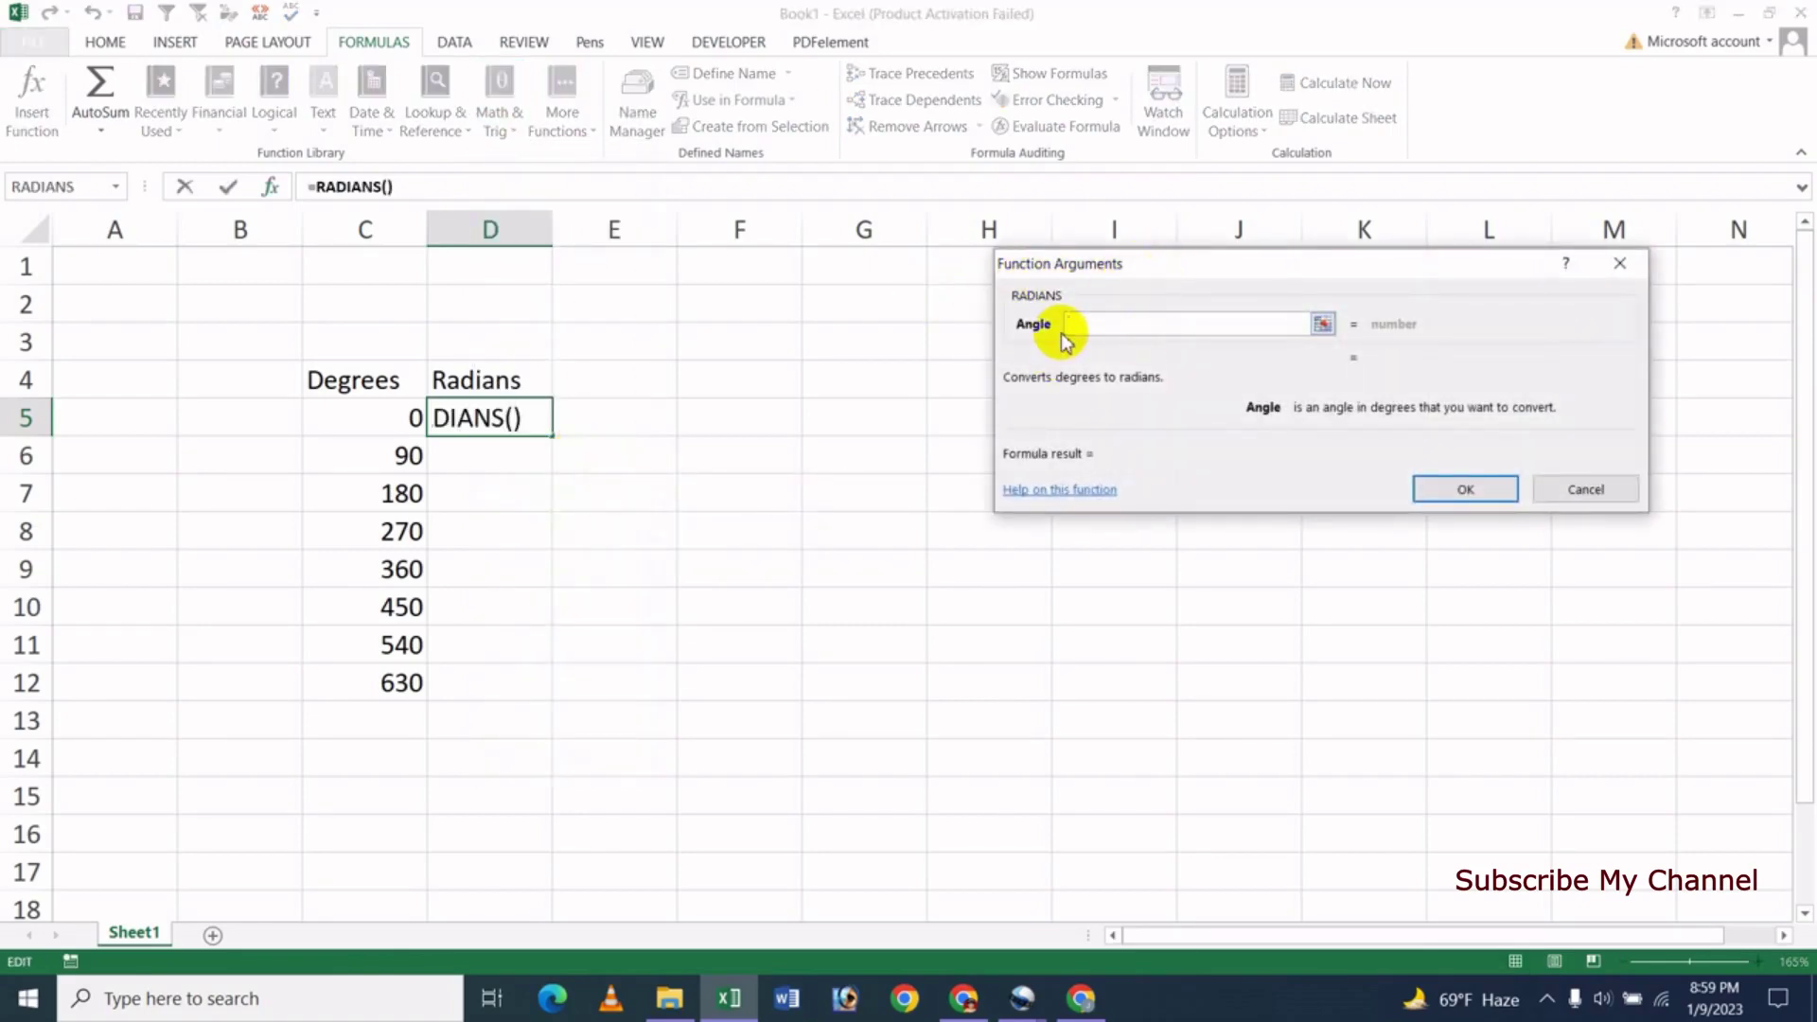
click(376, 419)
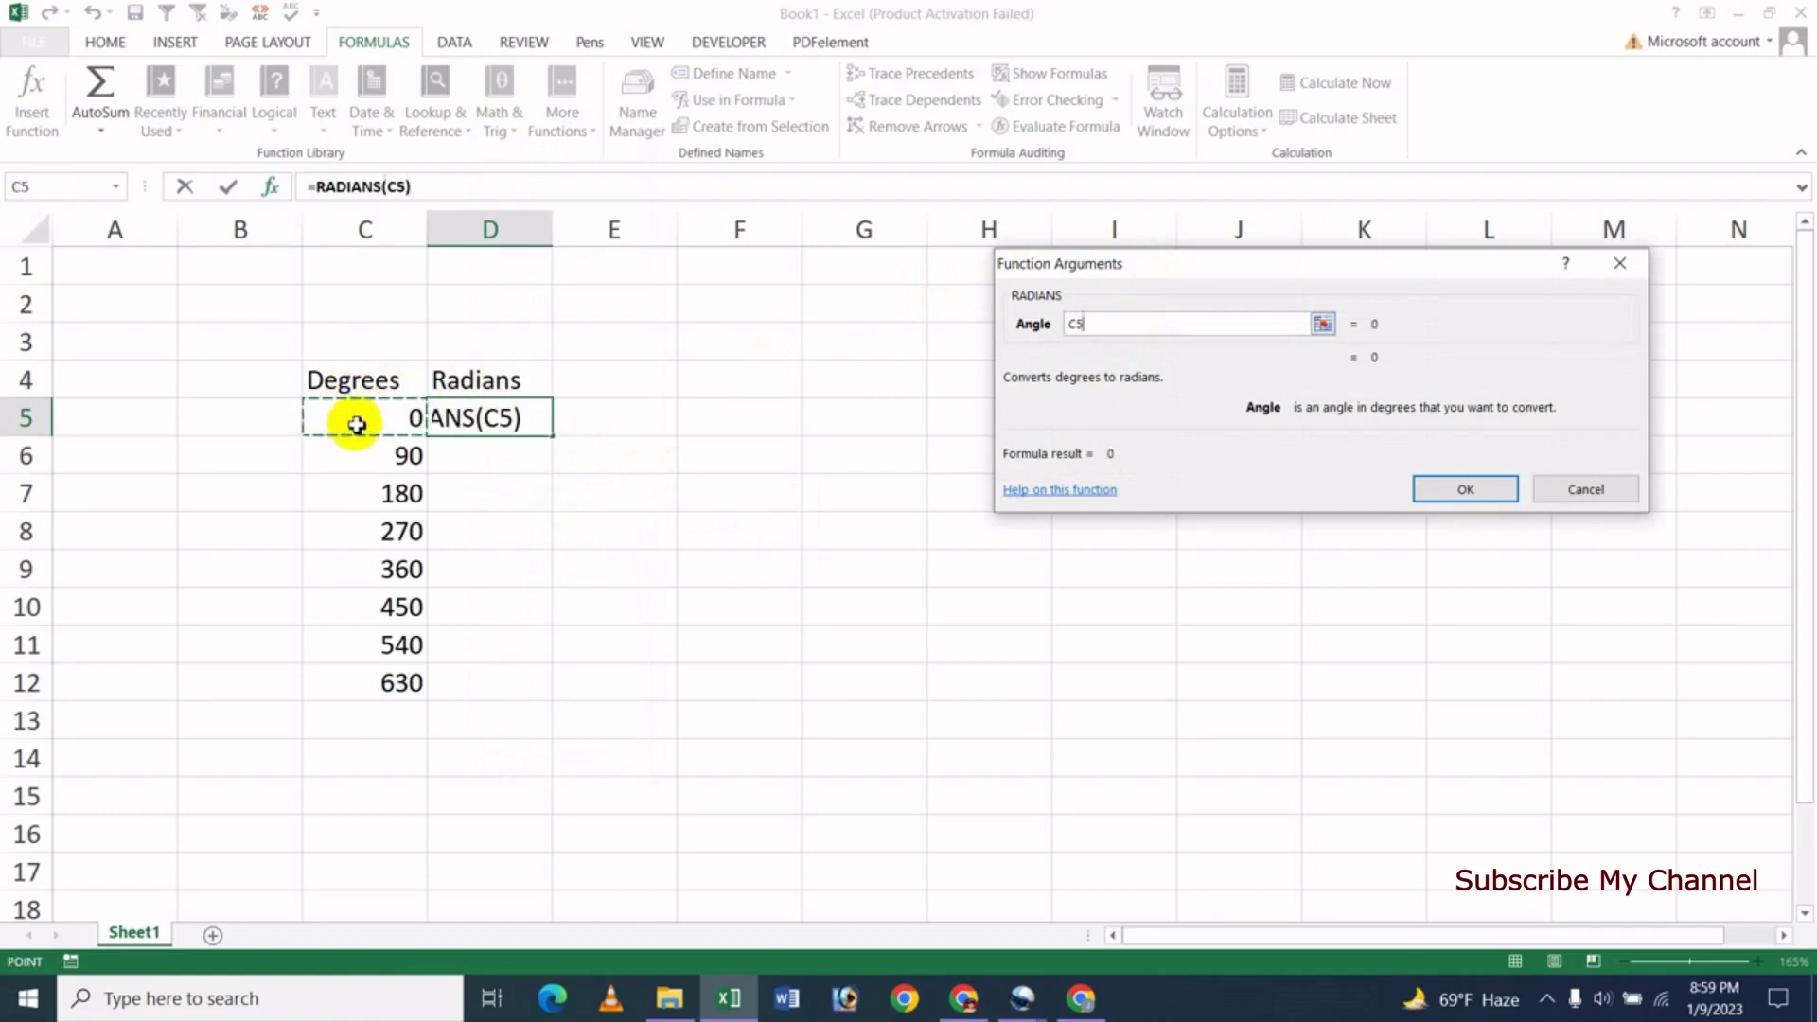
click(1431, 490)
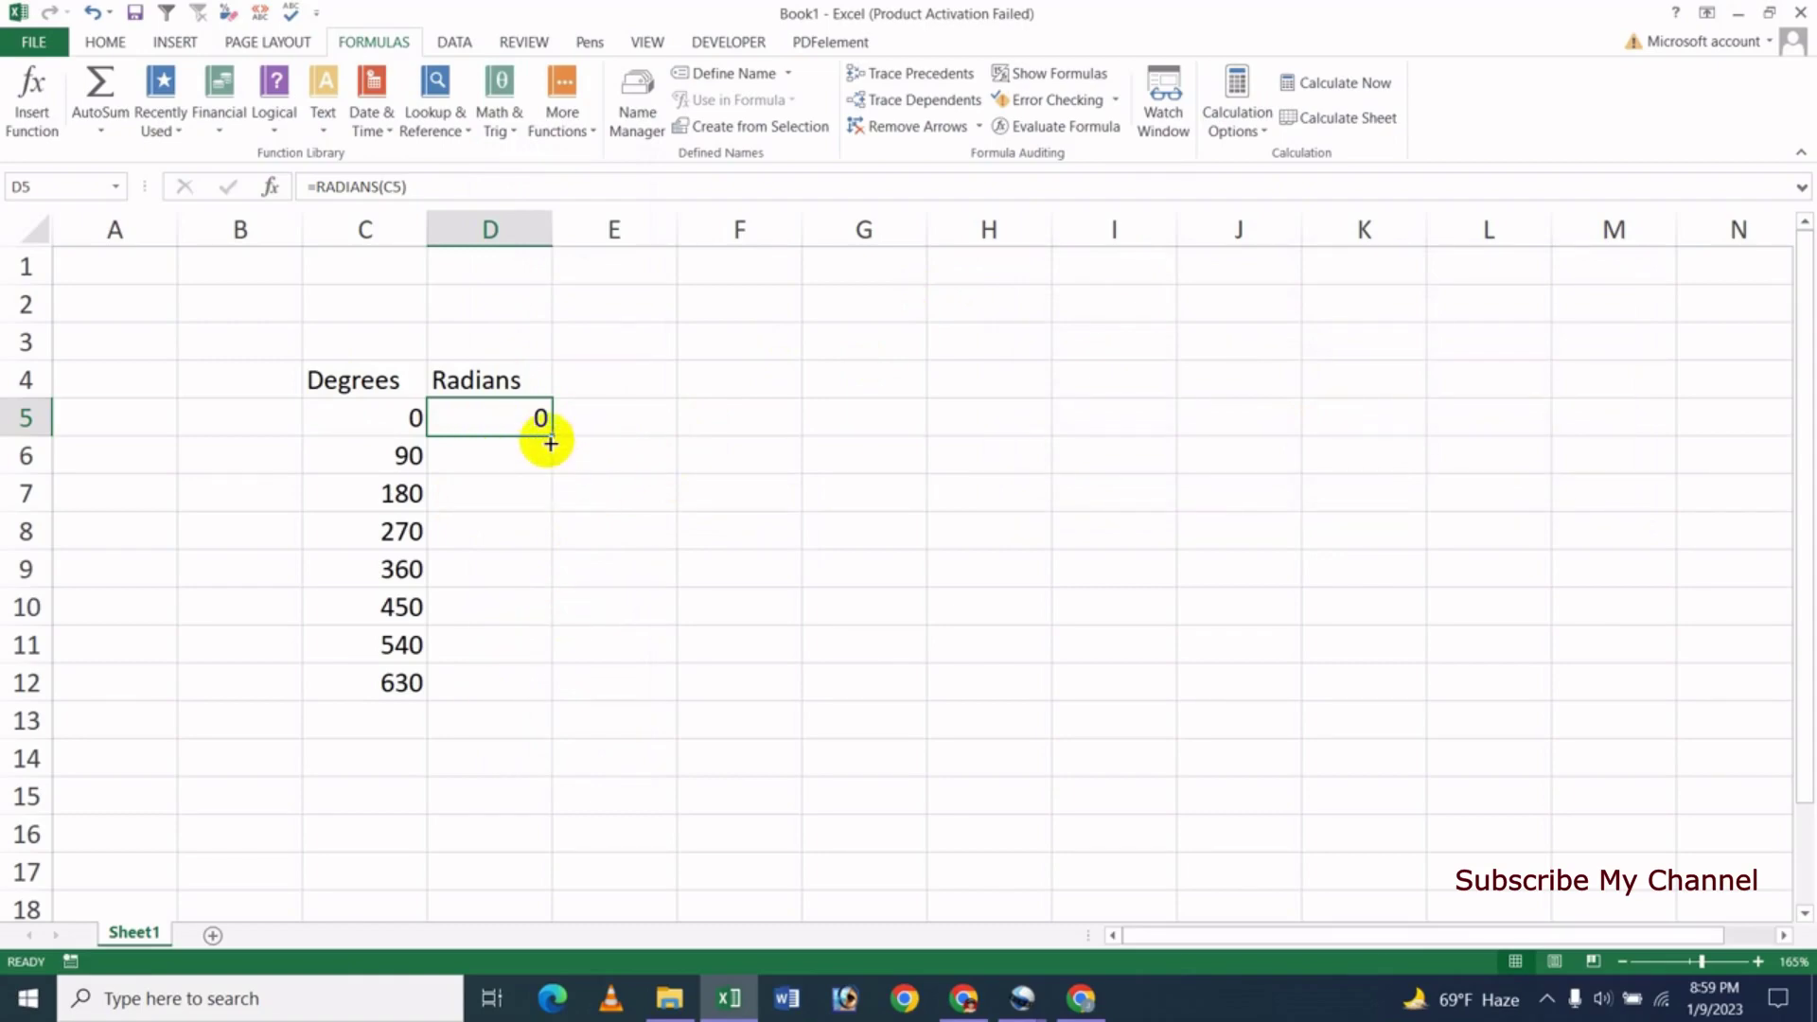
drag(551, 440, 544, 699)
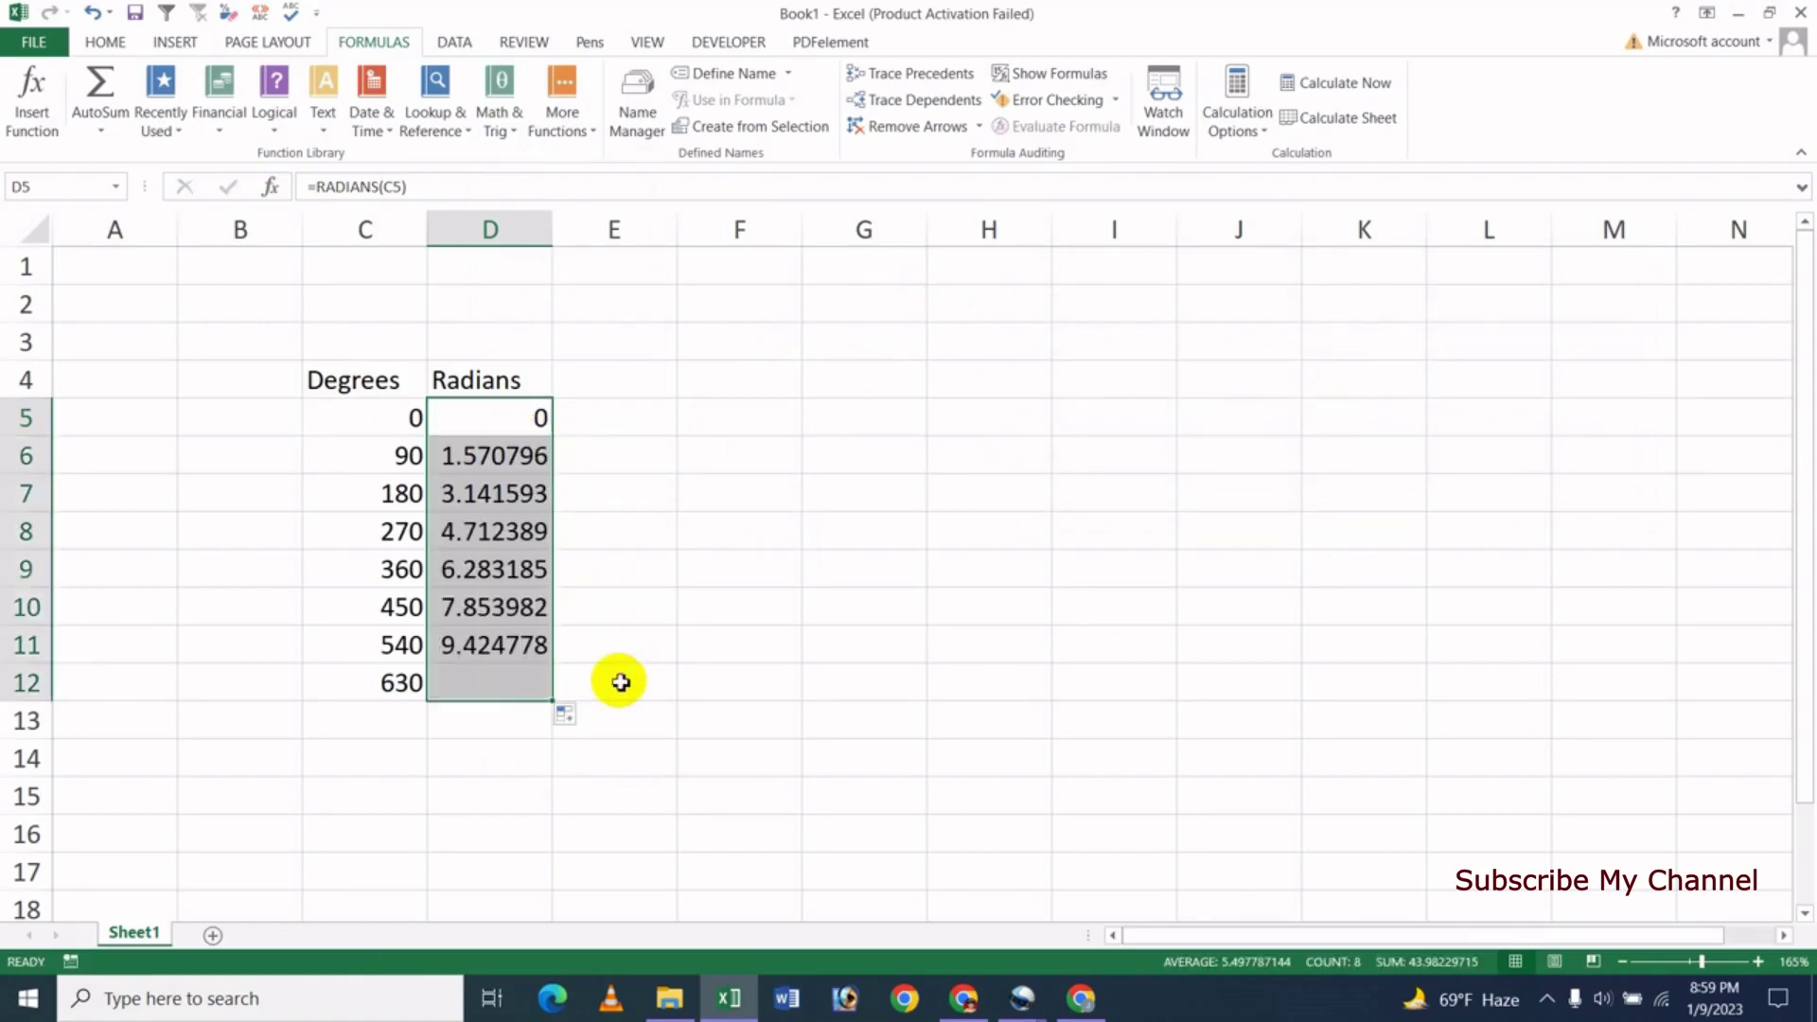
click(699, 565)
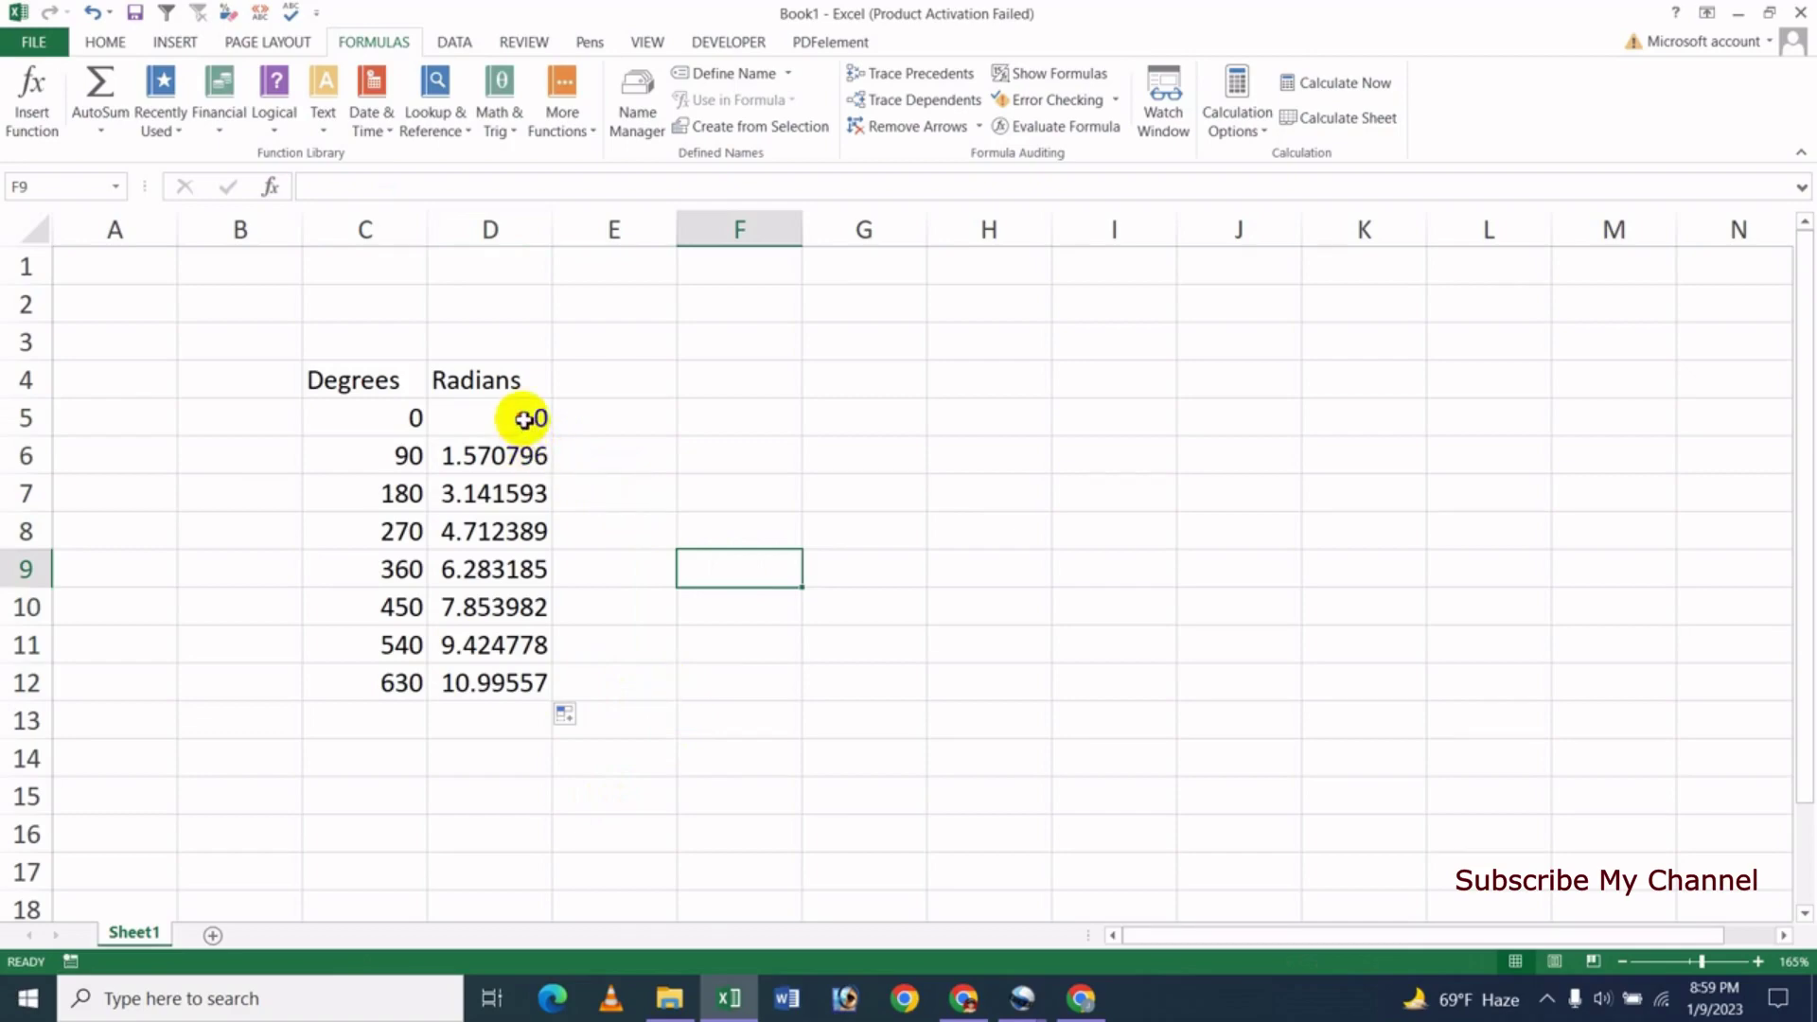
Highlight the radian results in column D and the degree values C5:C12 to compare them.
drag(528, 417, 527, 690)
click(742, 620)
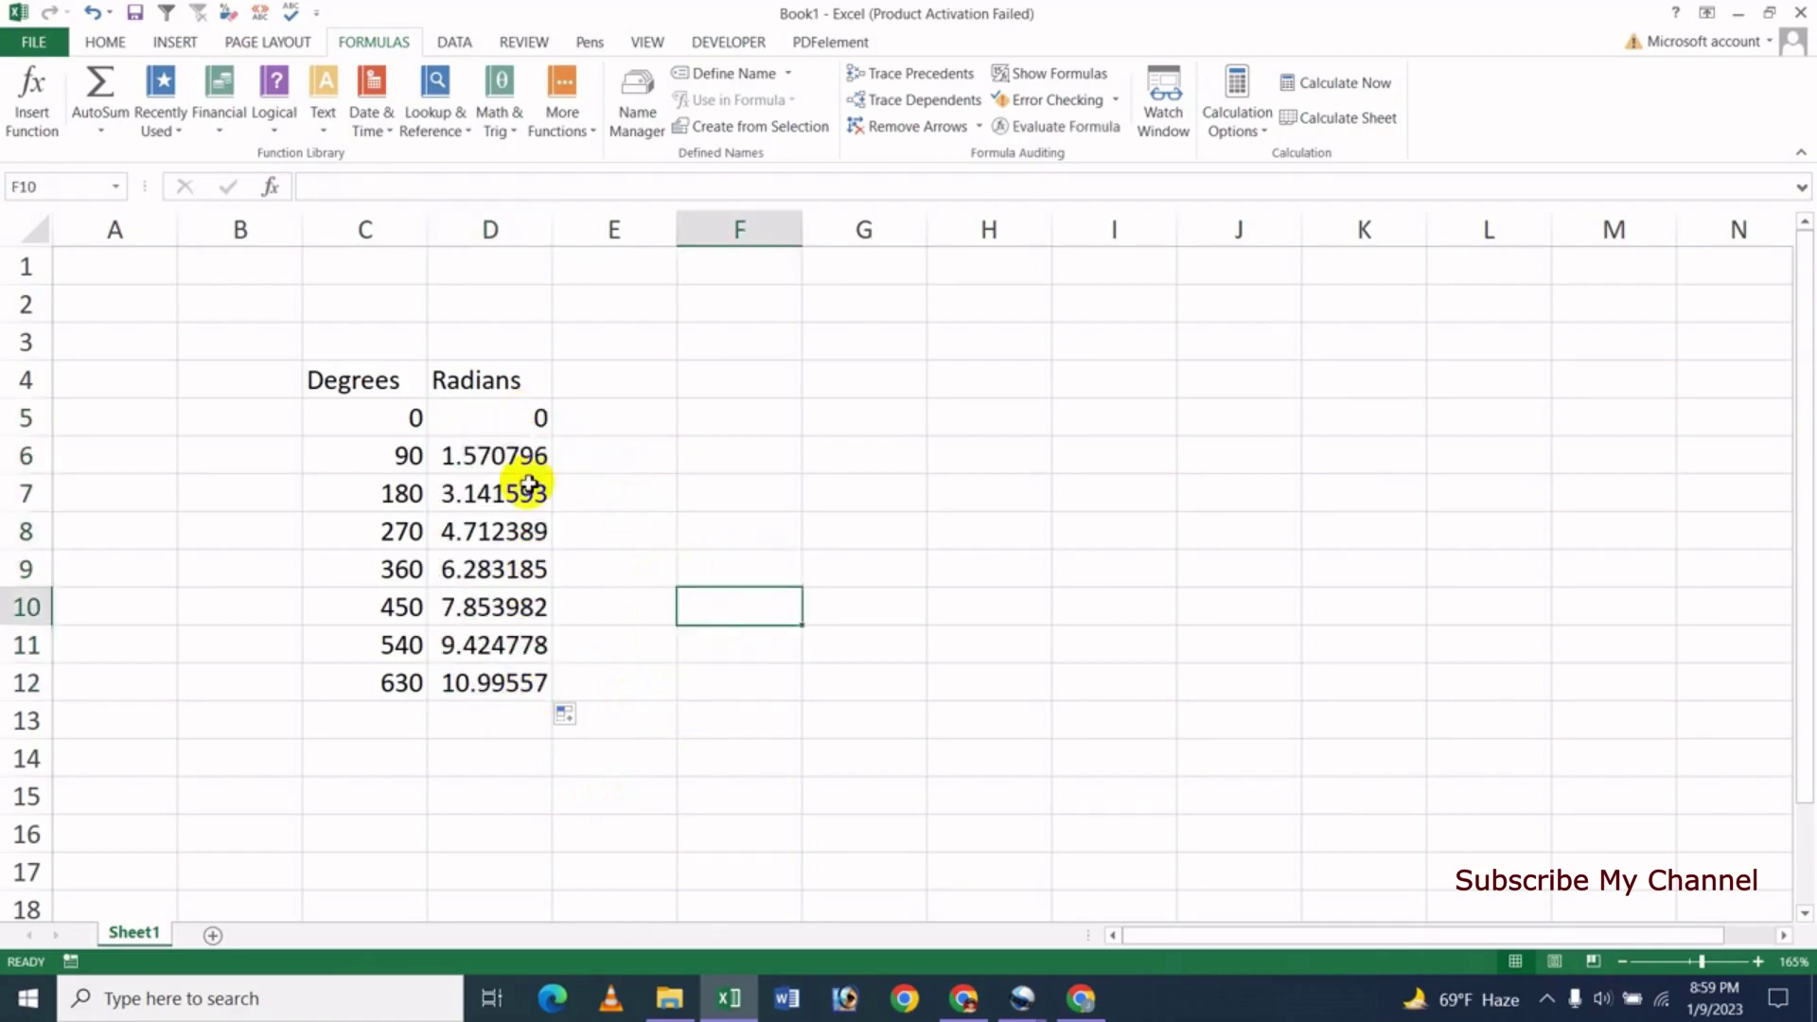
drag(362, 414, 360, 681)
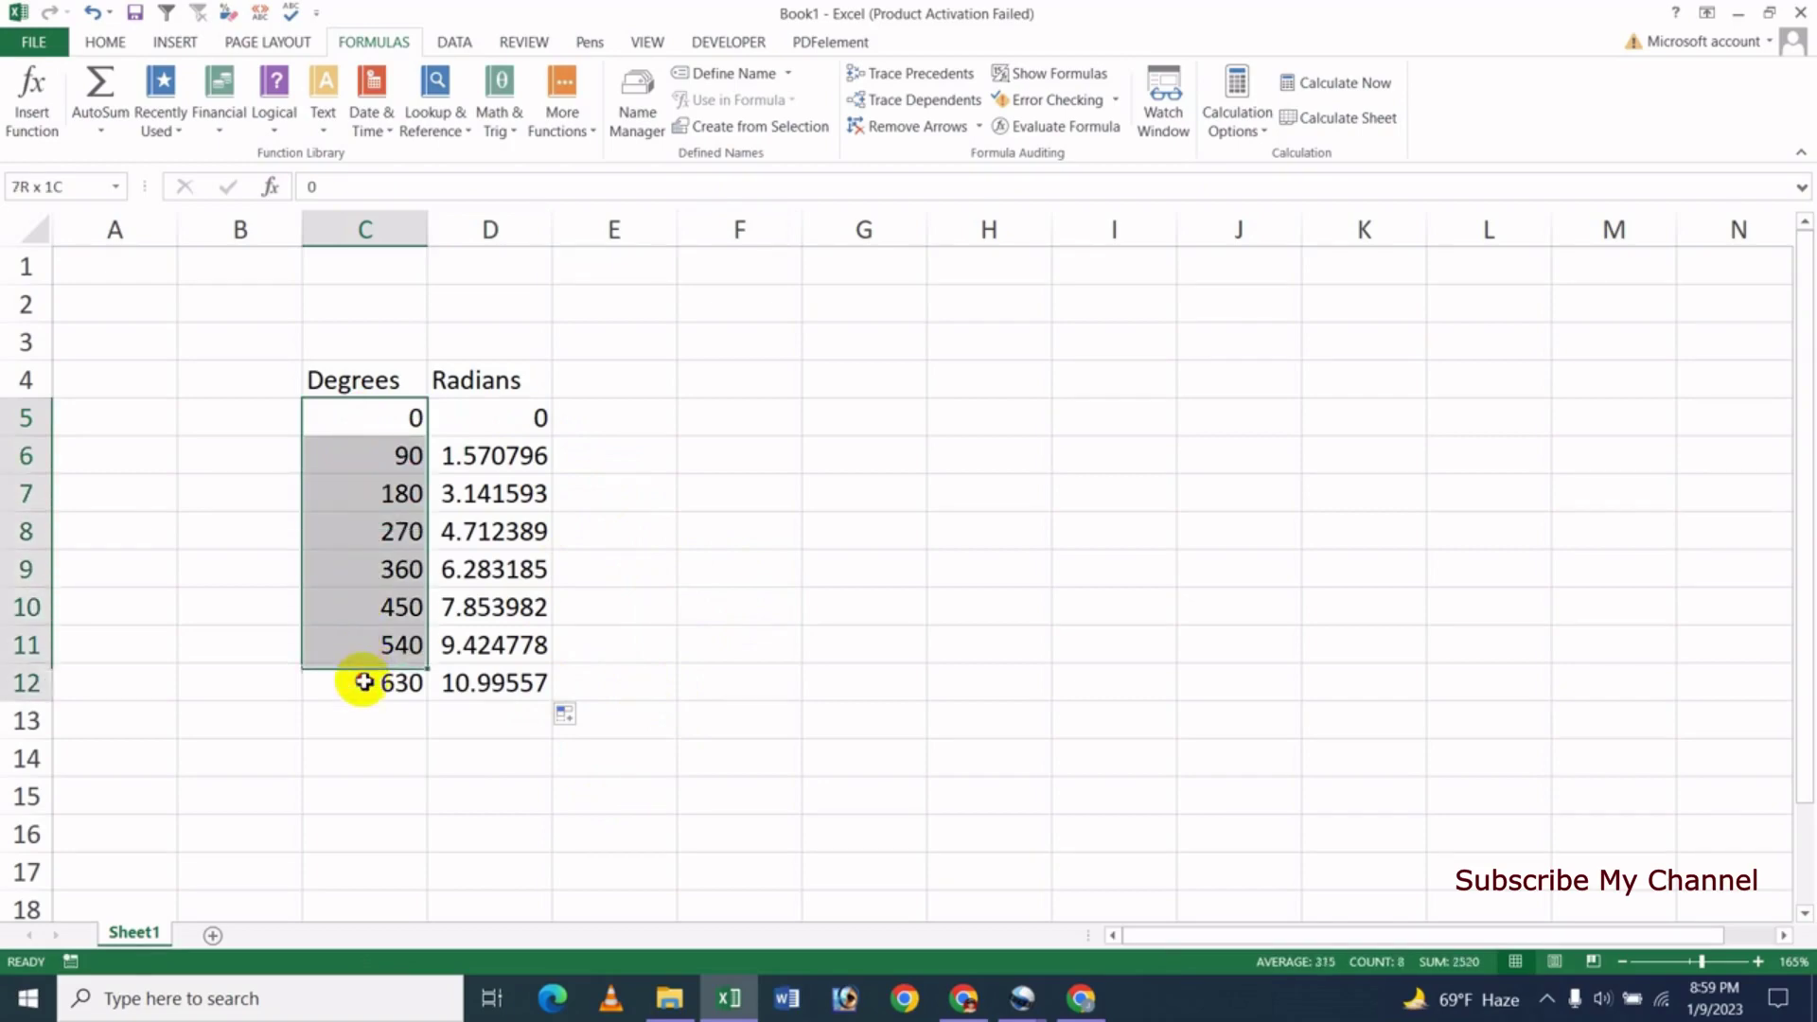
click(633, 527)
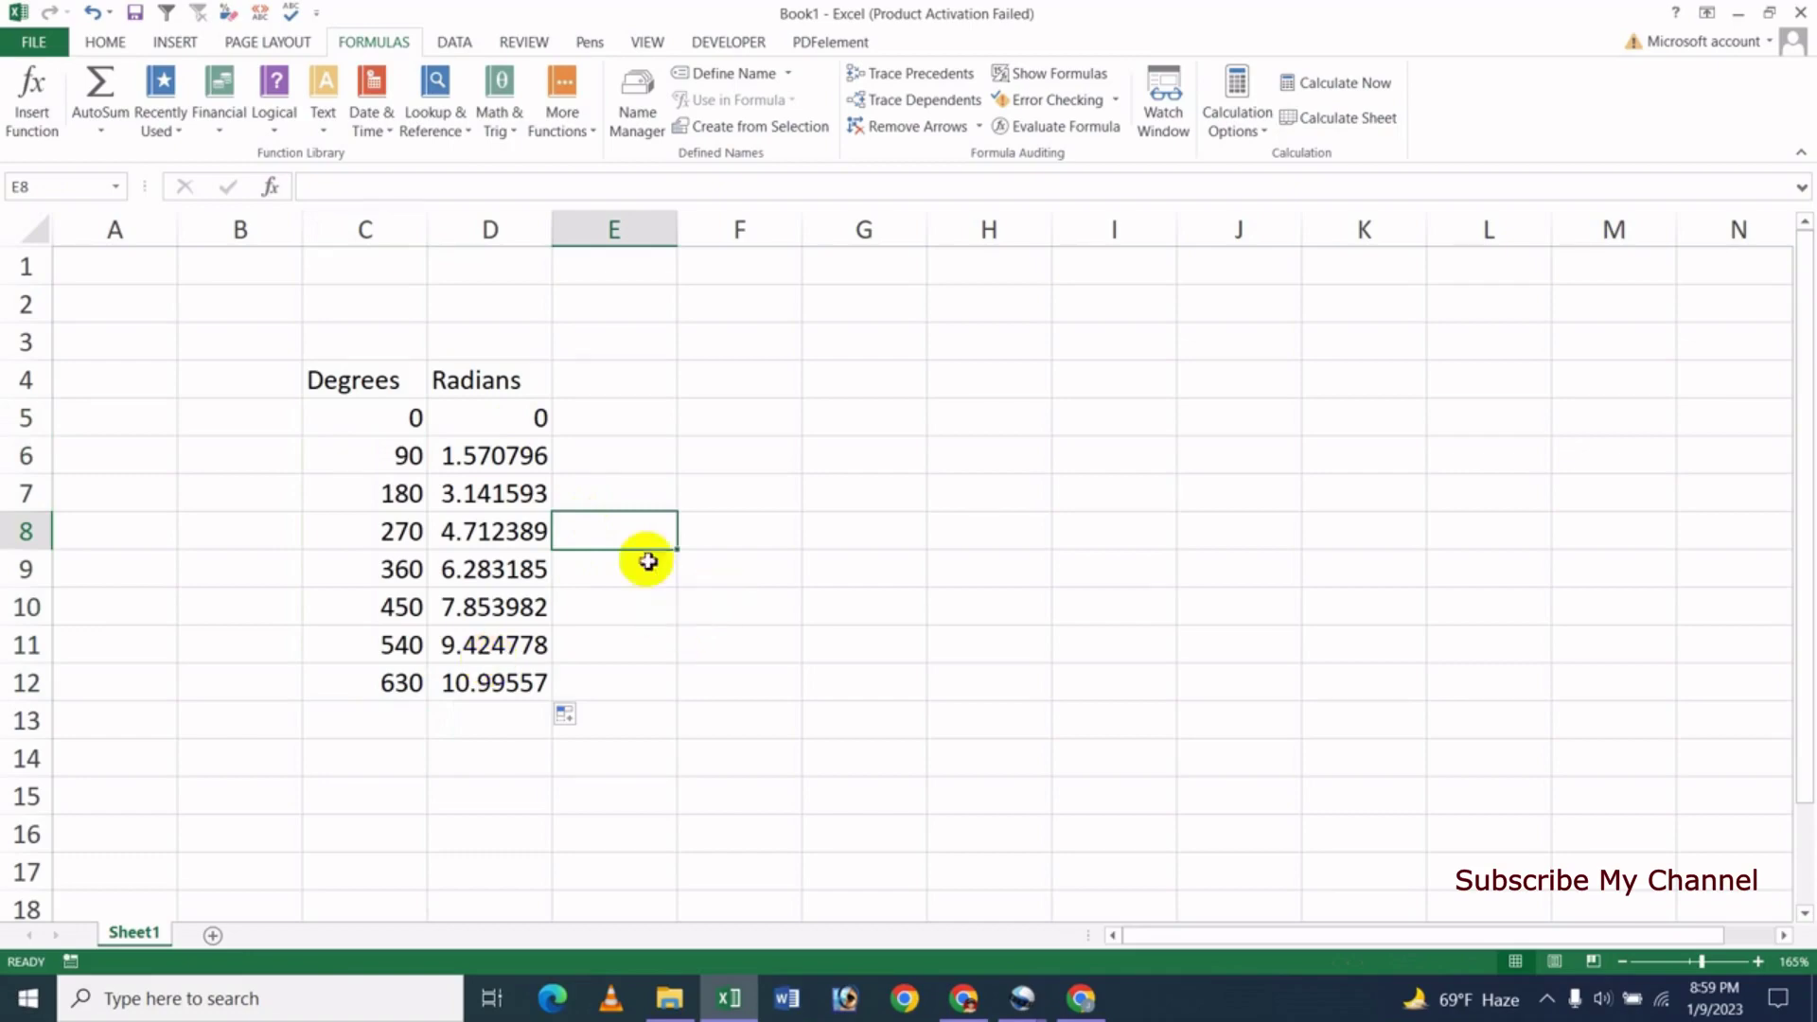
Copy the Degrees header from C4 into E4, then select E5.
click(375, 379)
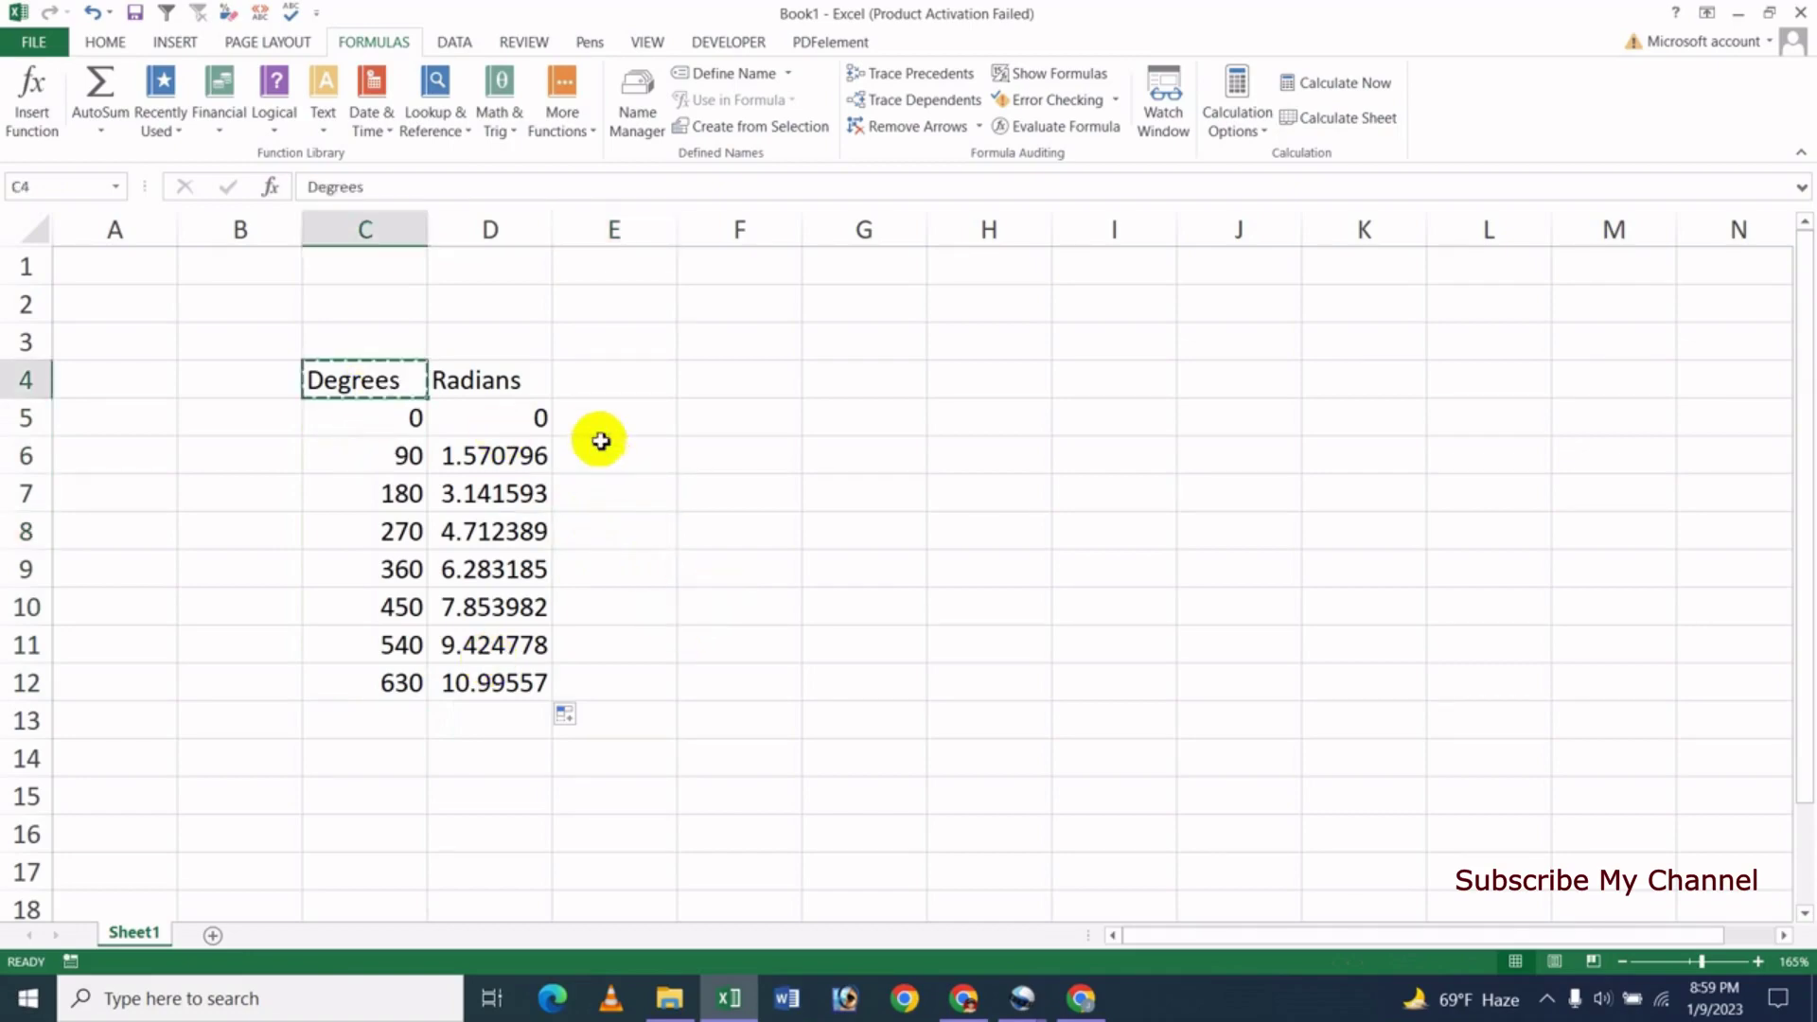
key(ctrl+c)
click(612, 383)
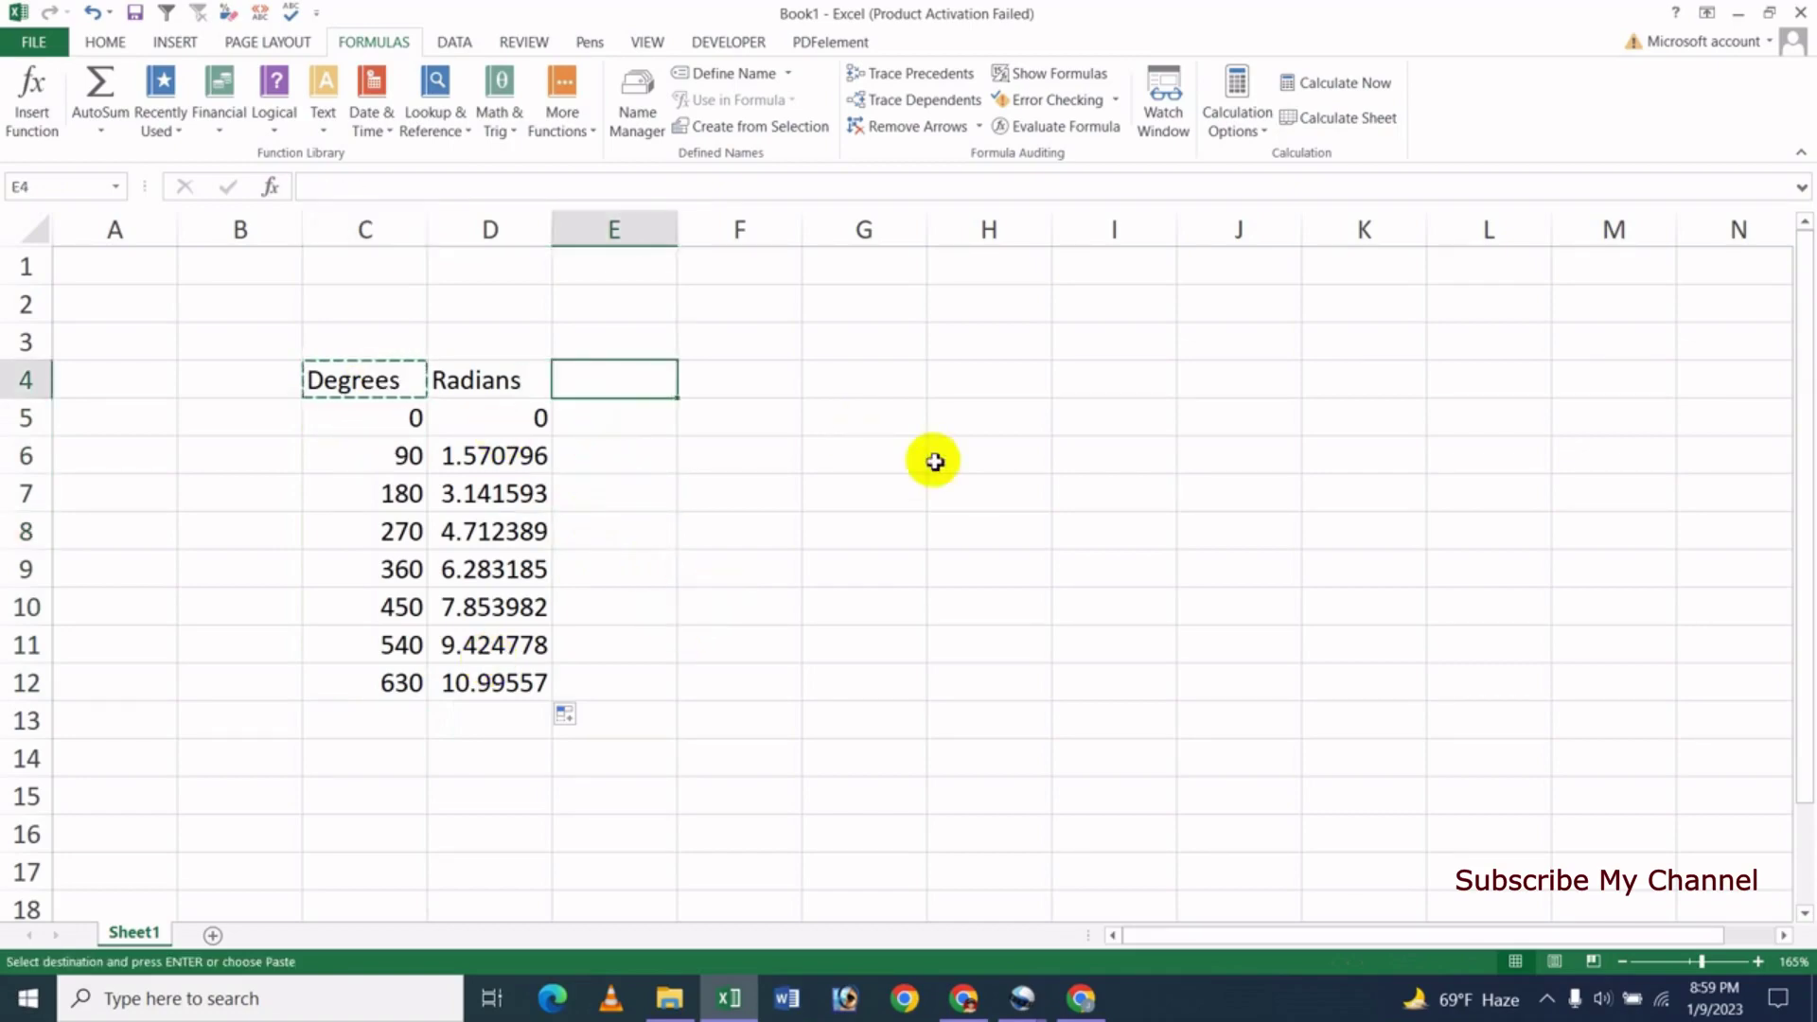
key(ctrl+v)
click(788, 468)
key(Escape)
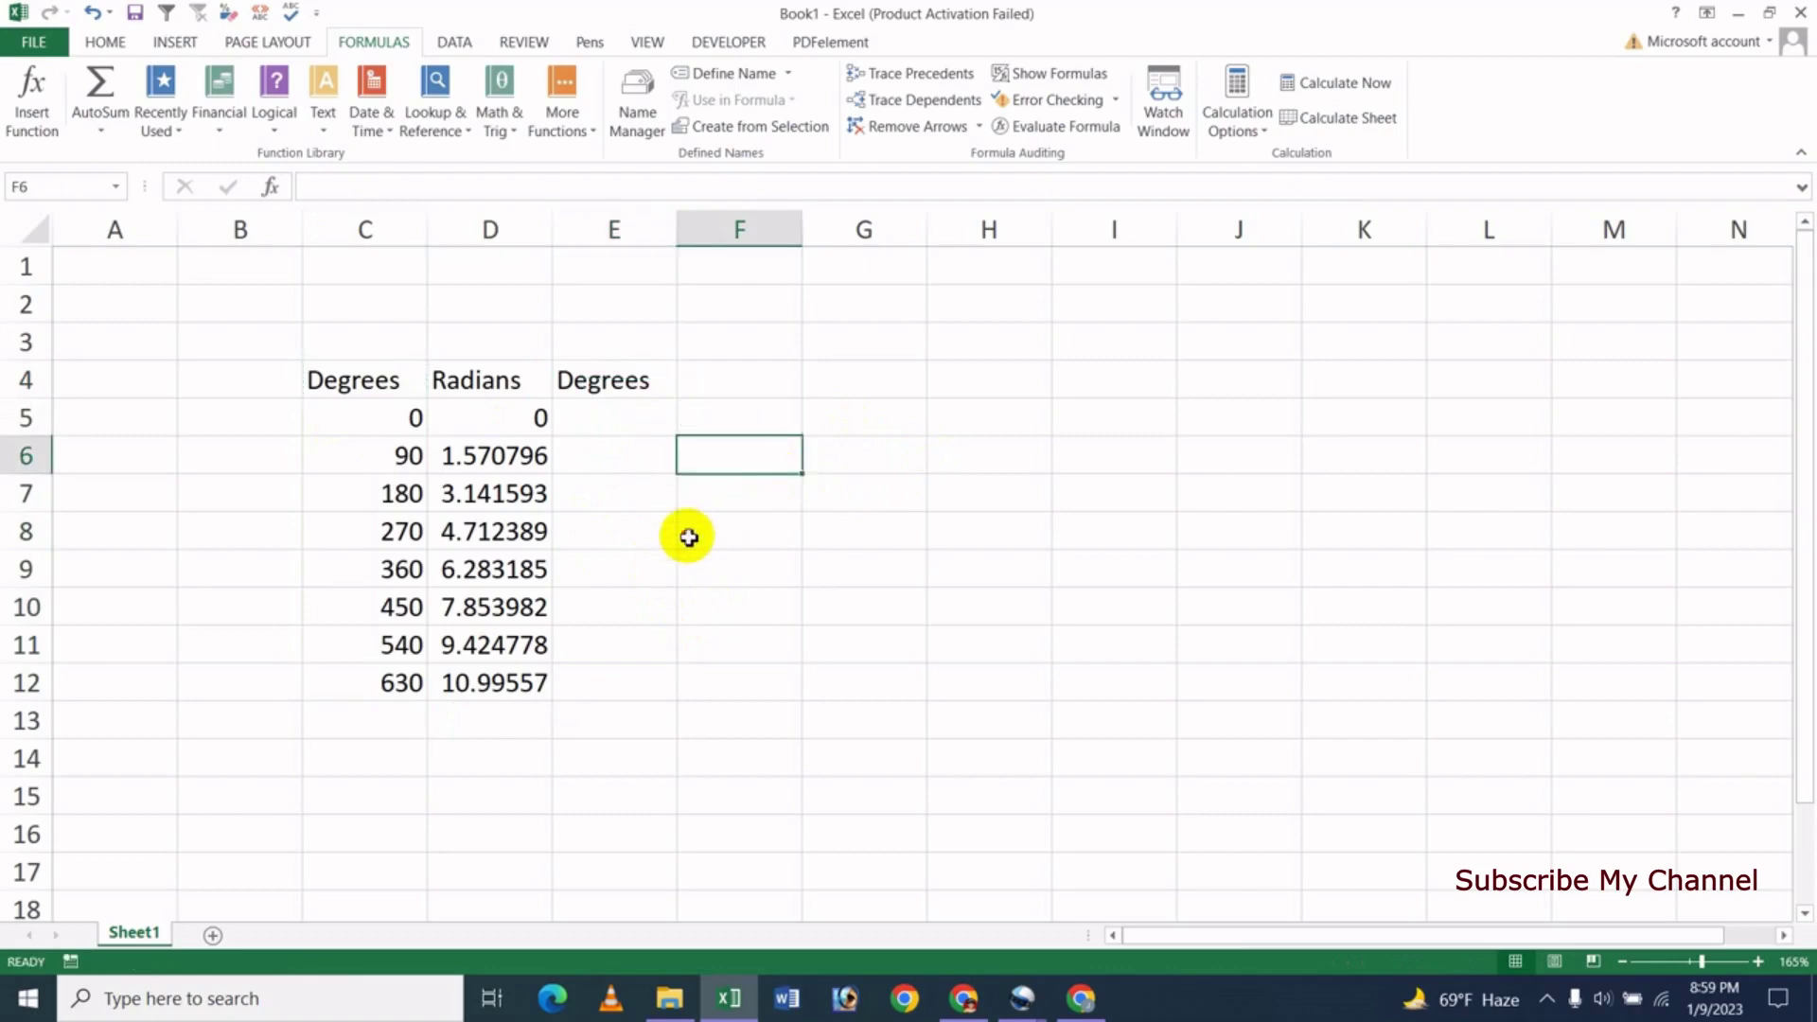
click(689, 535)
click(617, 419)
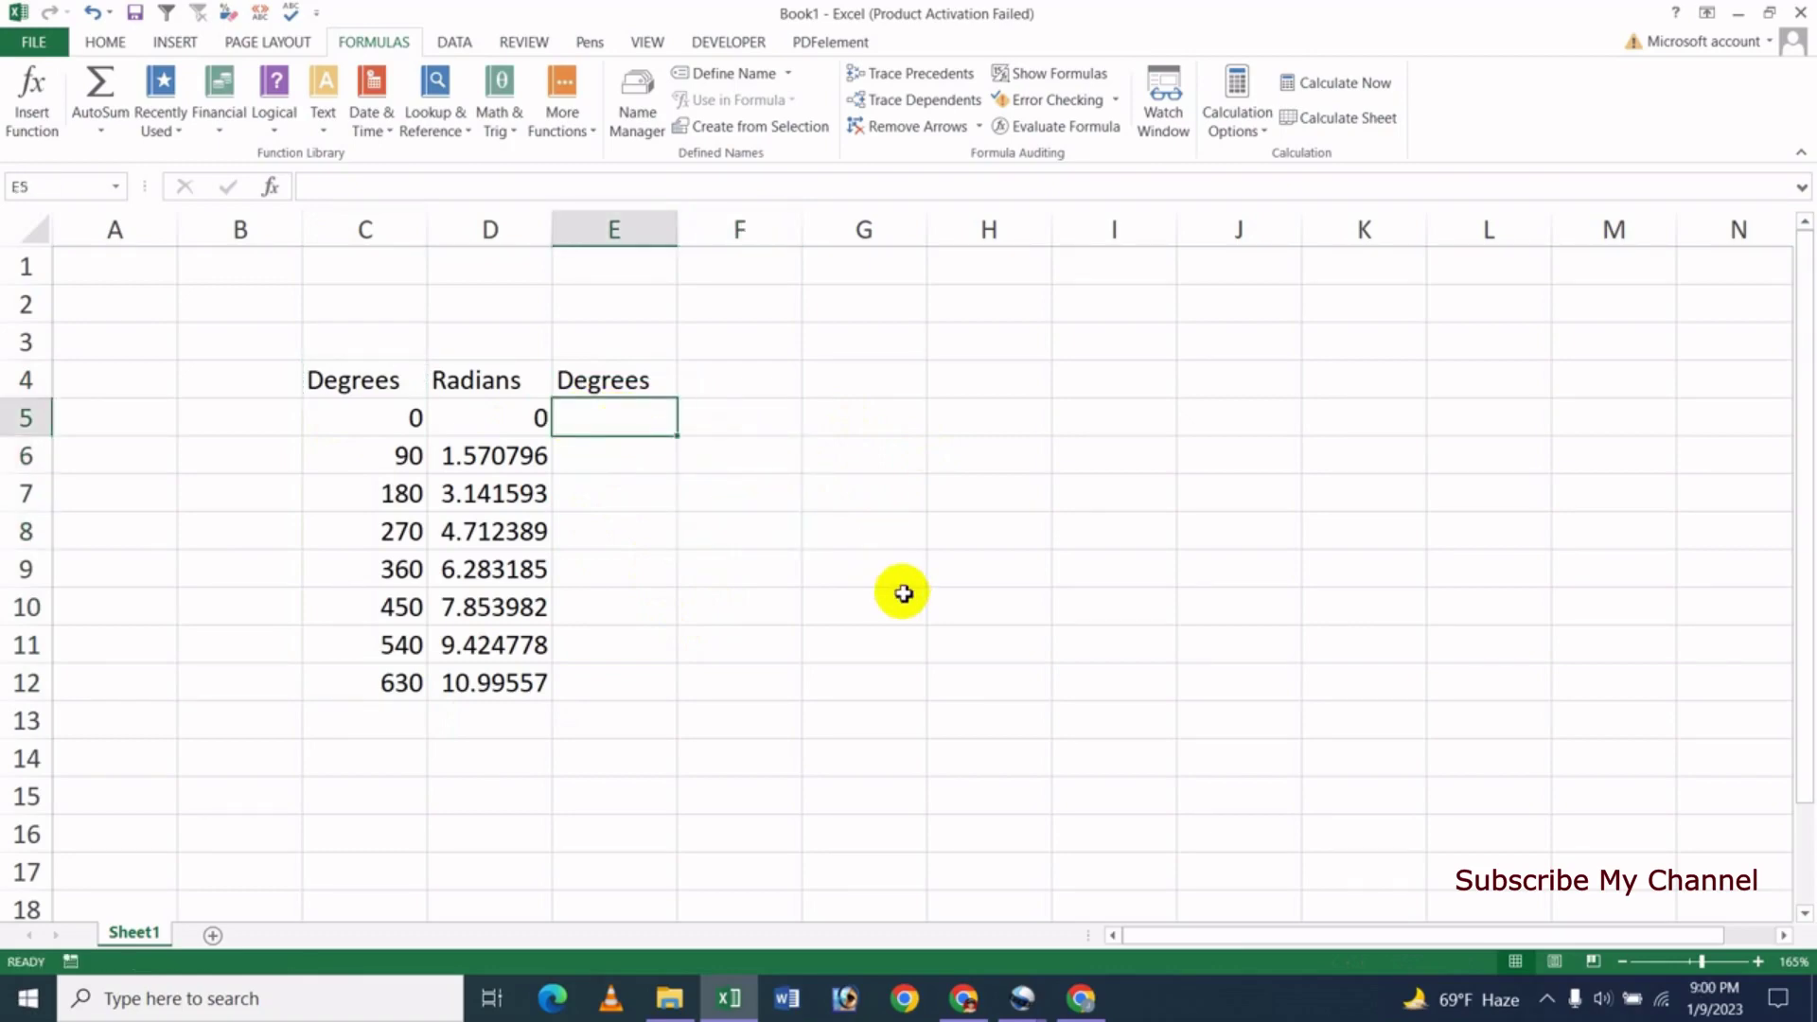
Enter =DEGREES(D5) in E5 and fill it down to E12, giving 0 through 630.
text(=d)
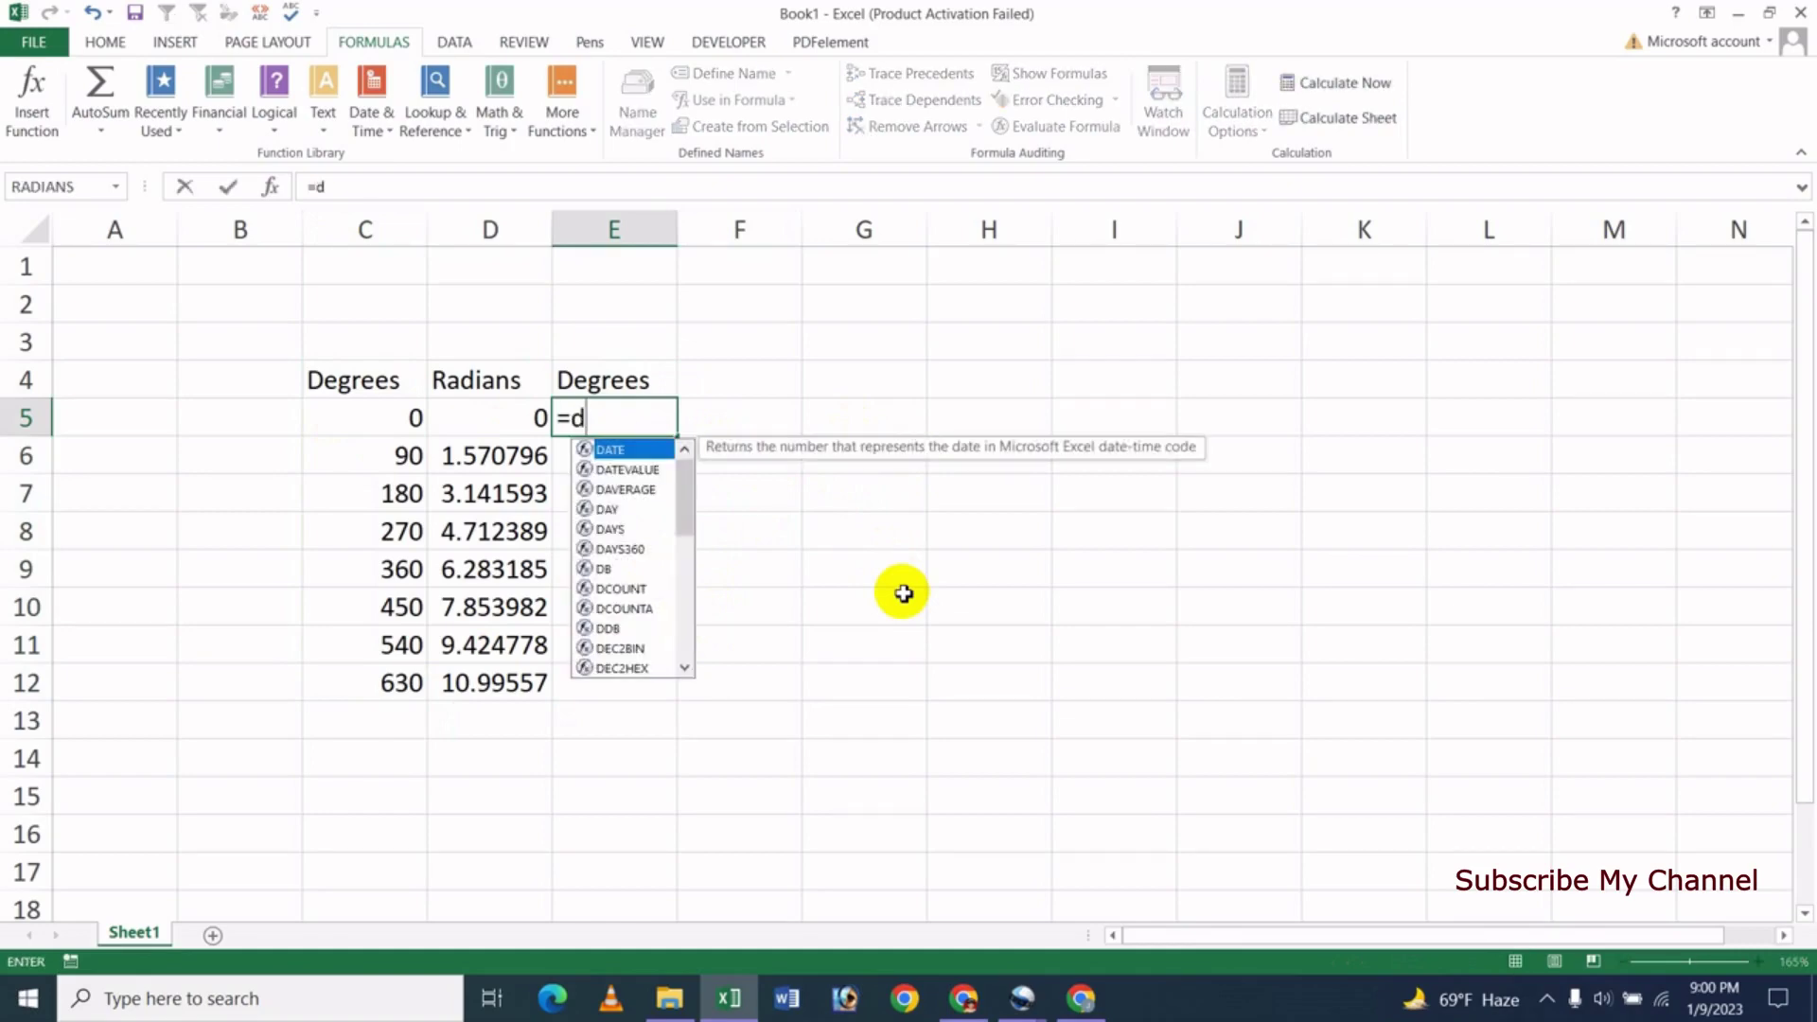
text(eg)
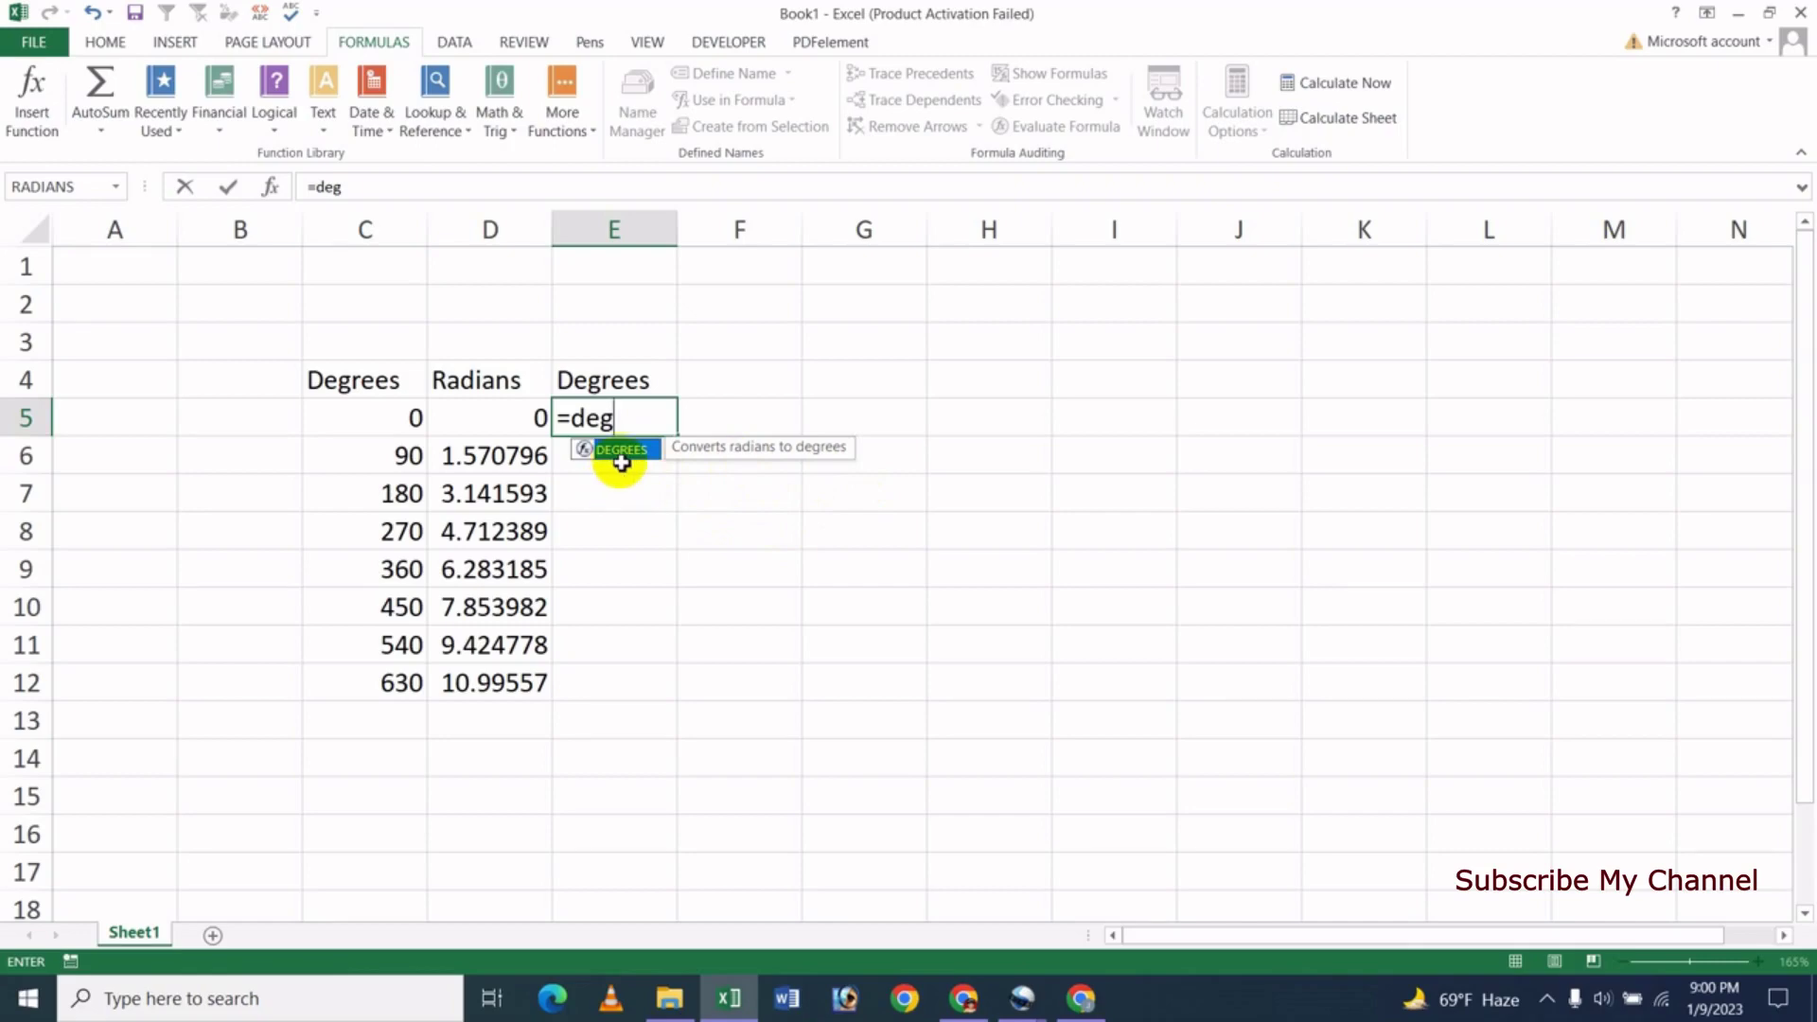
key(Tab)
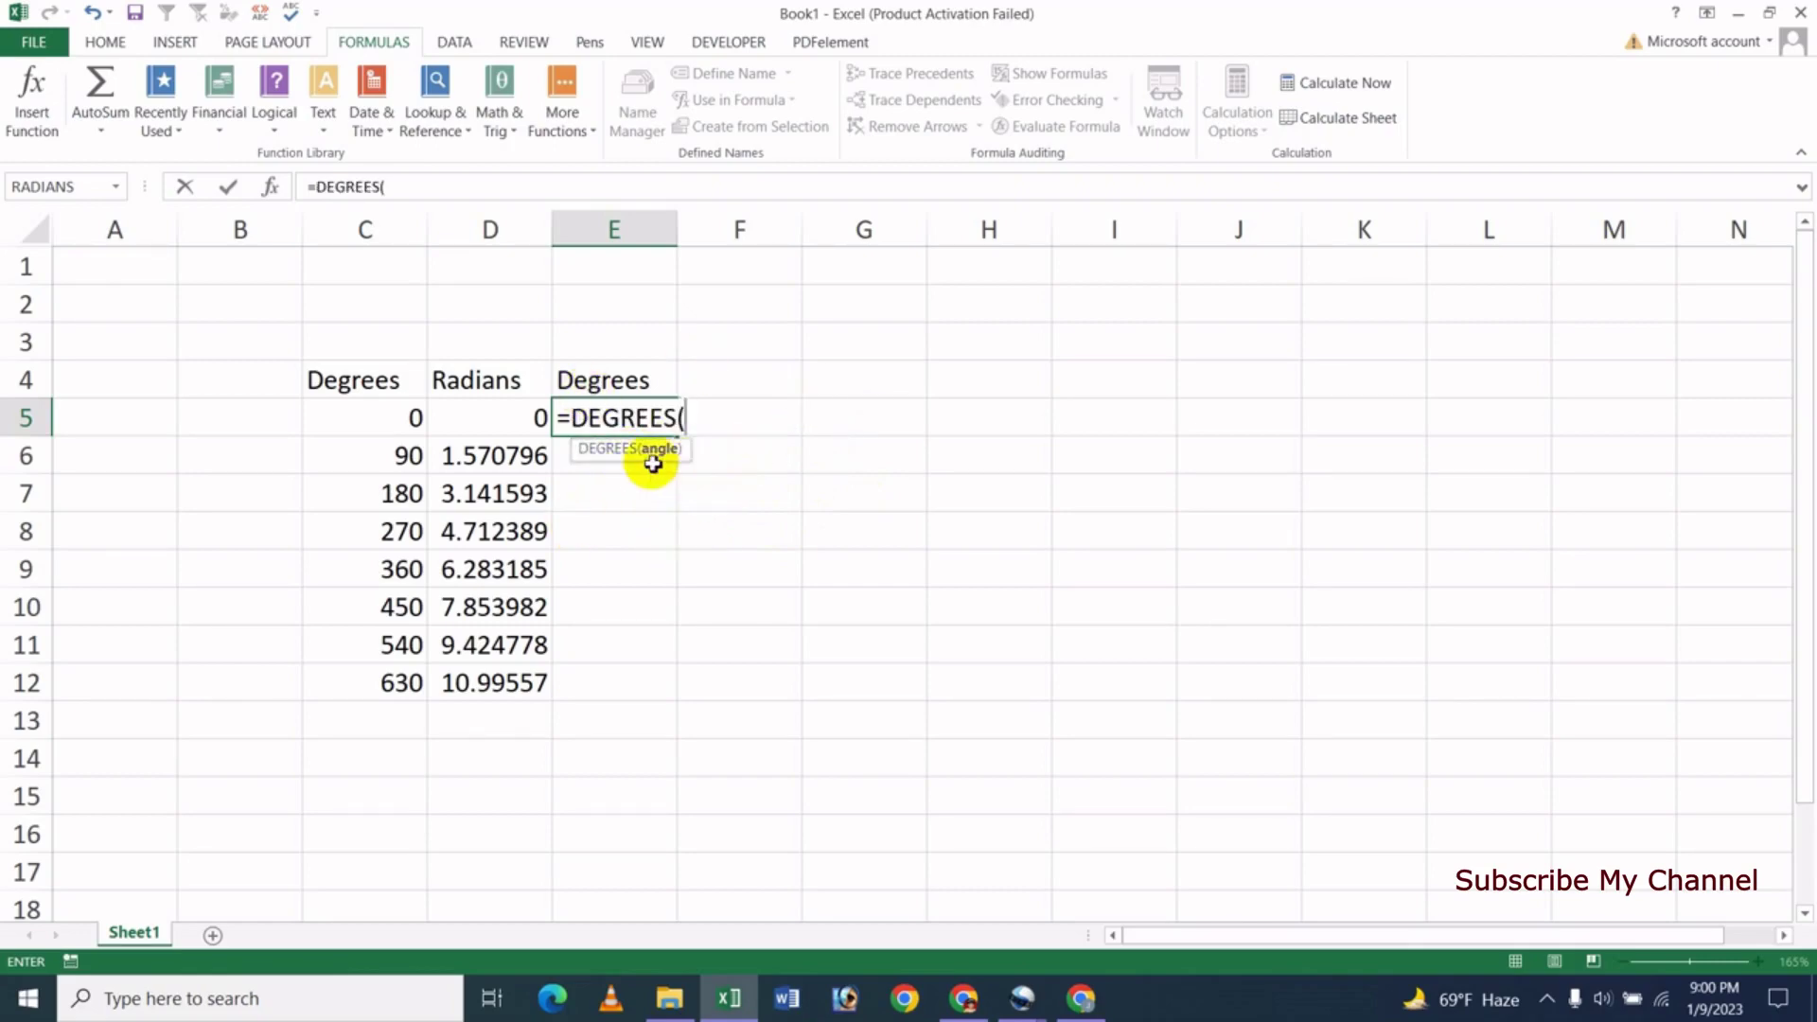
click(518, 421)
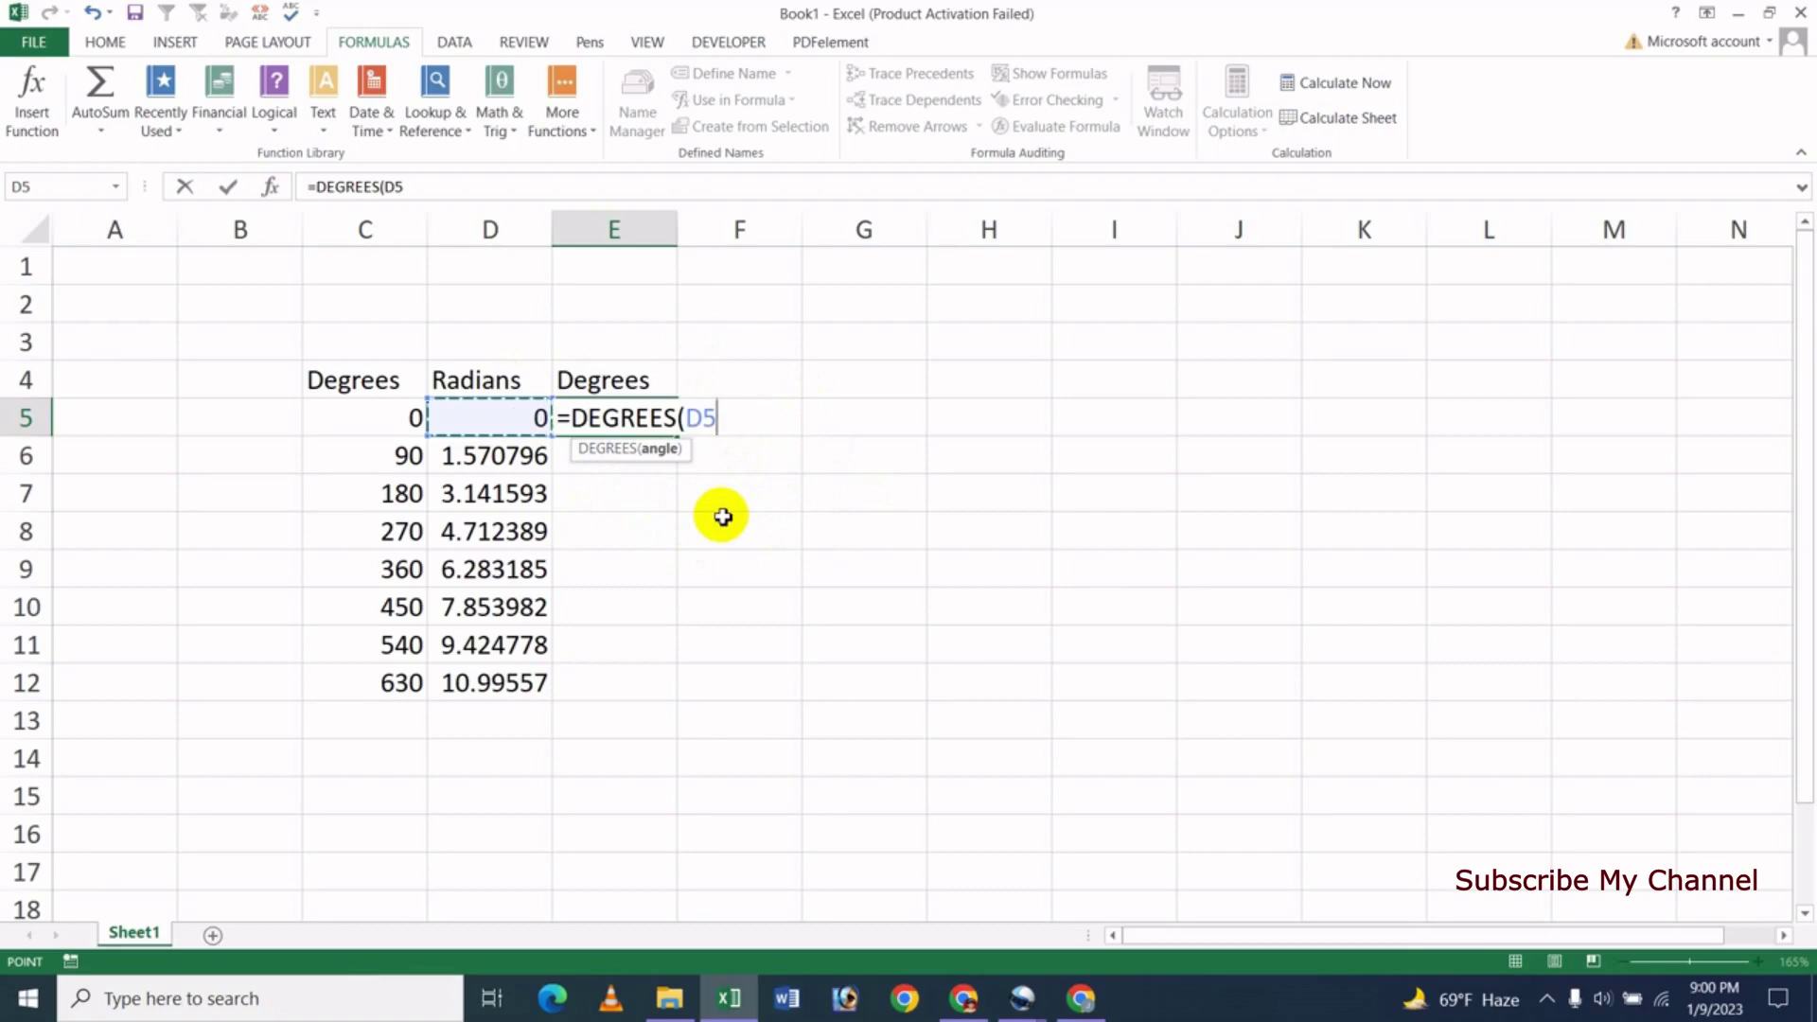
text())
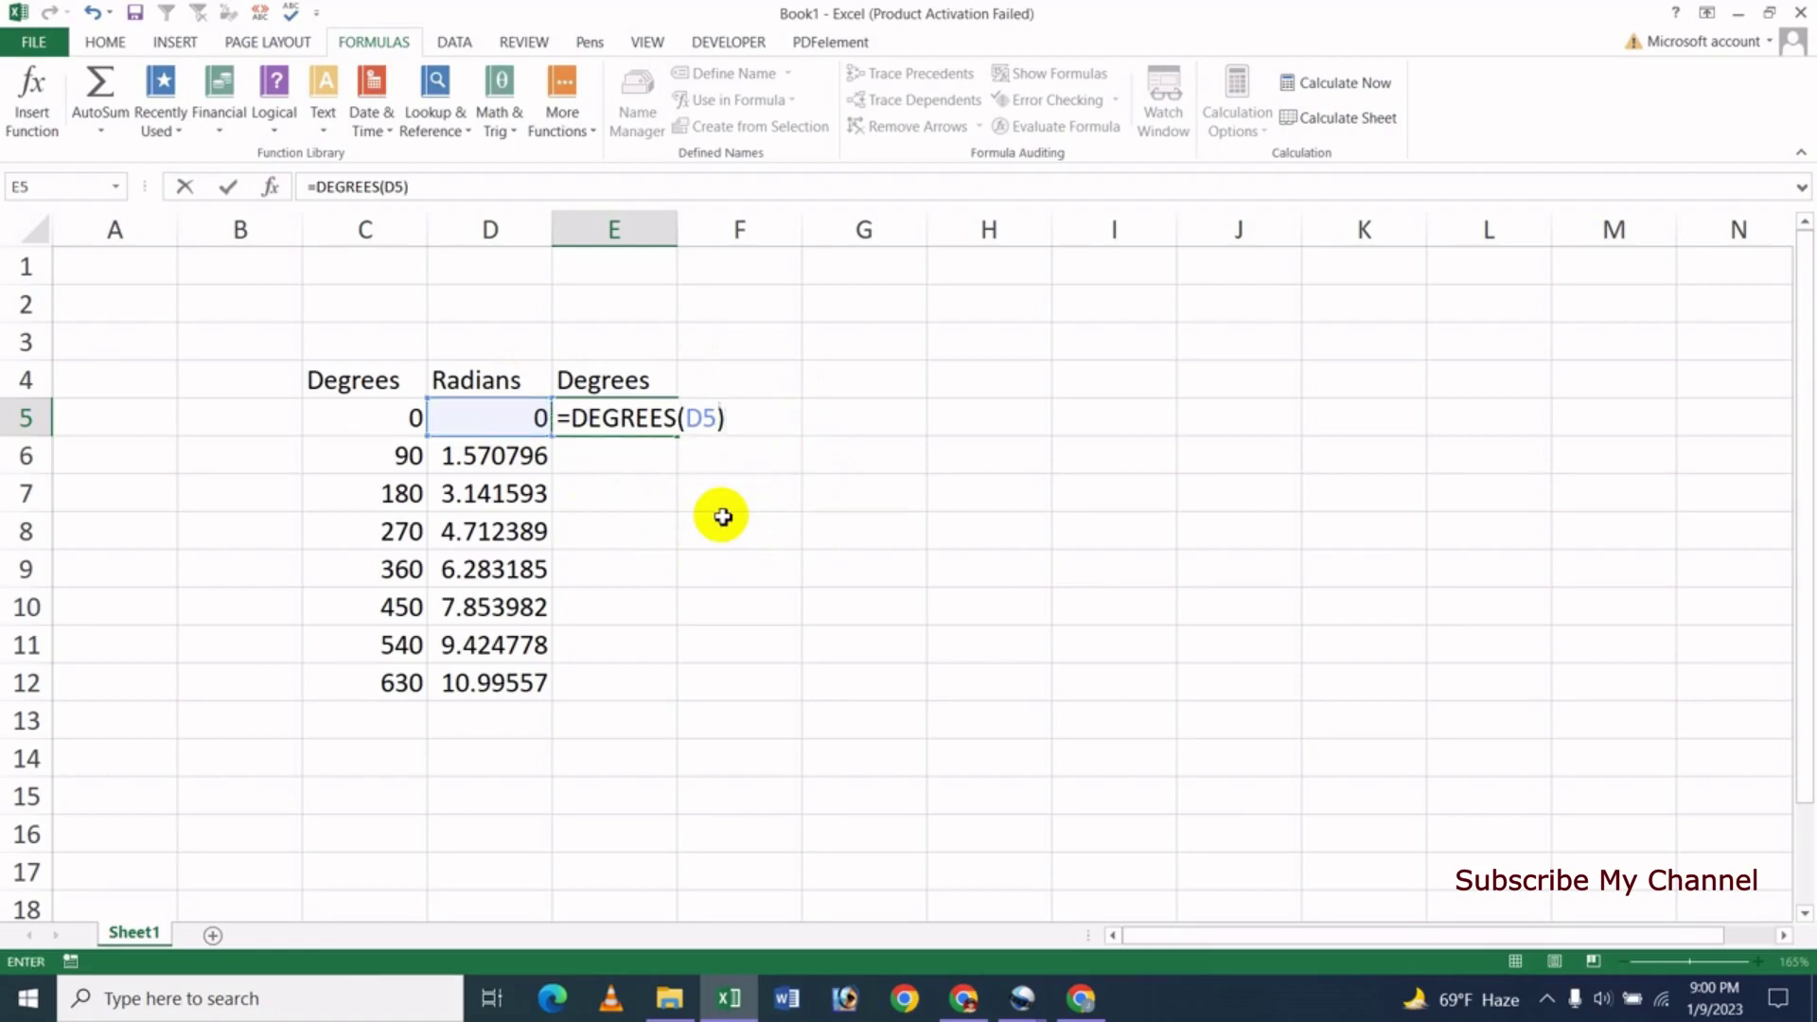
key(Return)
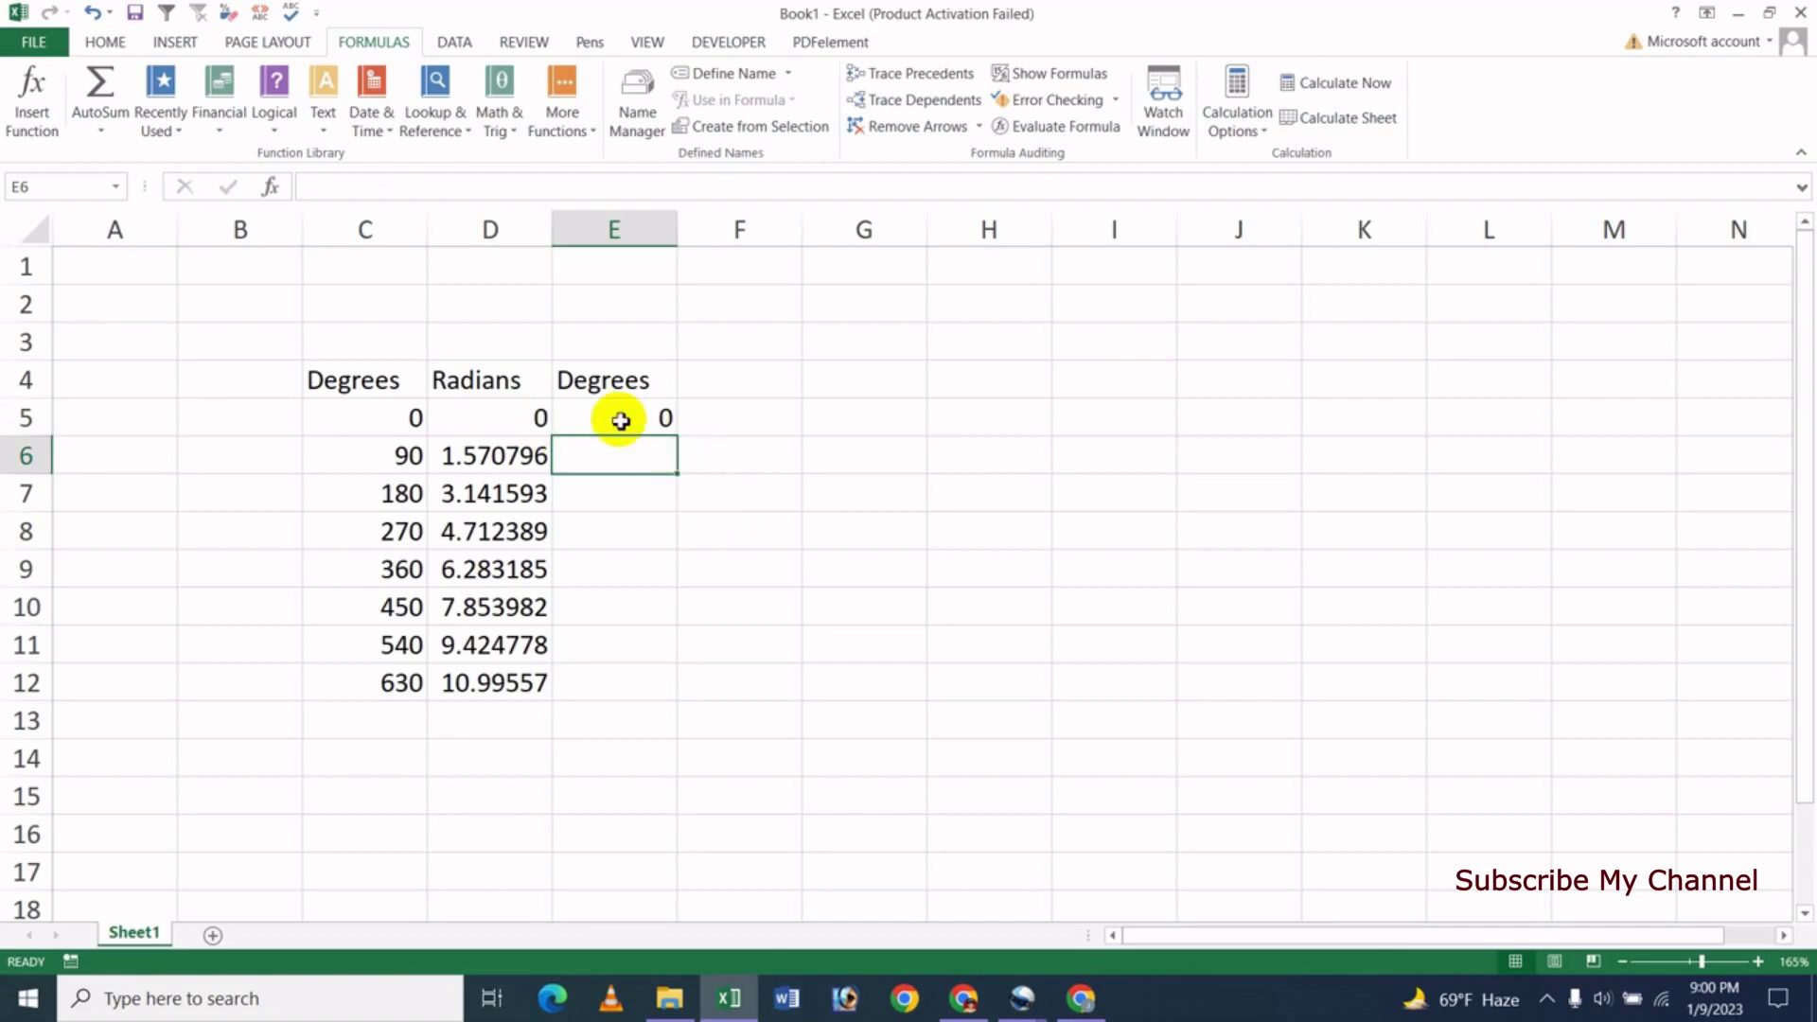
click(634, 409)
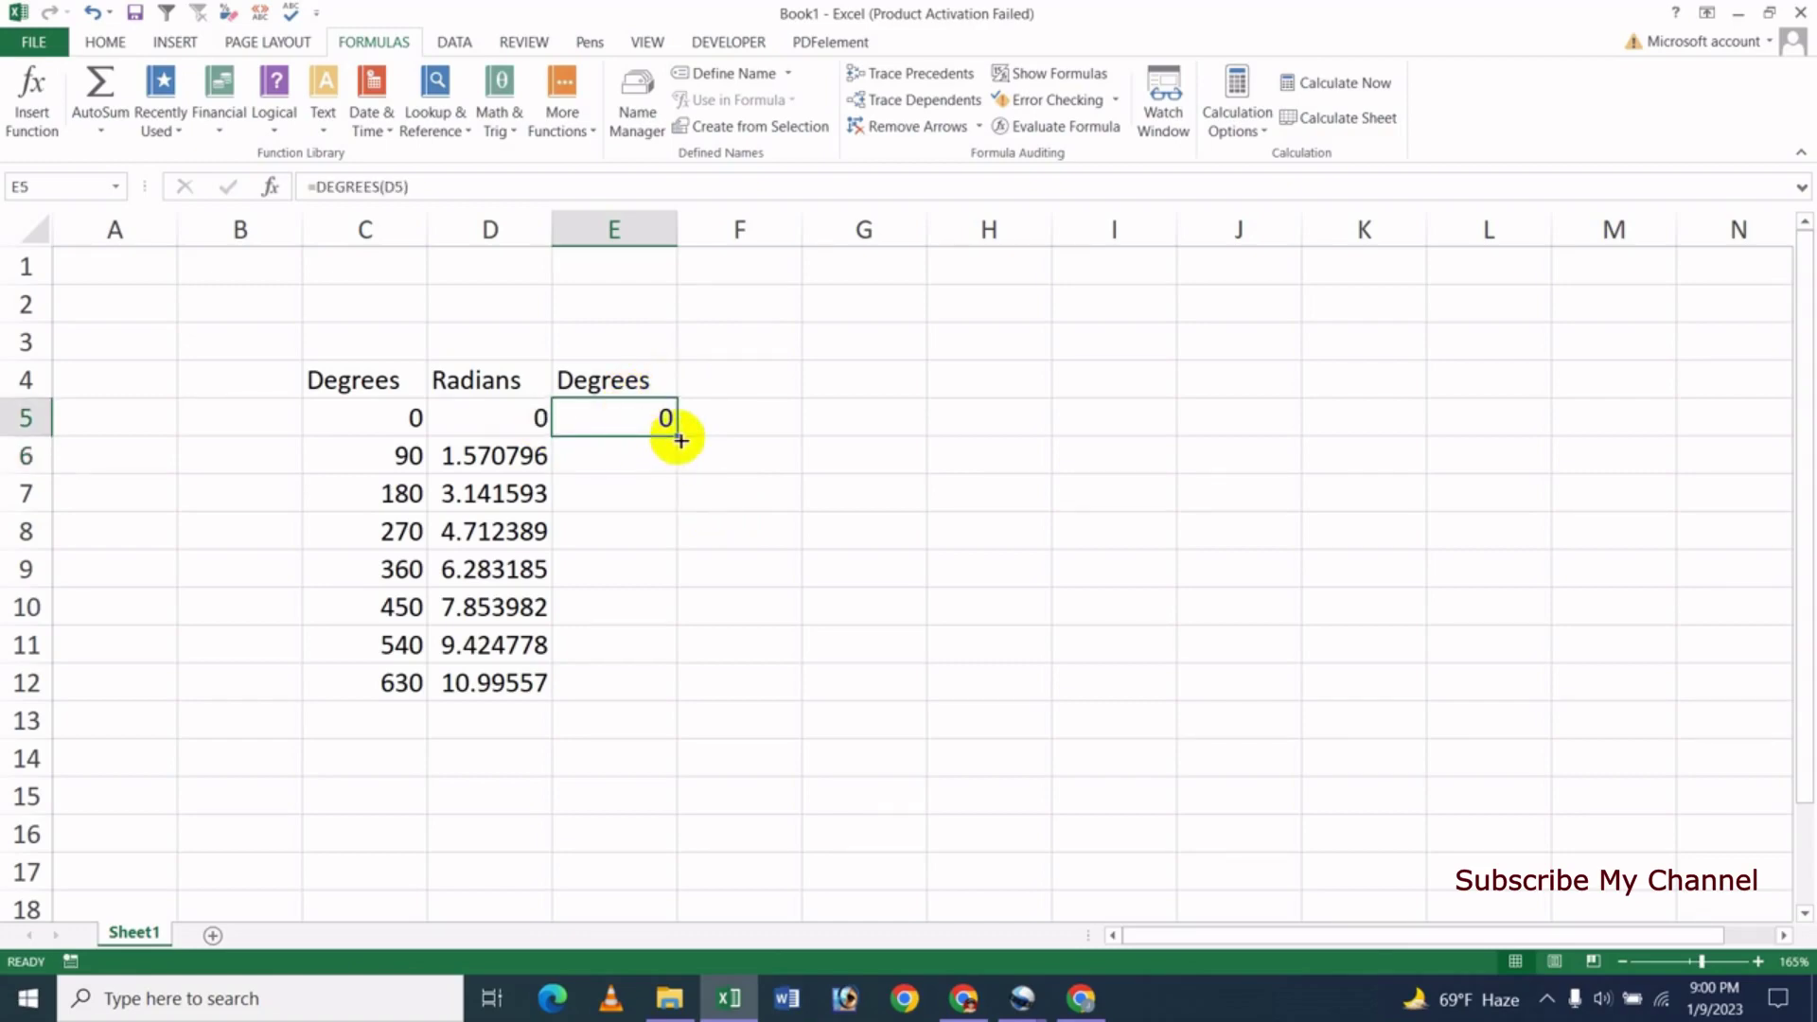
drag(681, 440, 677, 696)
Compare column C with column E's results, then delete the values in E5:E12.
click(804, 603)
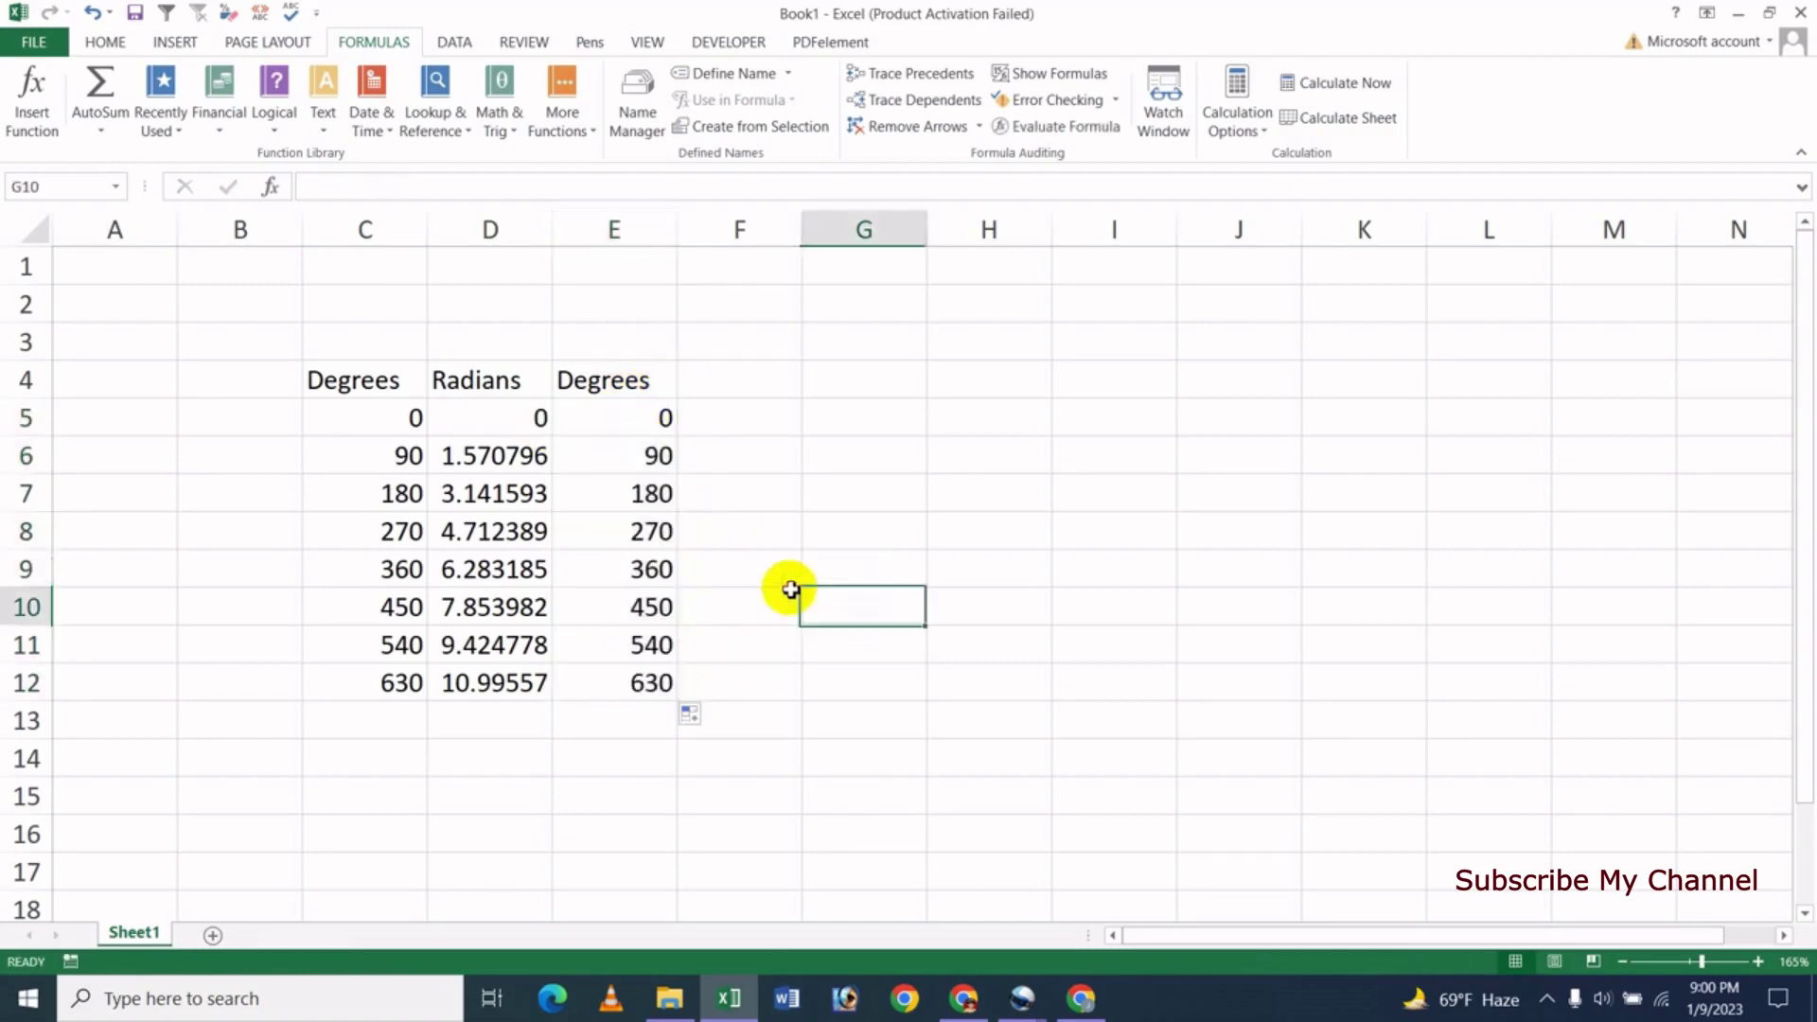
drag(407, 455, 407, 720)
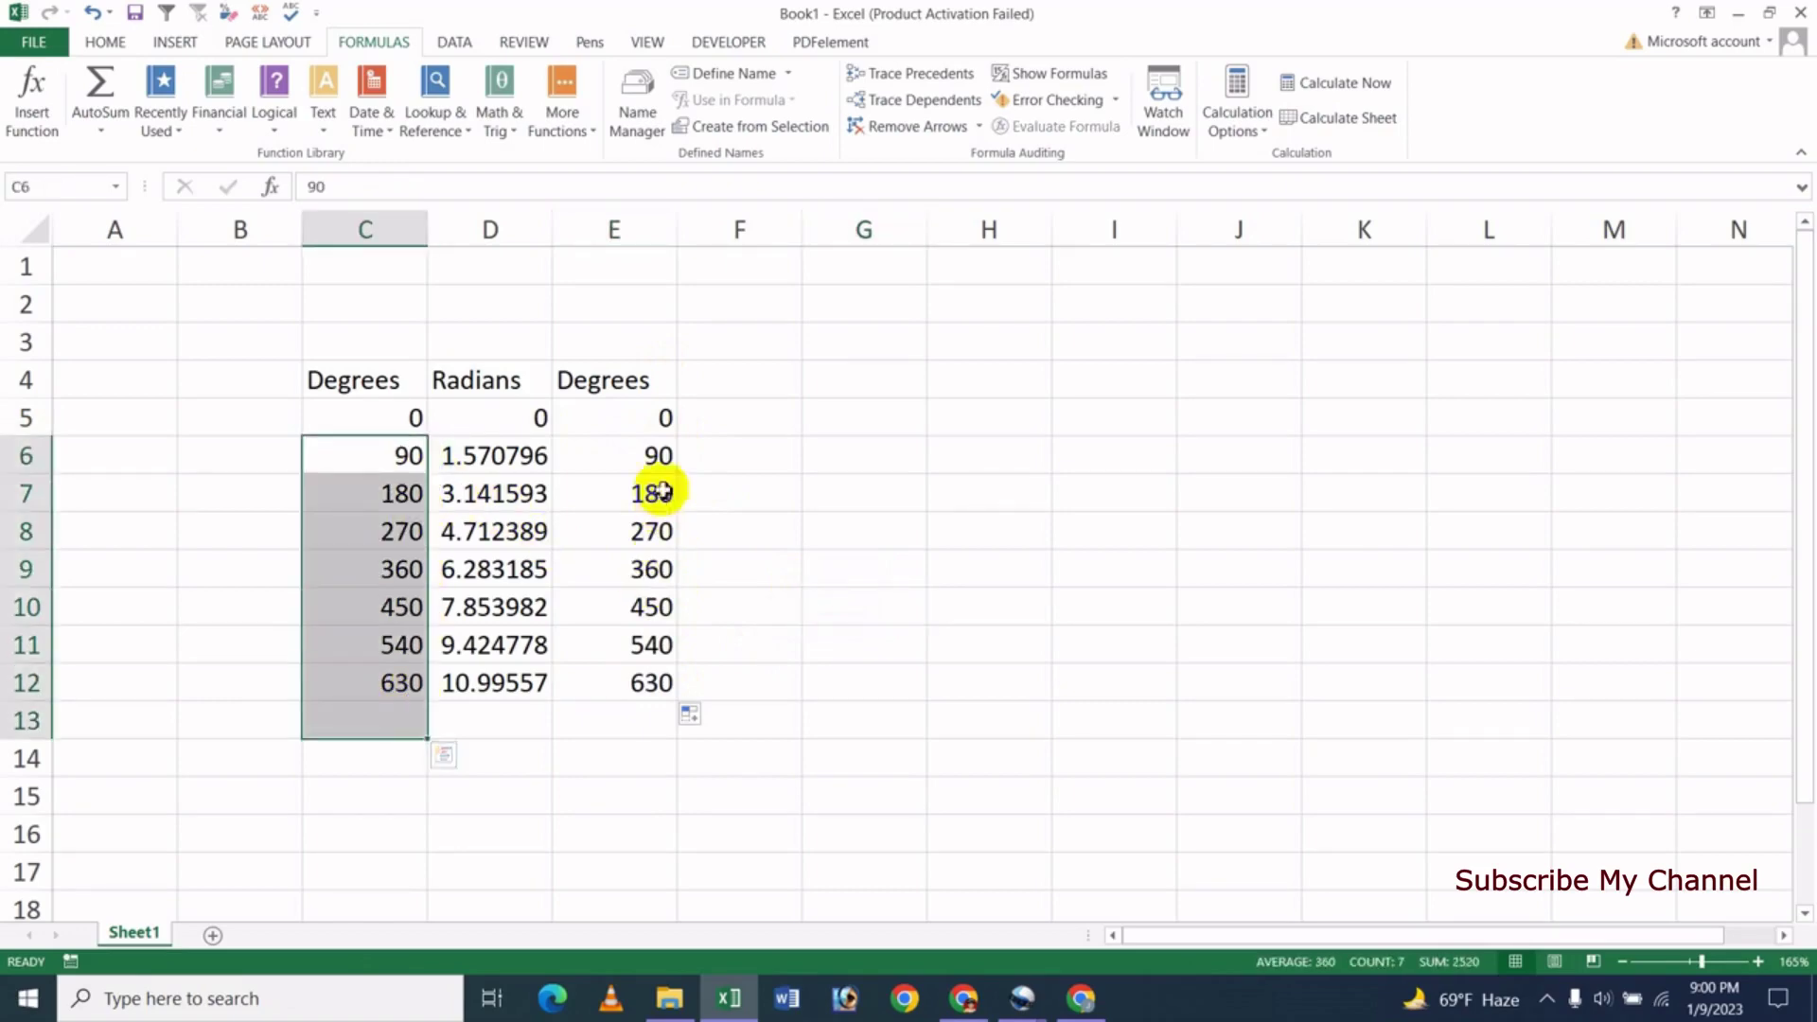
drag(644, 455, 662, 686)
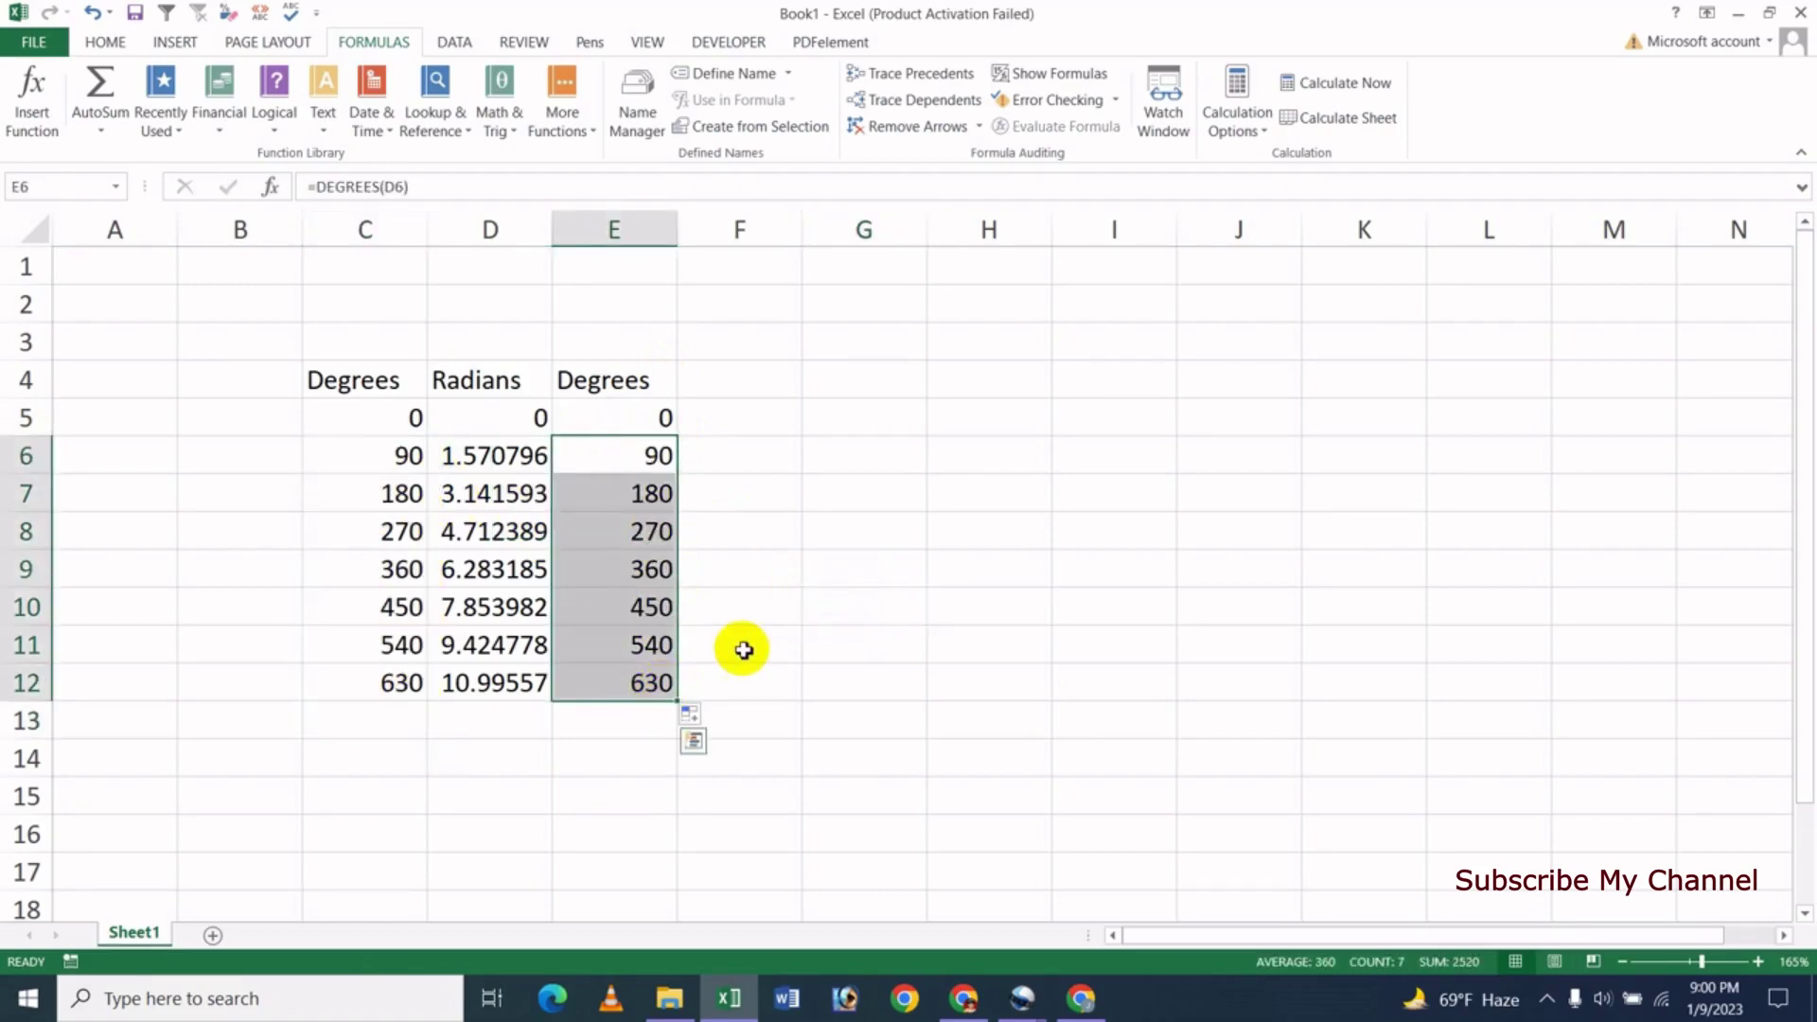
click(828, 570)
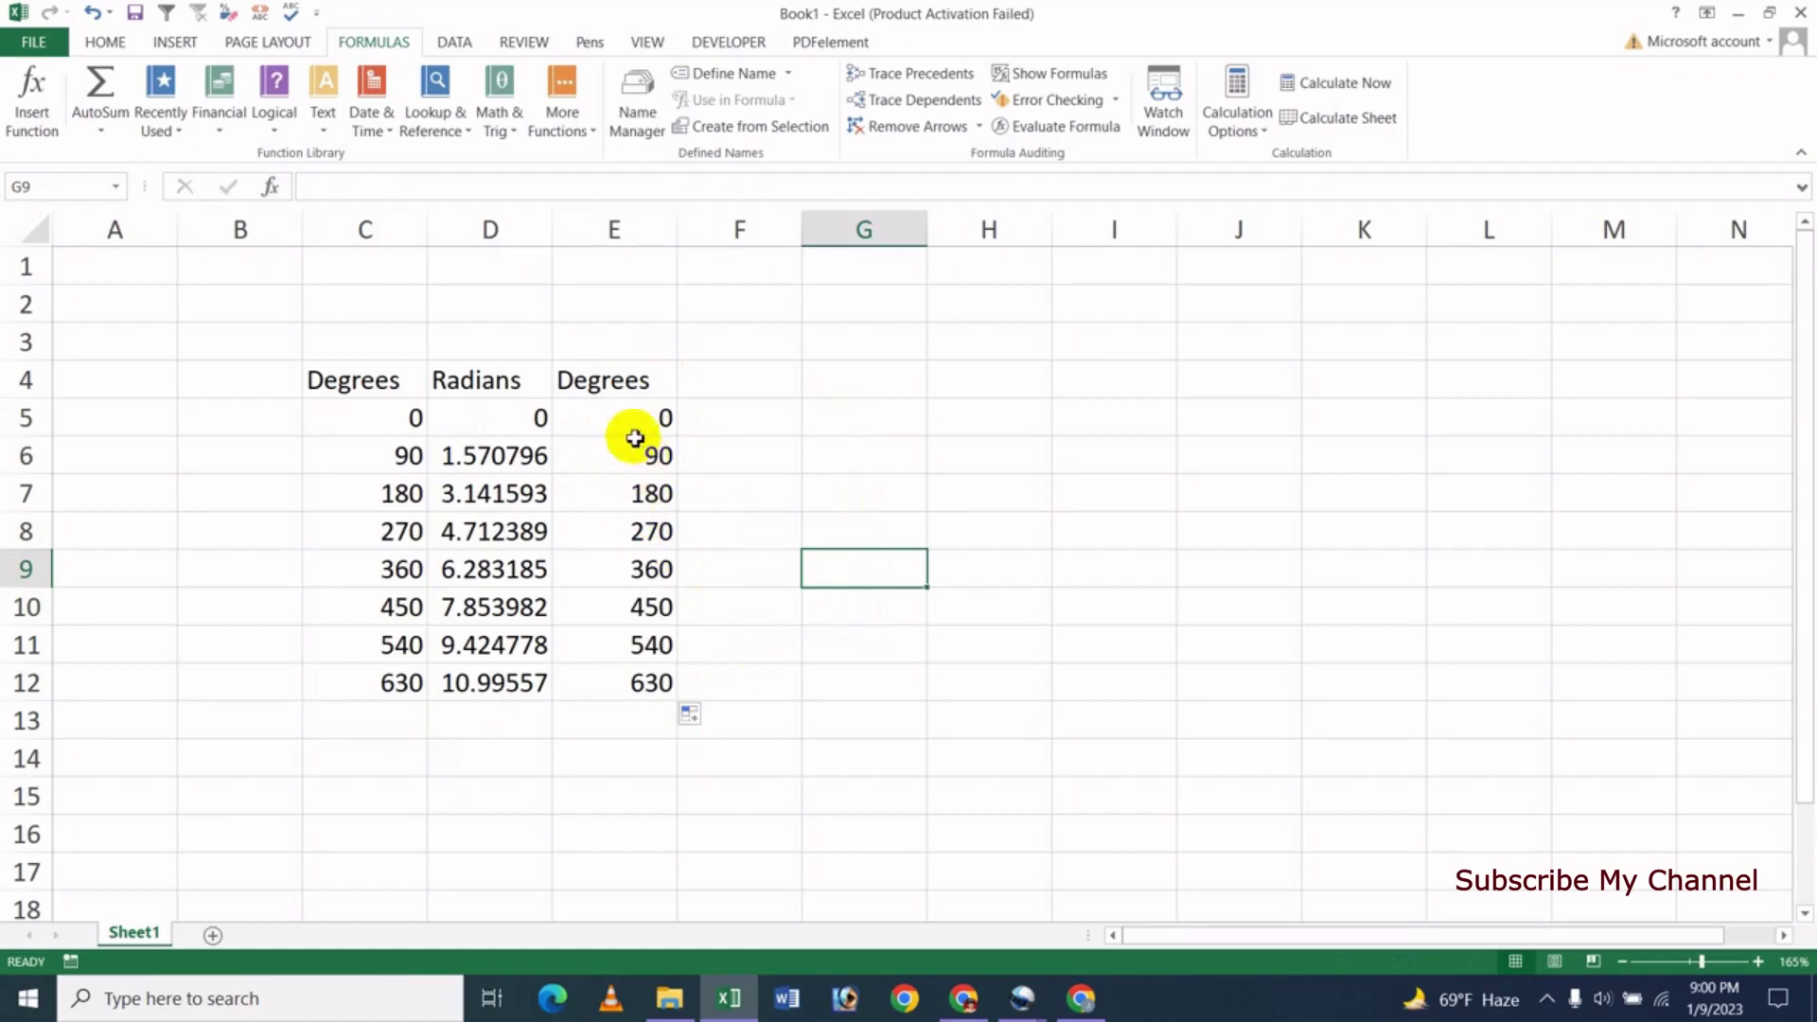
drag(634, 428, 649, 681)
key(Delete)
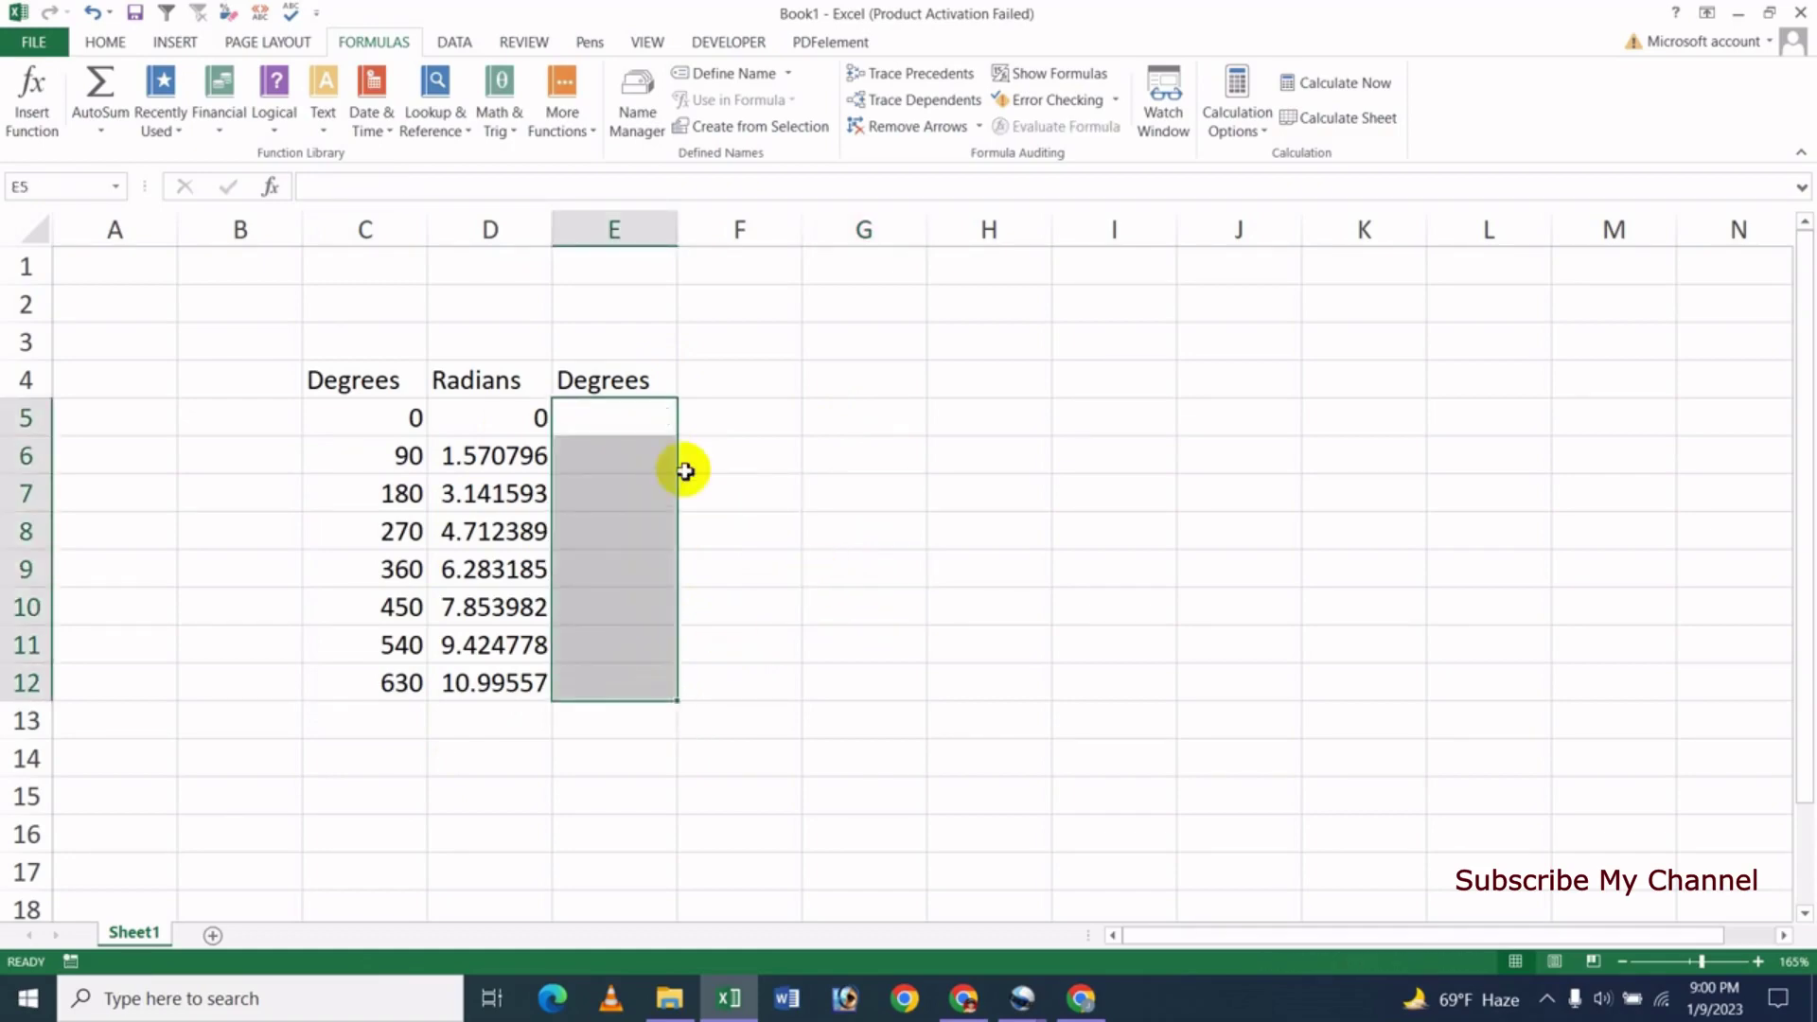
Enter =DEGREES(D5) in E5 and fill it down to E12, showing 0 through 630.
click(616, 418)
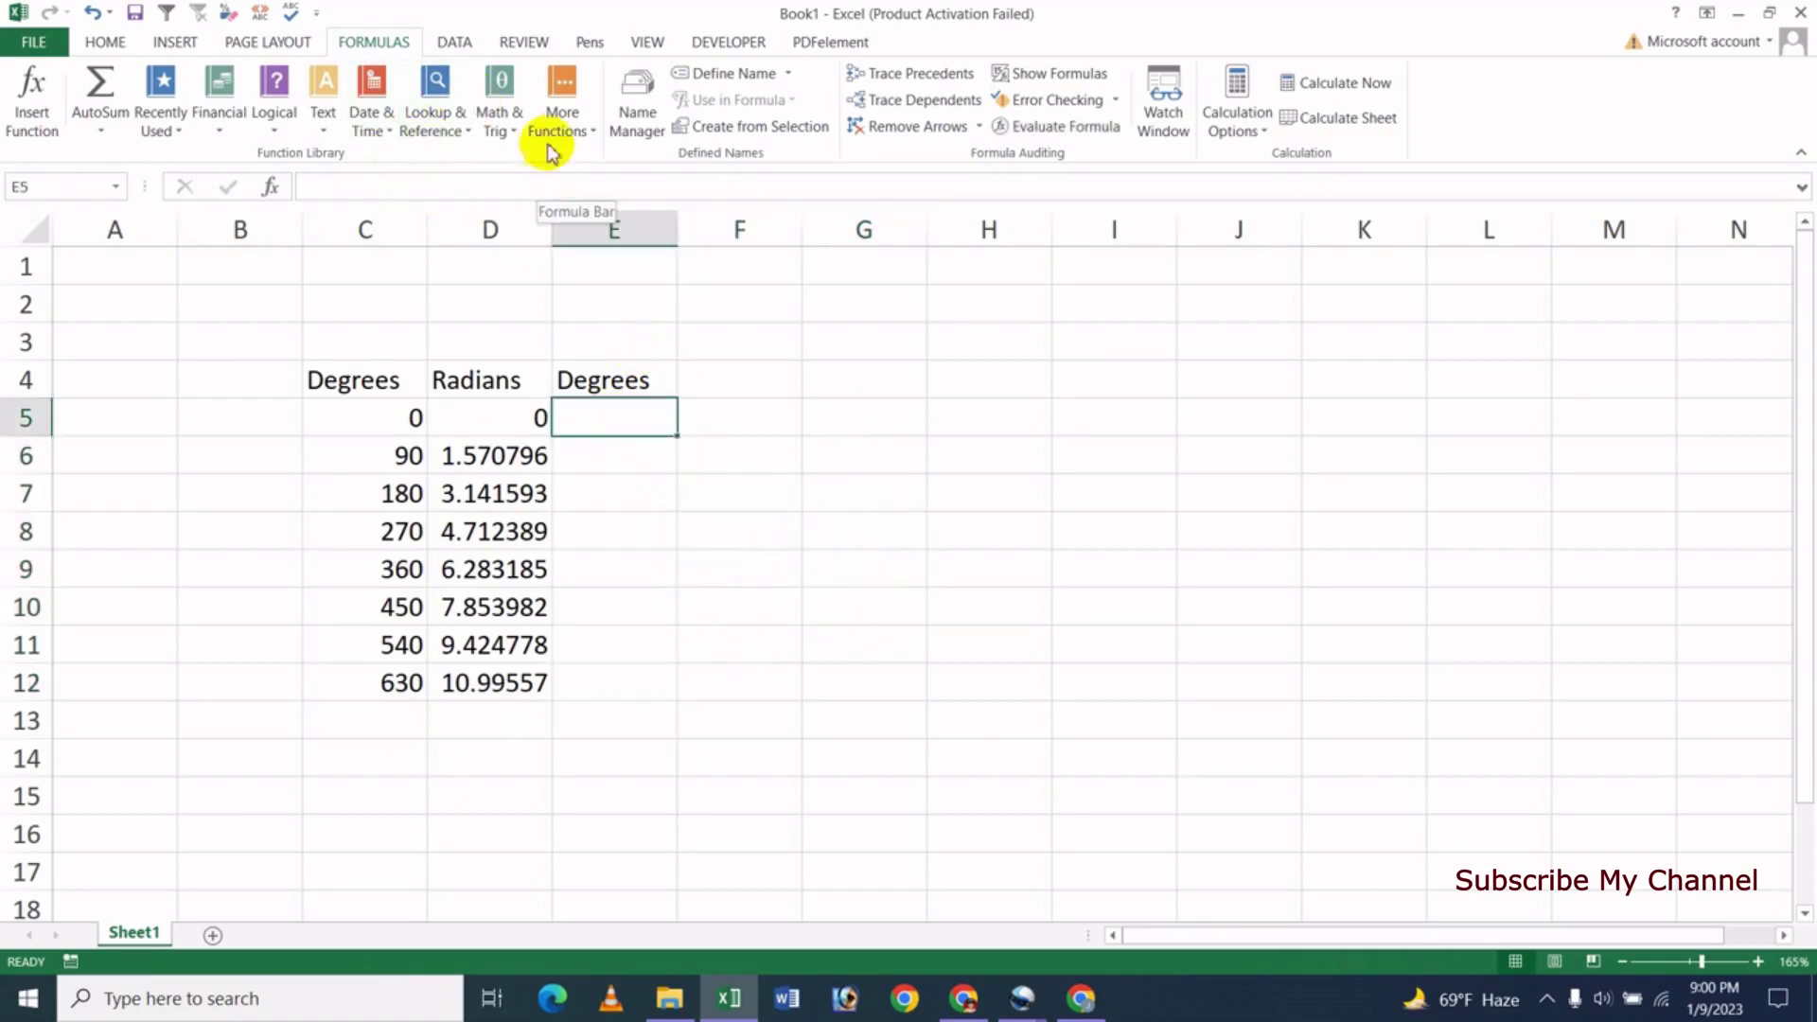
click(496, 119)
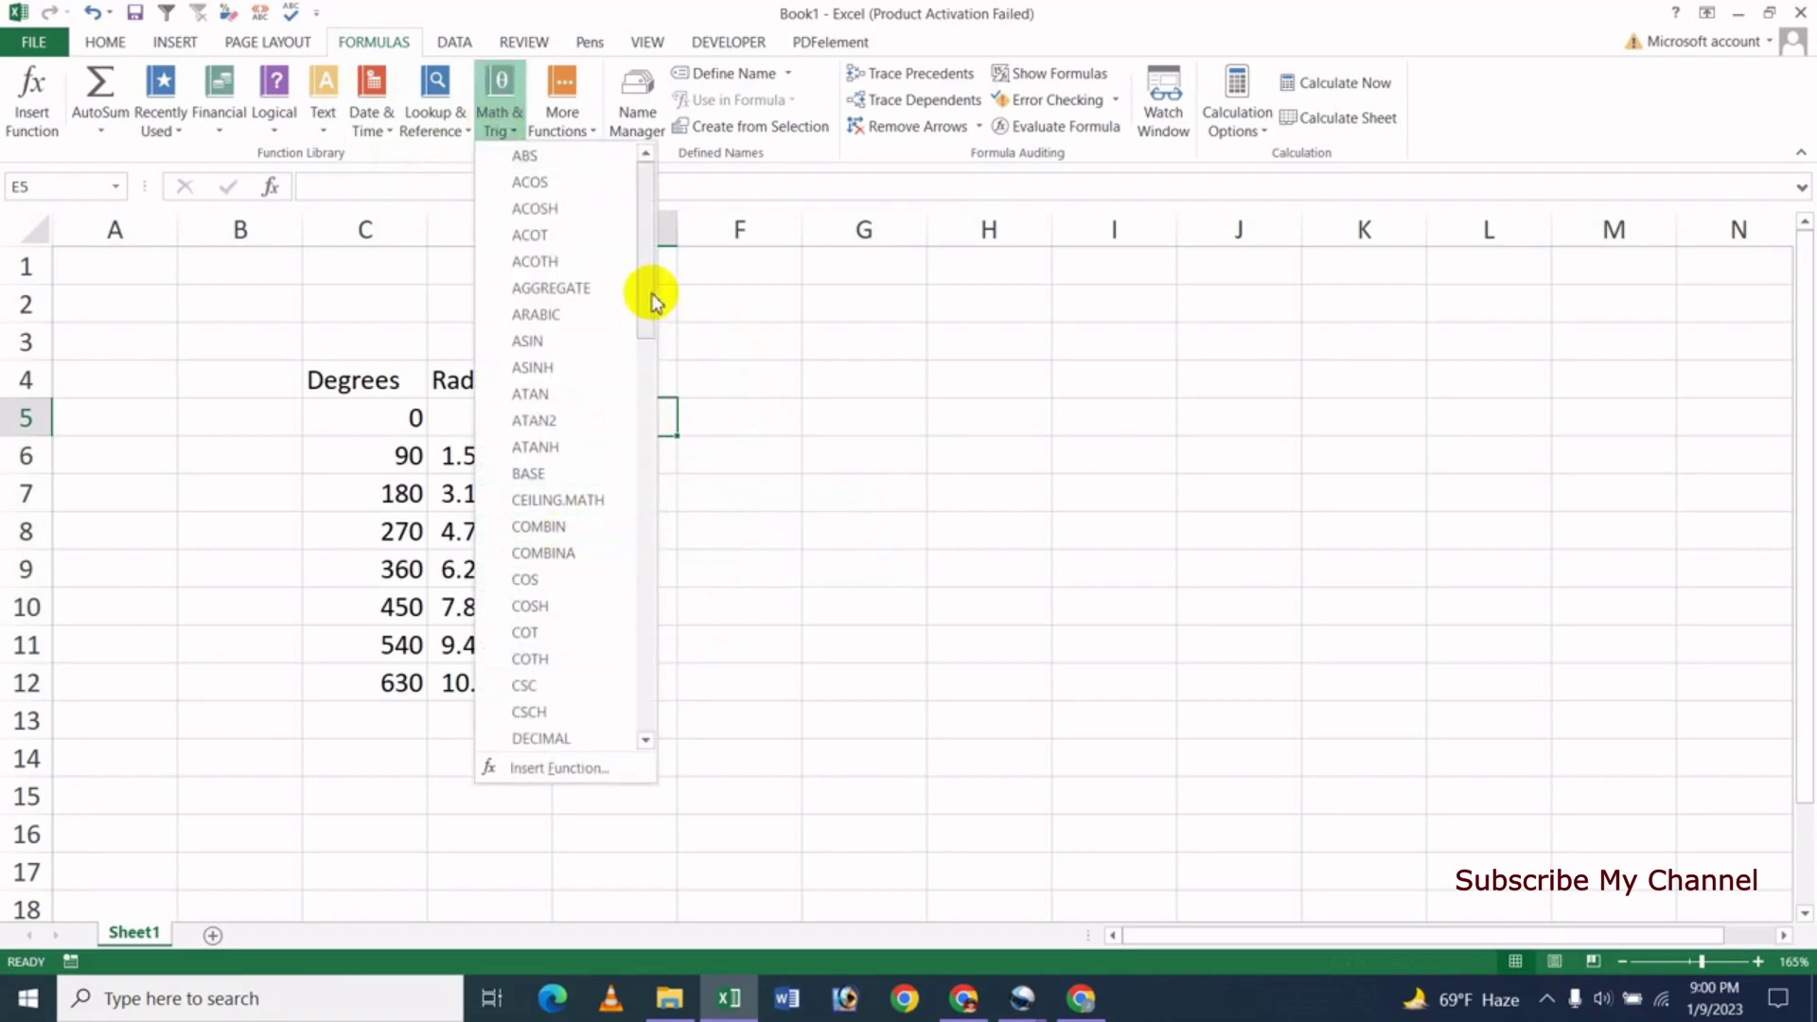
drag(652, 300, 643, 337)
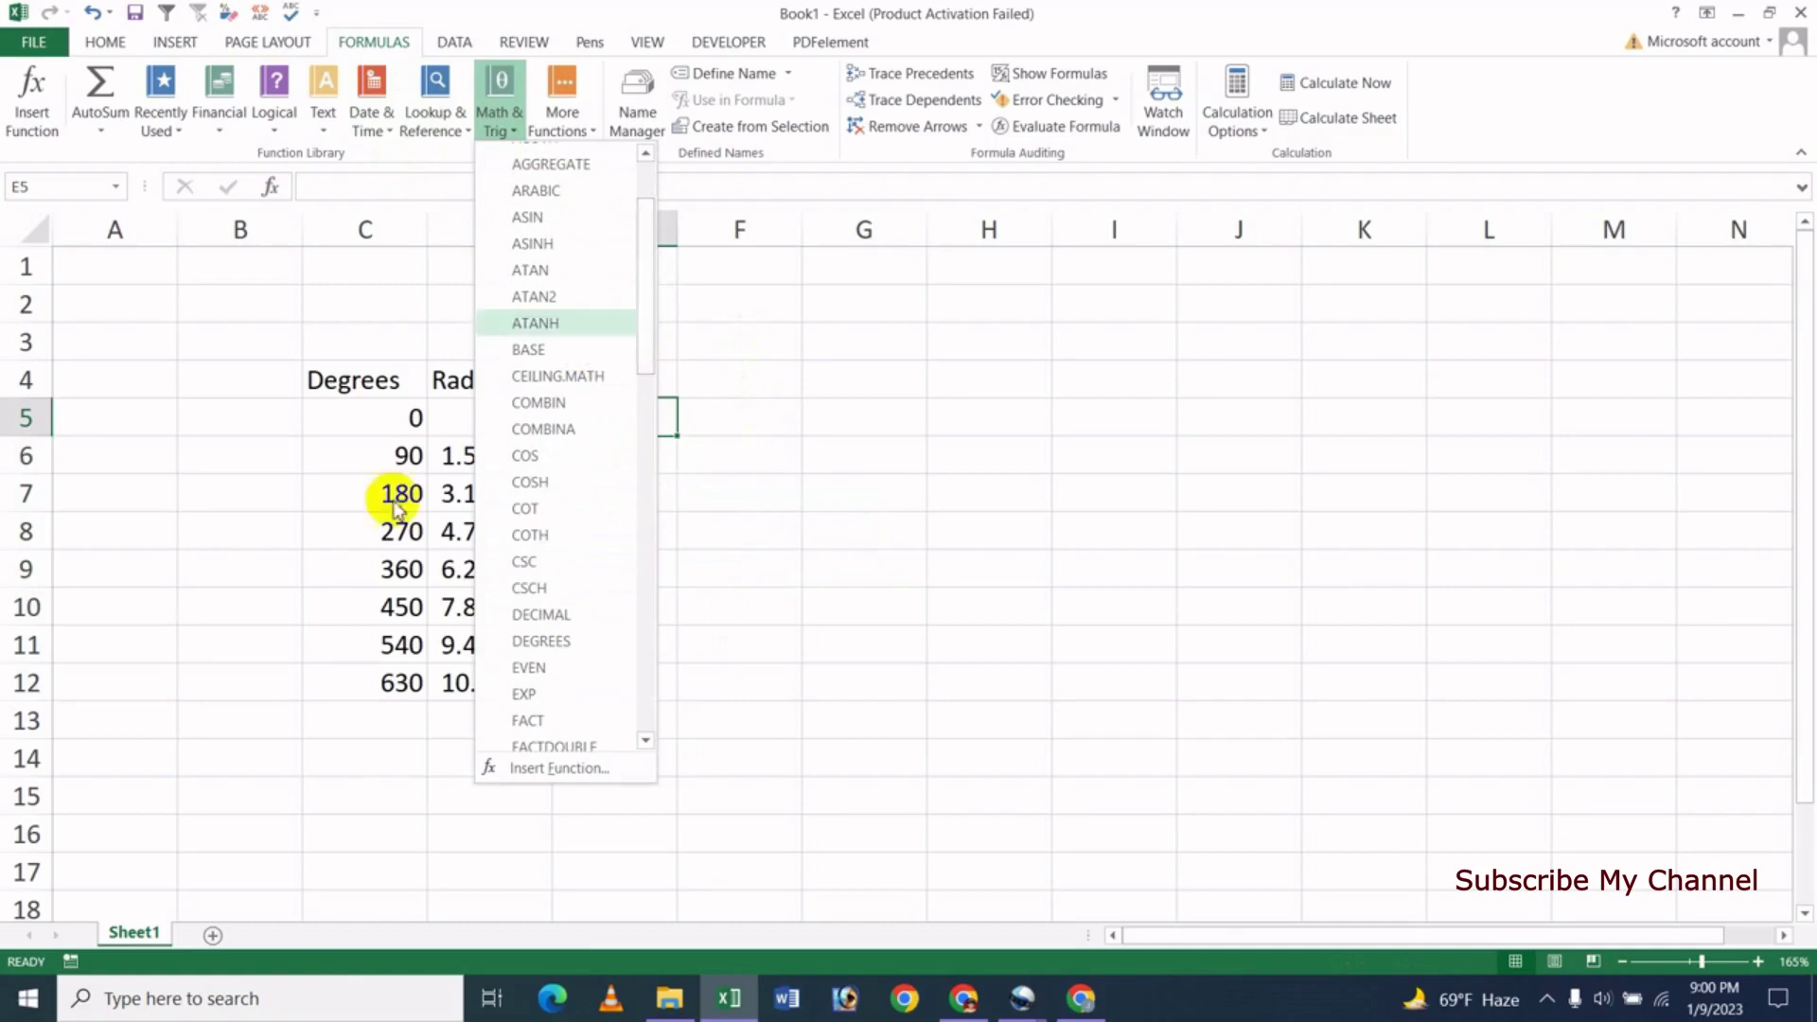
click(557, 643)
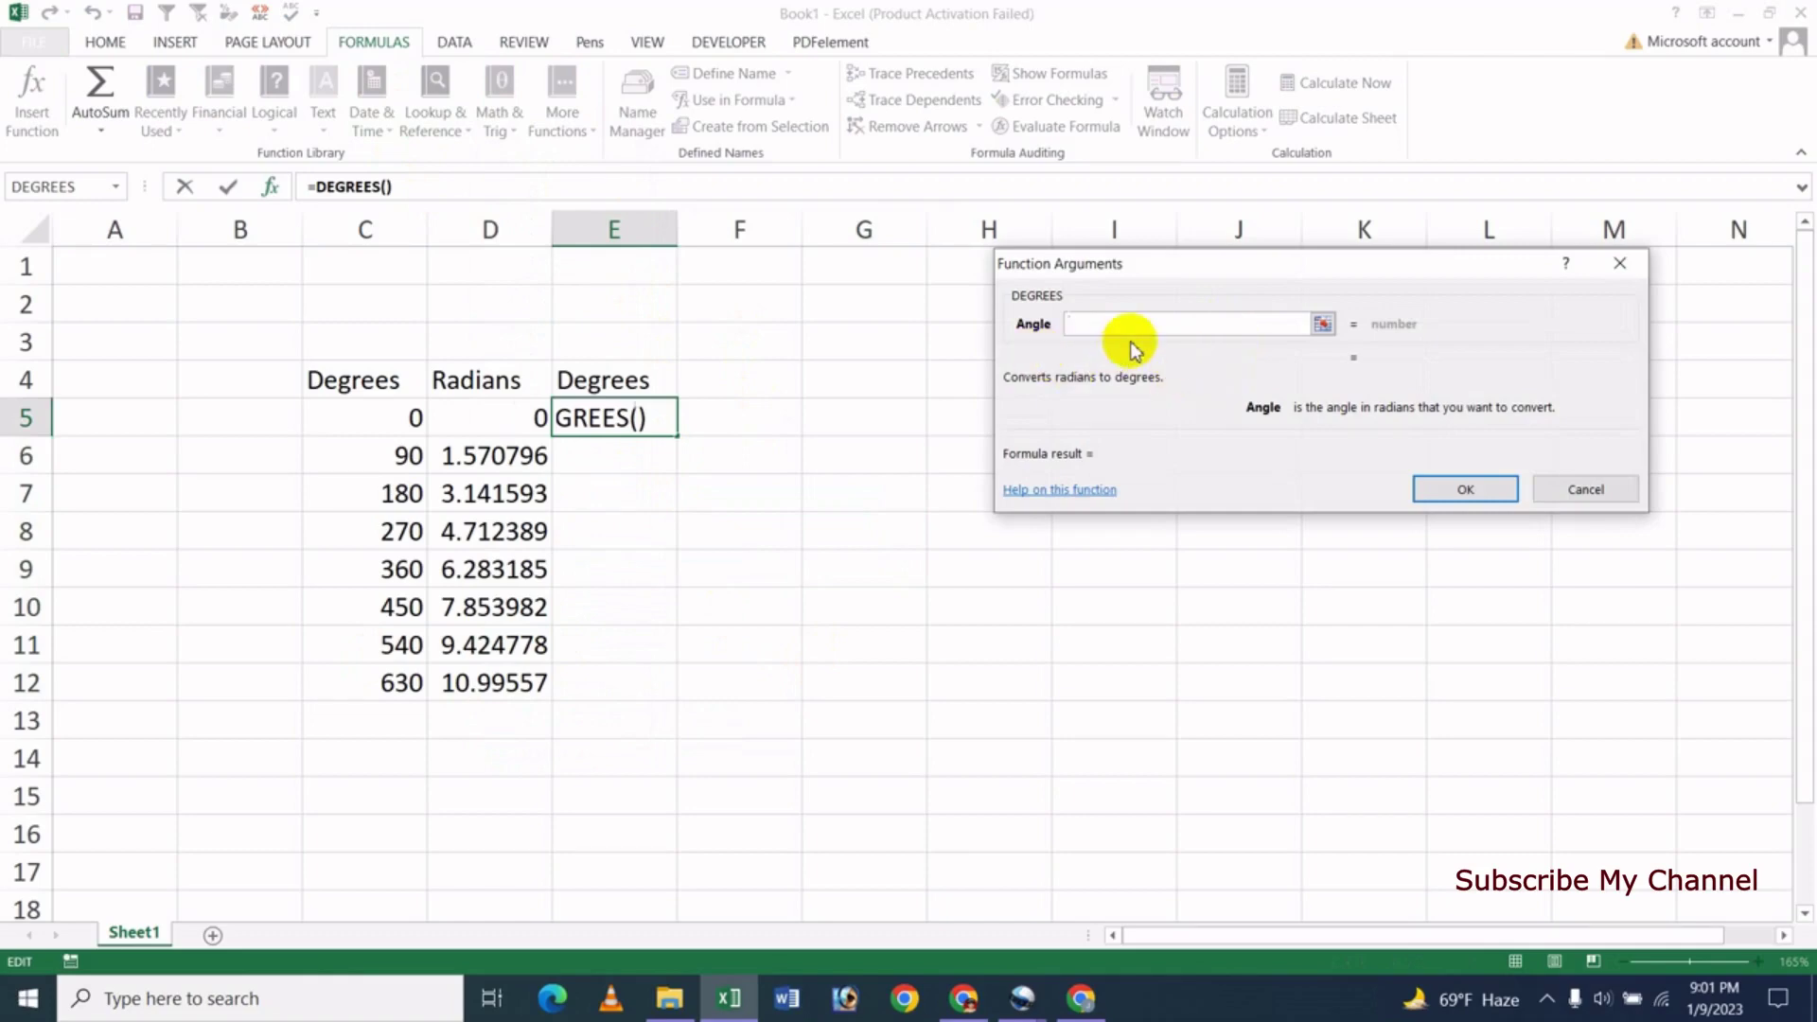
click(501, 425)
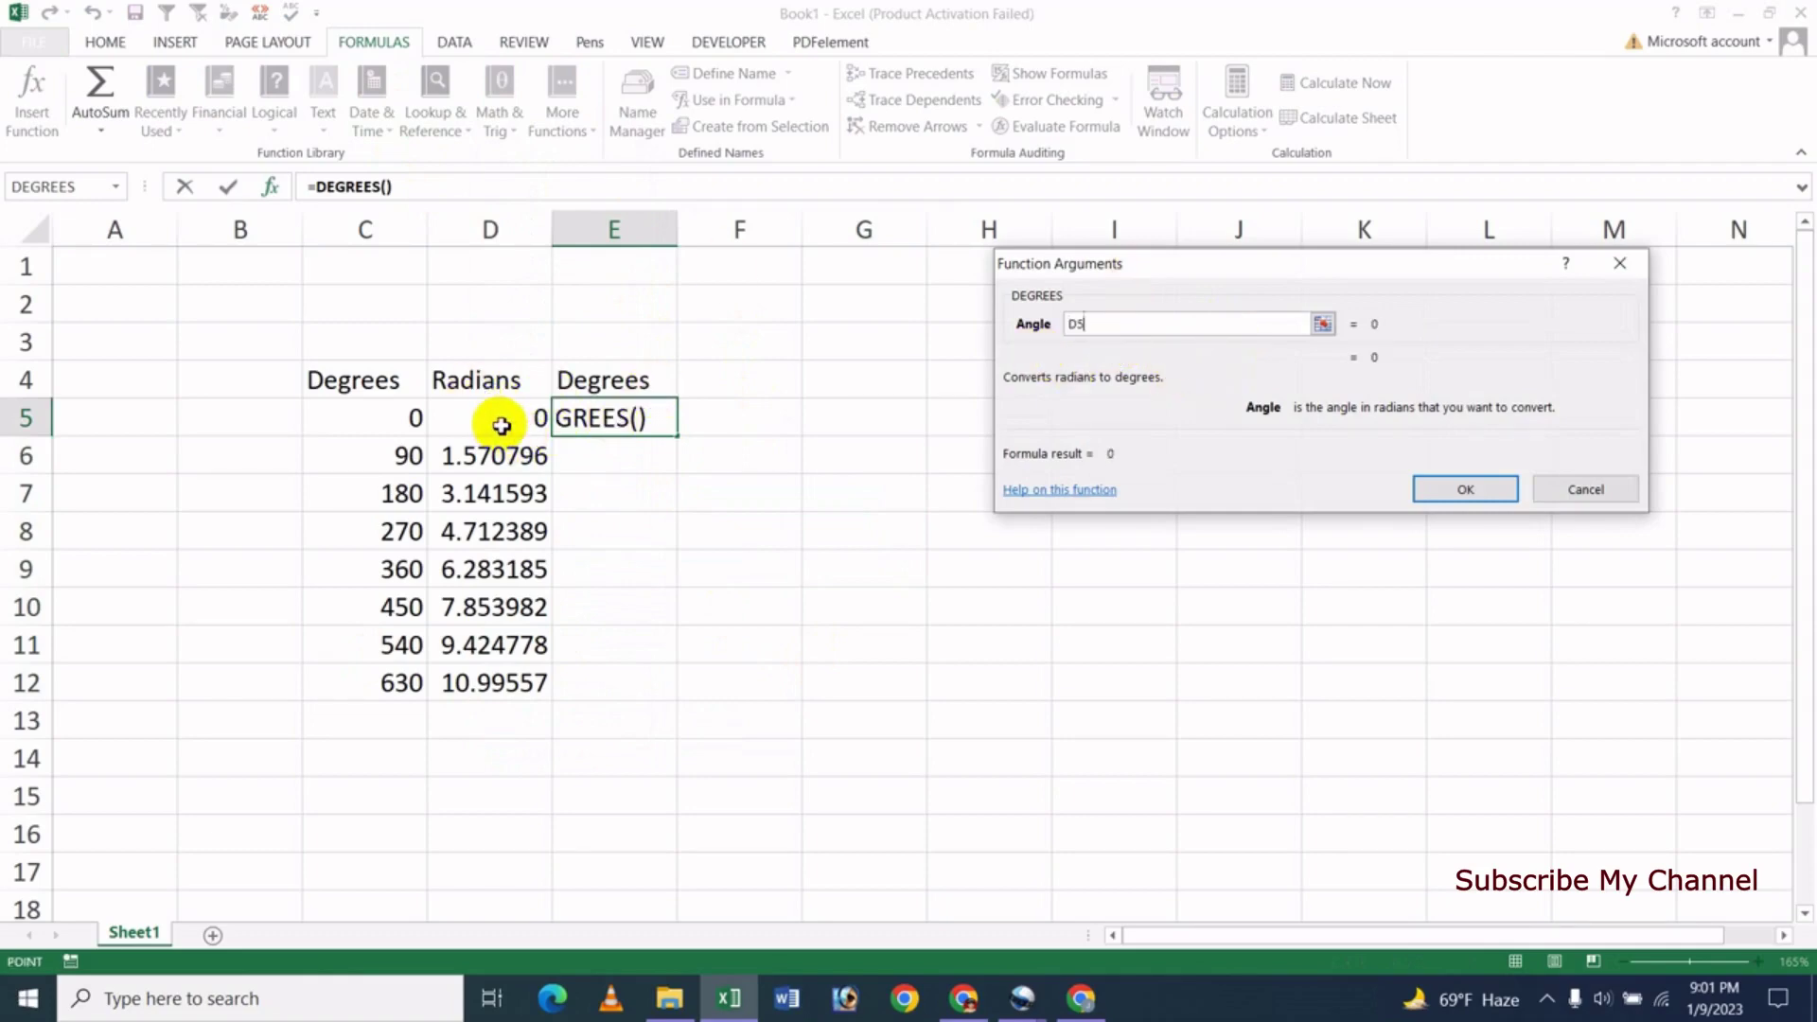
click(1457, 490)
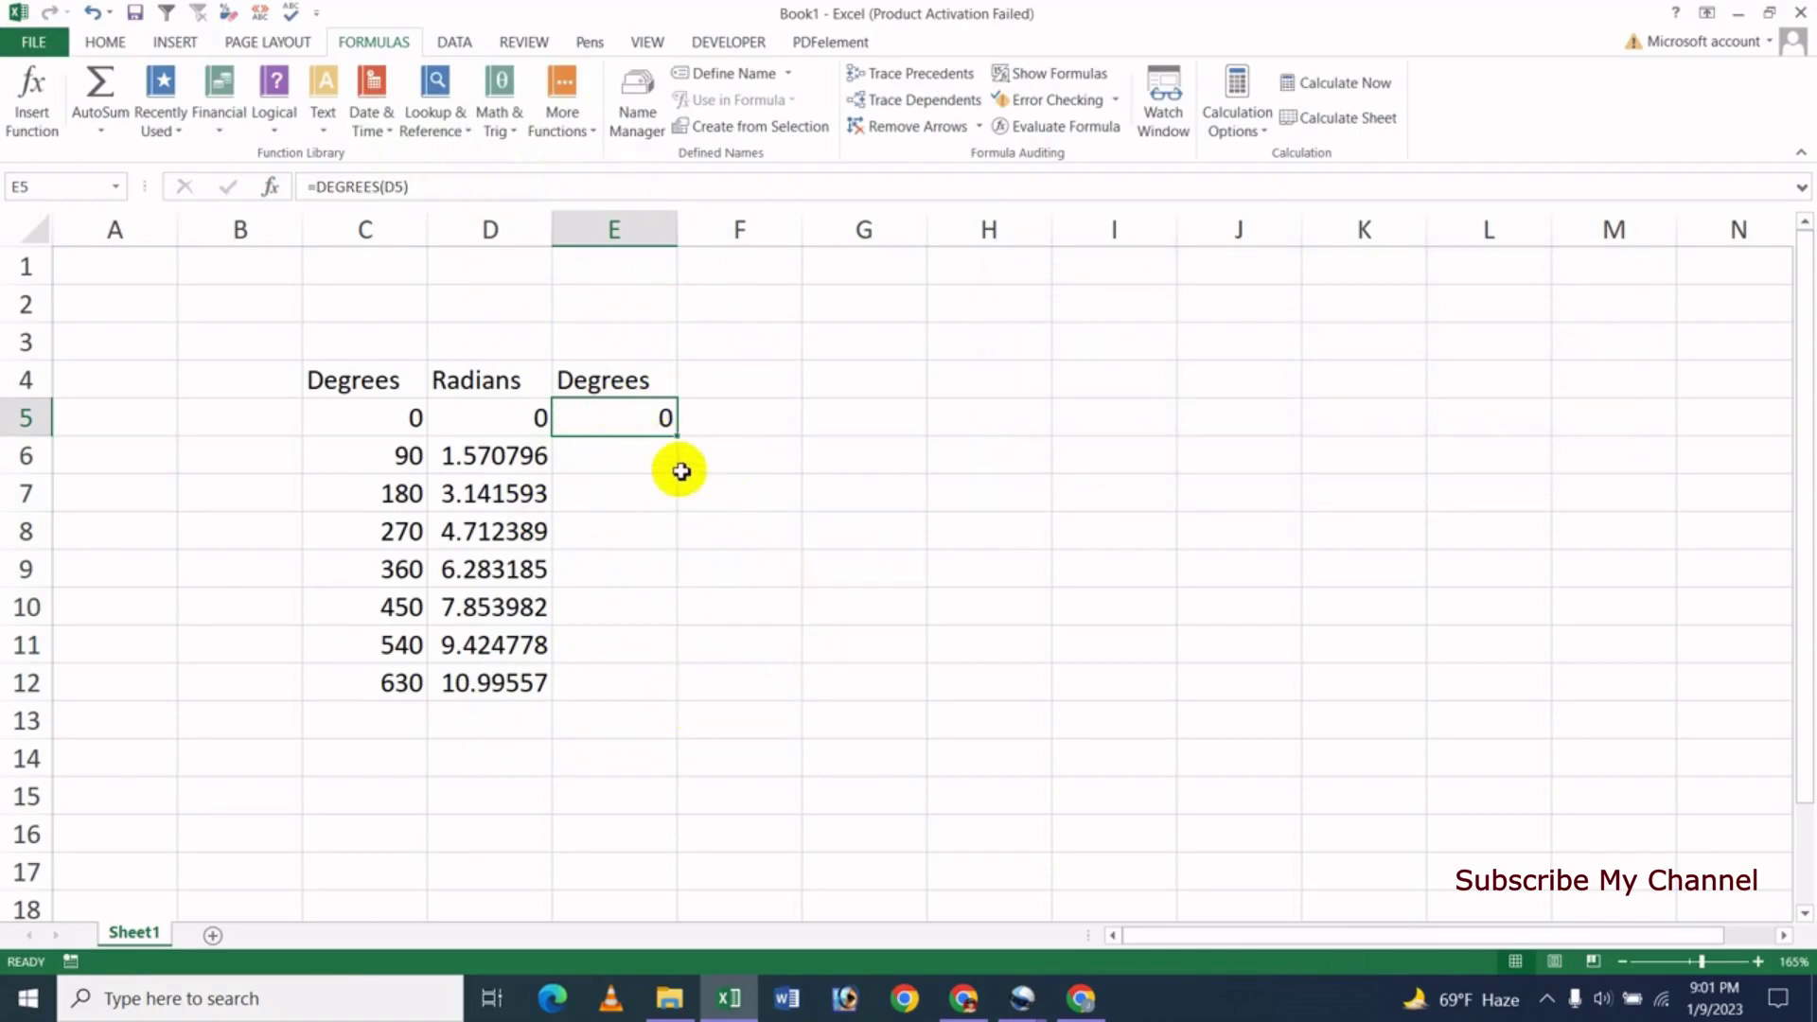
double_click(680, 436)
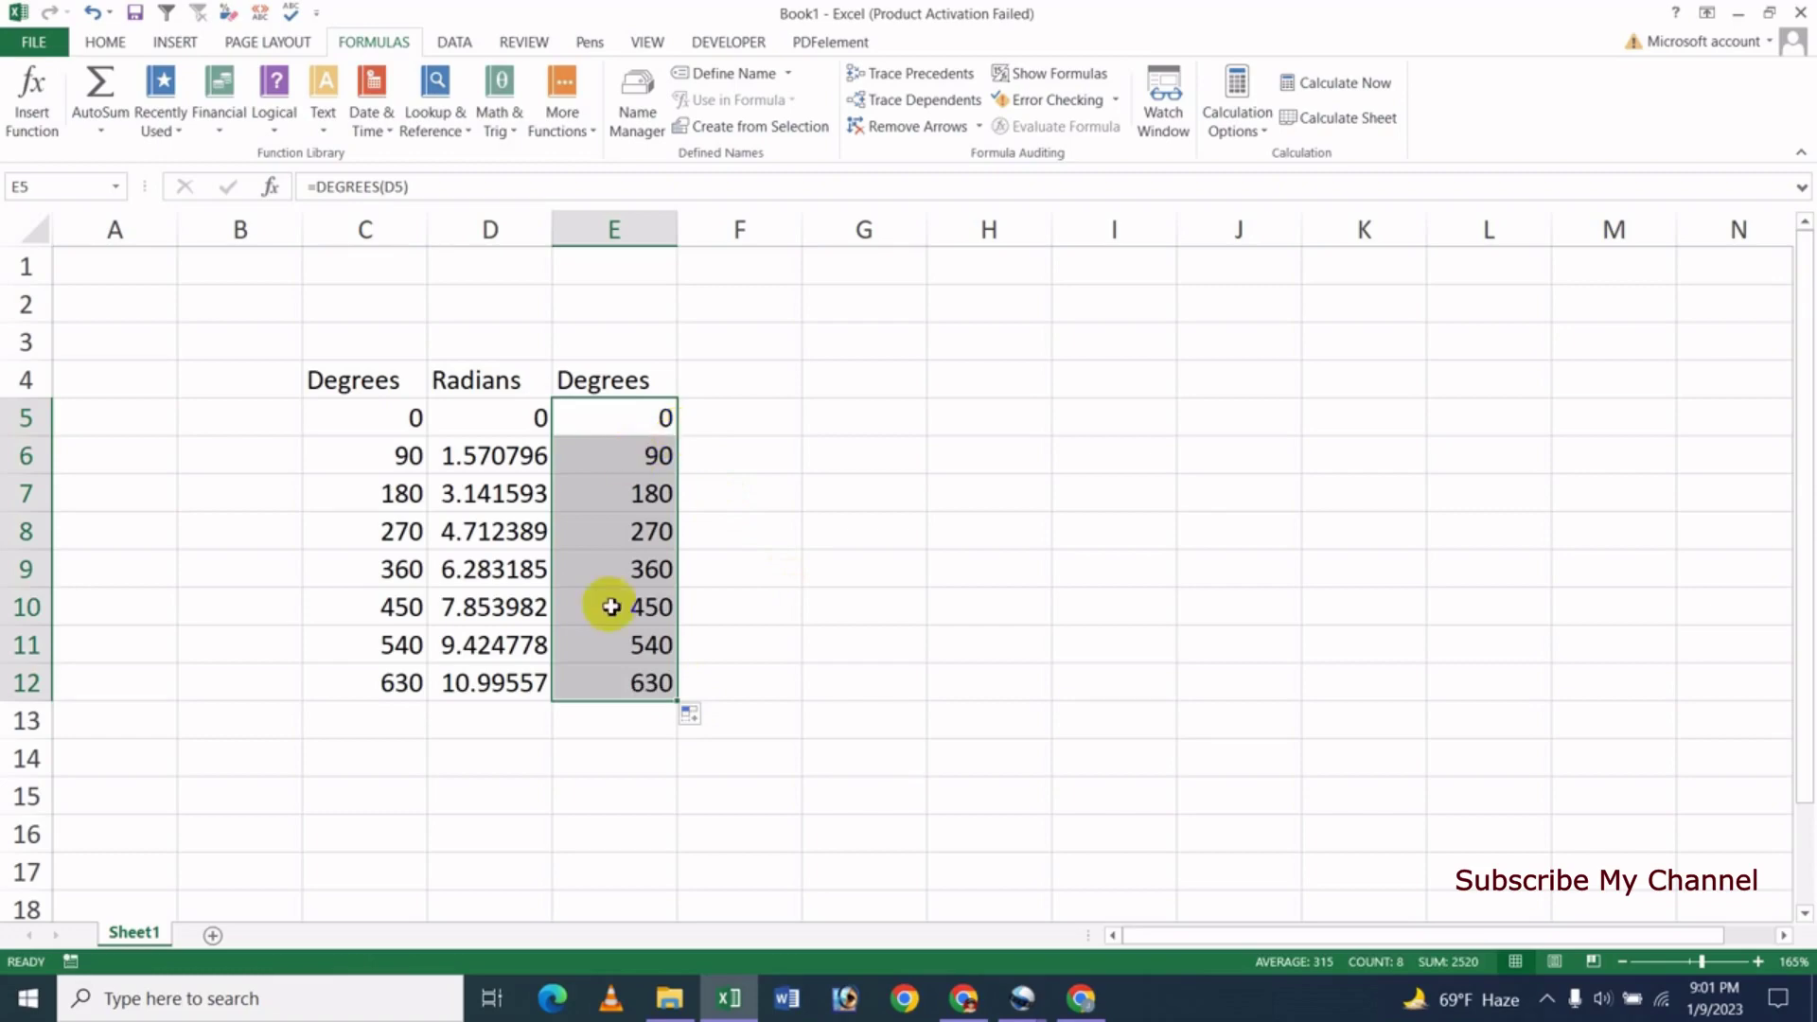
click(849, 597)
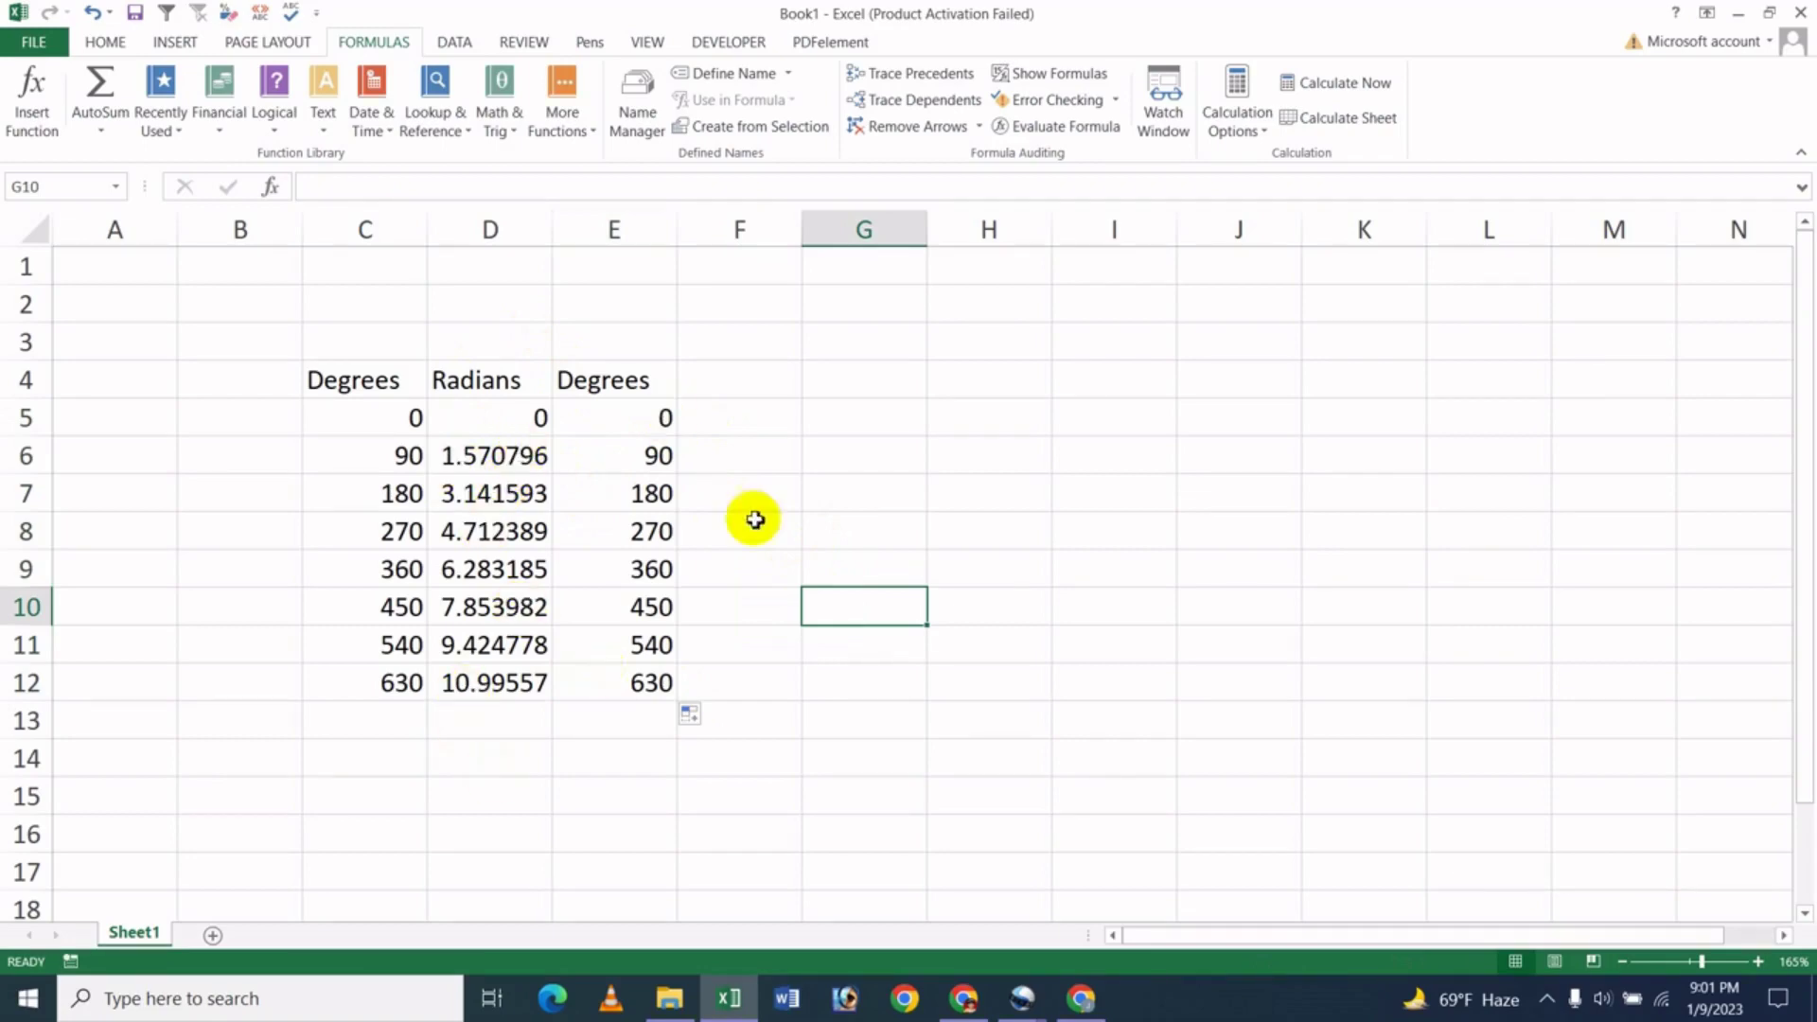
Check the DEGREES formula in E6, then switch to the channel's YouTube videos page in Chrome.
click(659, 462)
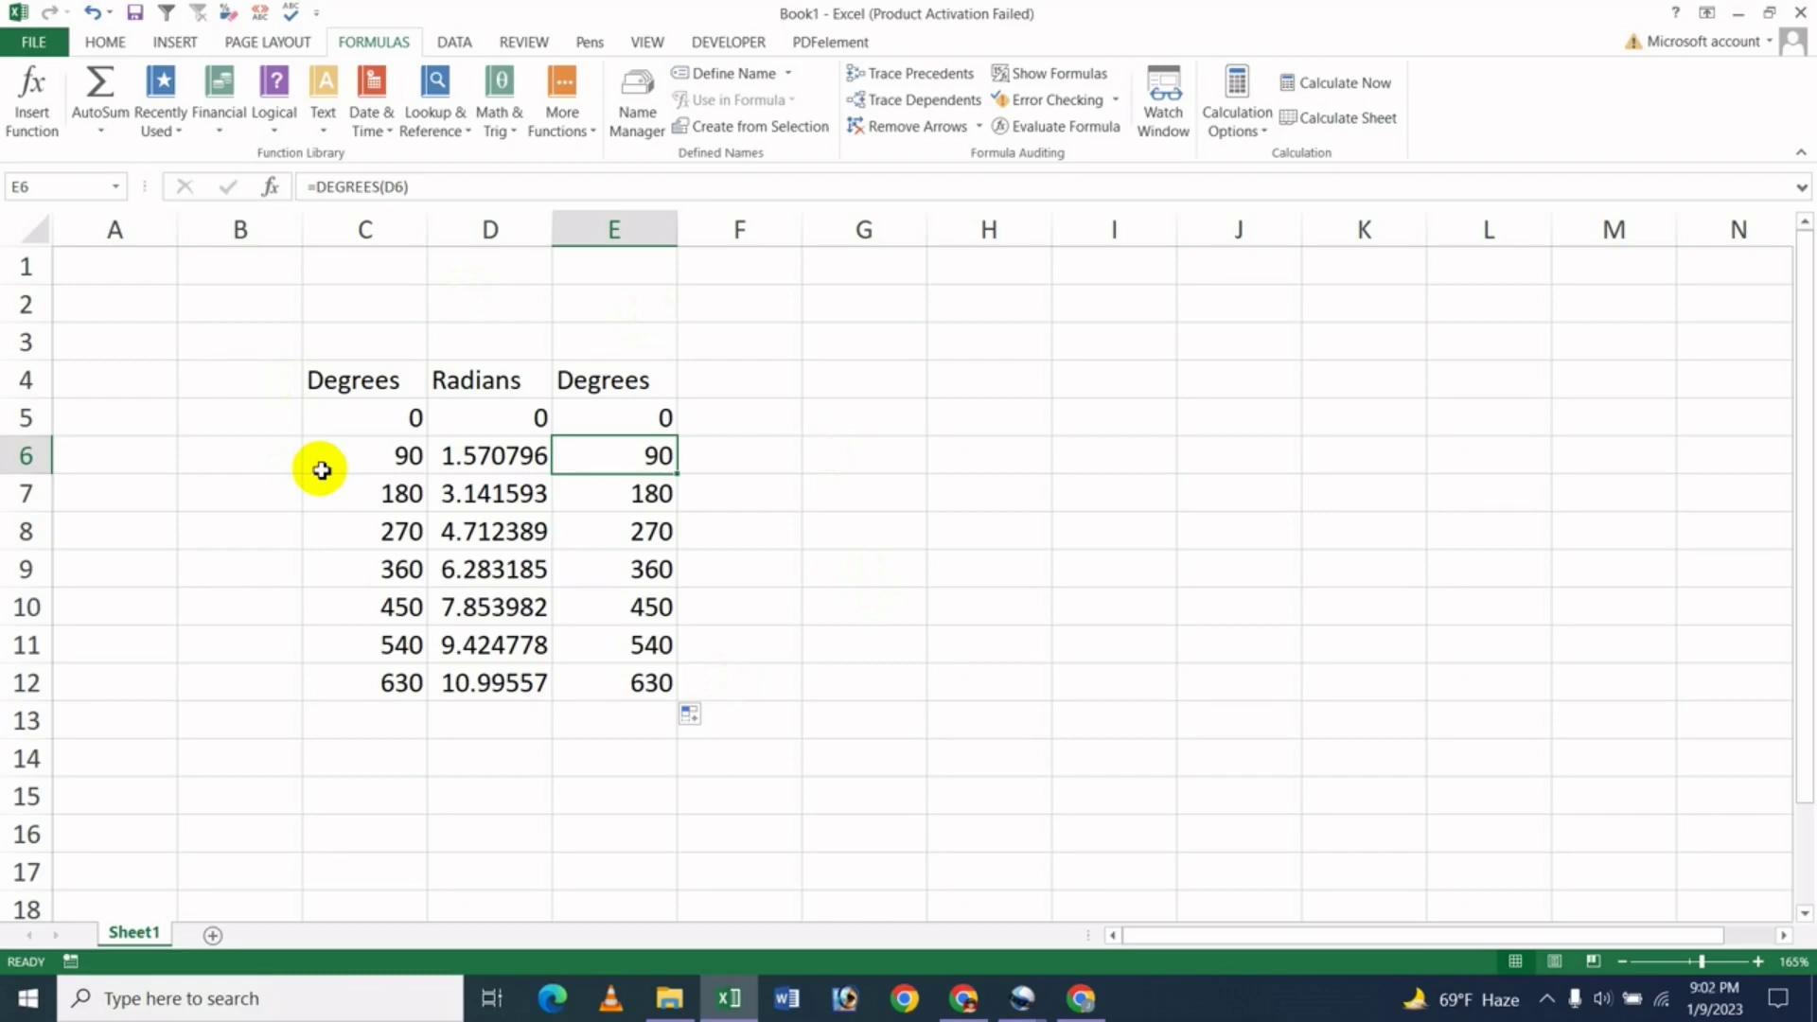
click(1082, 998)
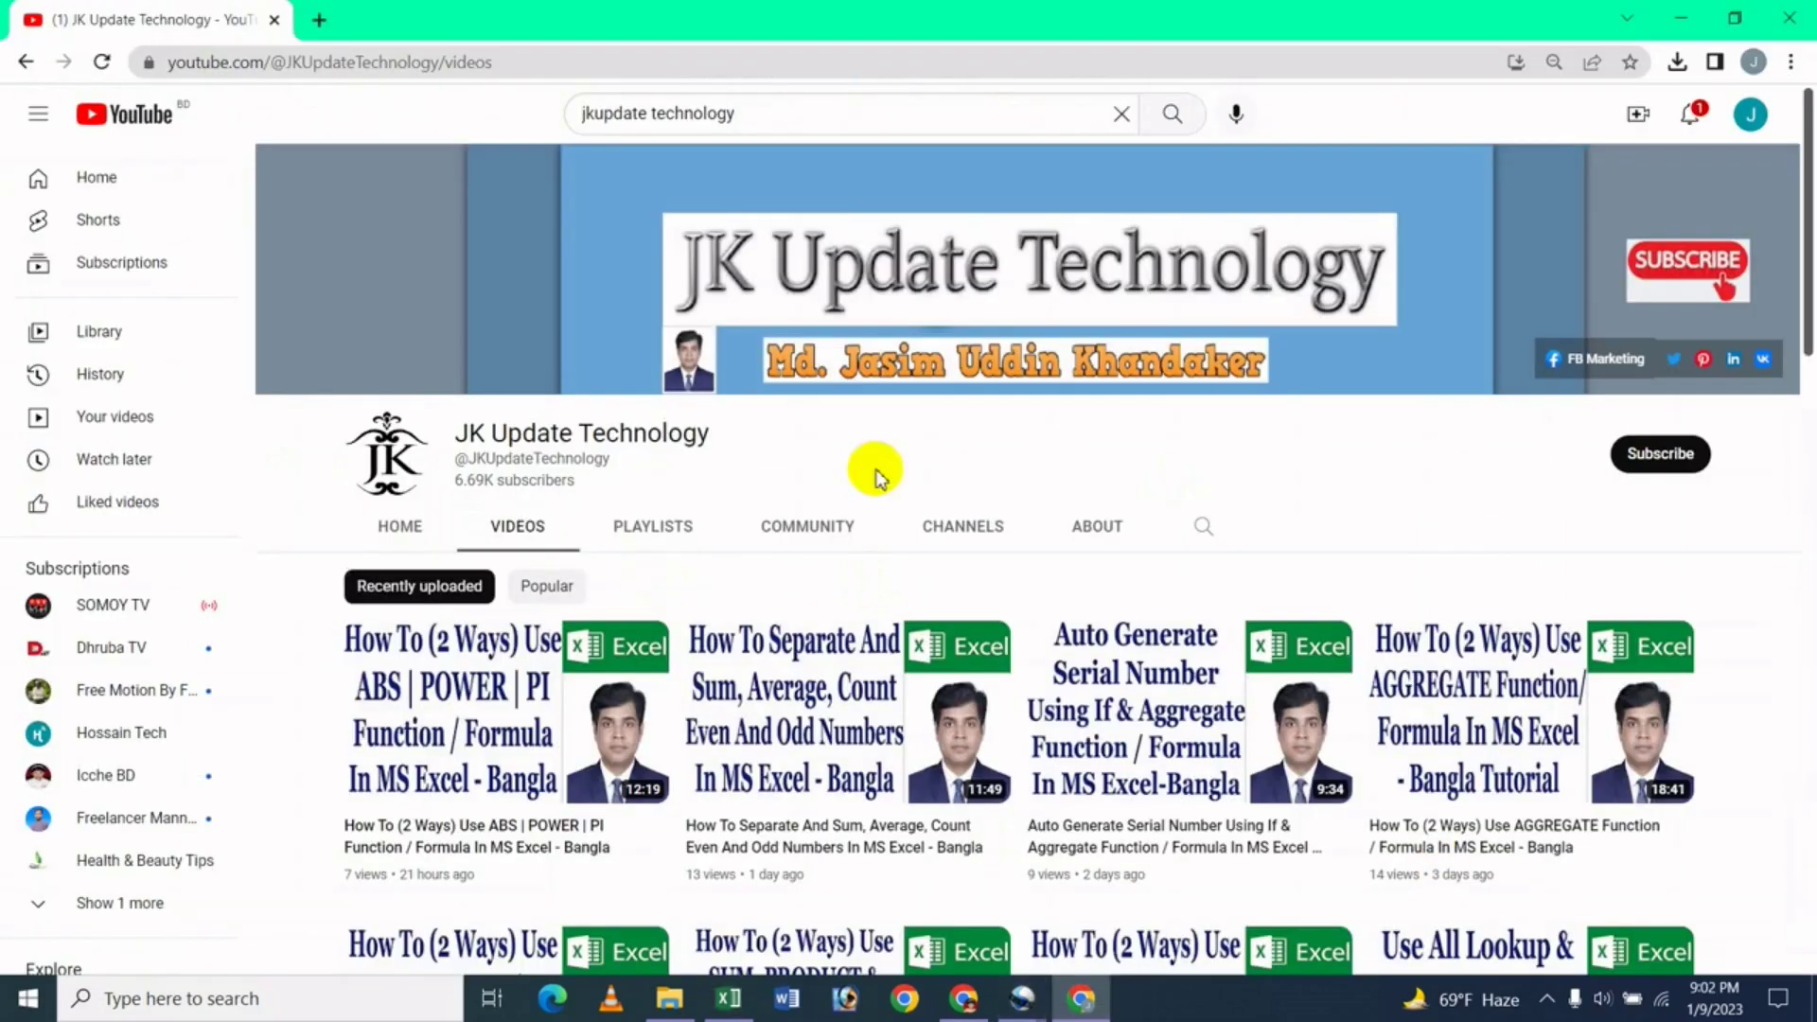